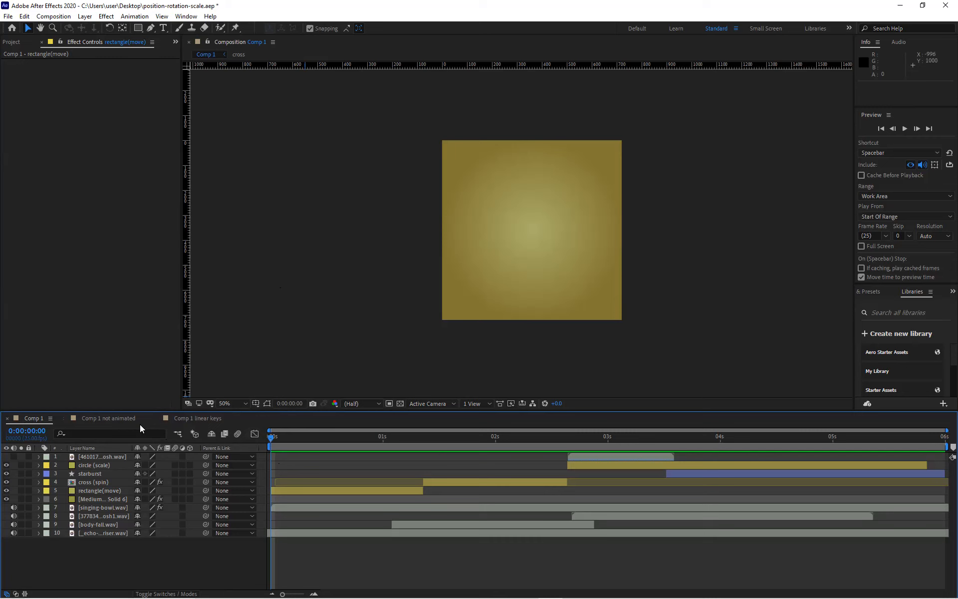
# In Comp 1 not animated, align the four guides with the cross's edges: vertical at about 108 and 614, horizontal at about 108 and 612.
pyautogui.click(101, 419)
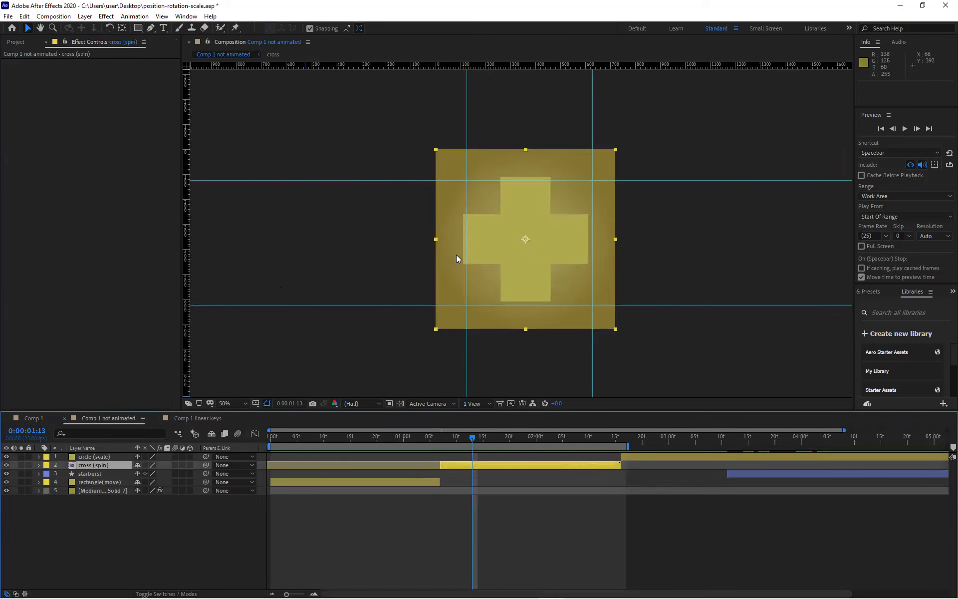
pyautogui.moveTo(467, 292); pyautogui.dragTo(463, 292)
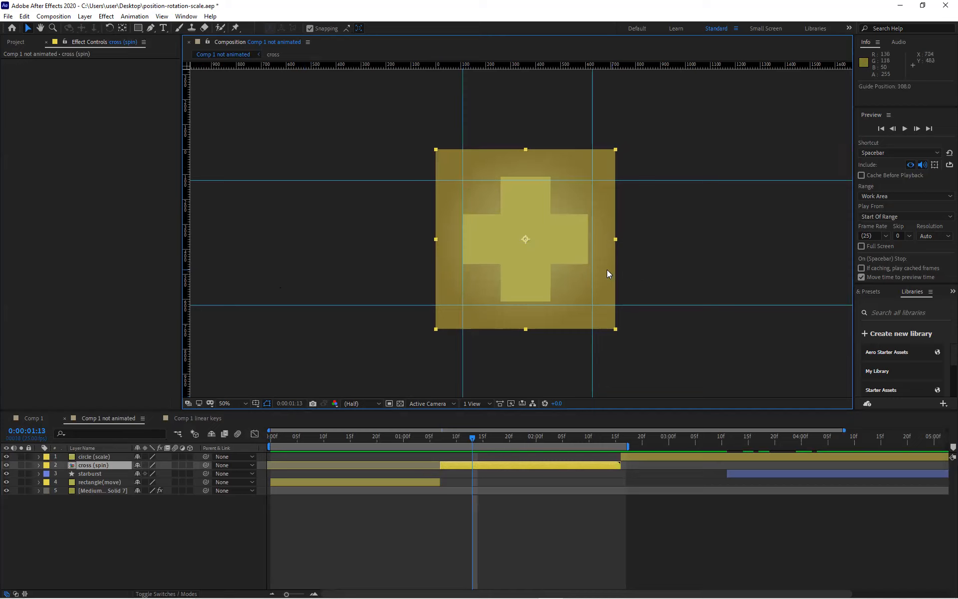
pyautogui.moveTo(592, 273); pyautogui.dragTo(589, 274)
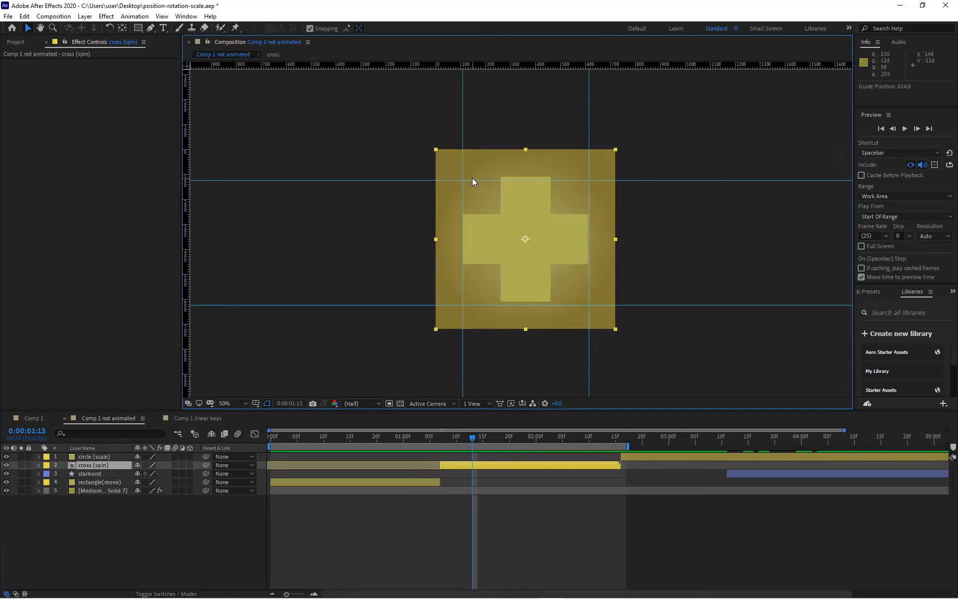
pyautogui.moveTo(473, 181); pyautogui.dragTo(475, 175)
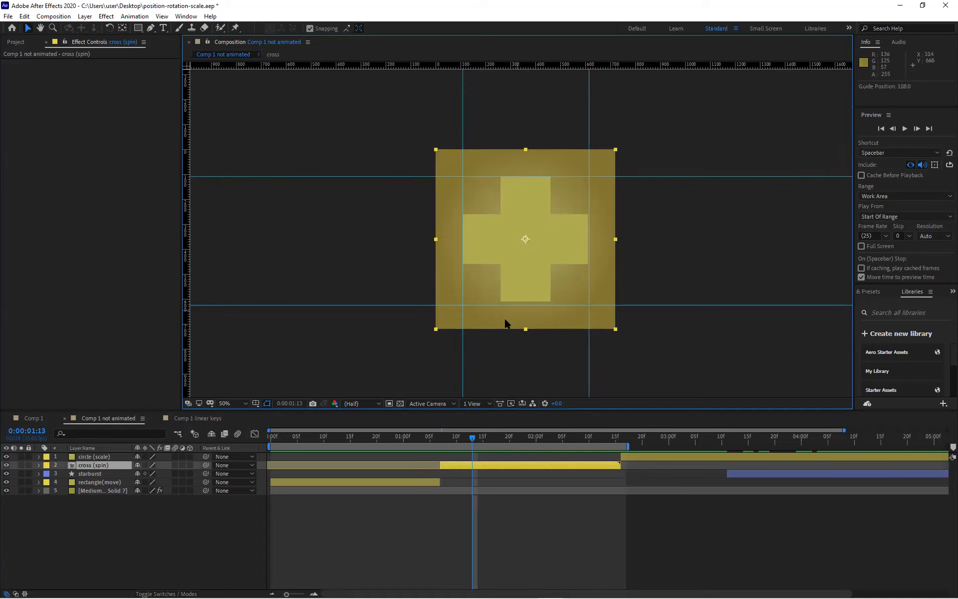
pyautogui.moveTo(492, 303); pyautogui.dragTo(491, 302)
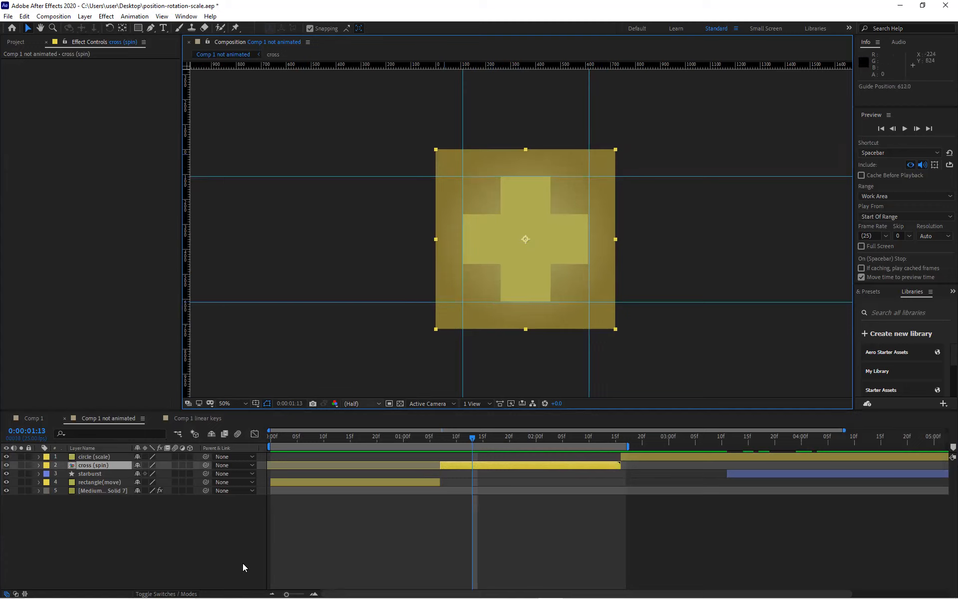
# At the start of the timeline, nudge the rectangle vertically to Y 361 so it fits between the two horizontal guides.
pyautogui.click(270, 438)
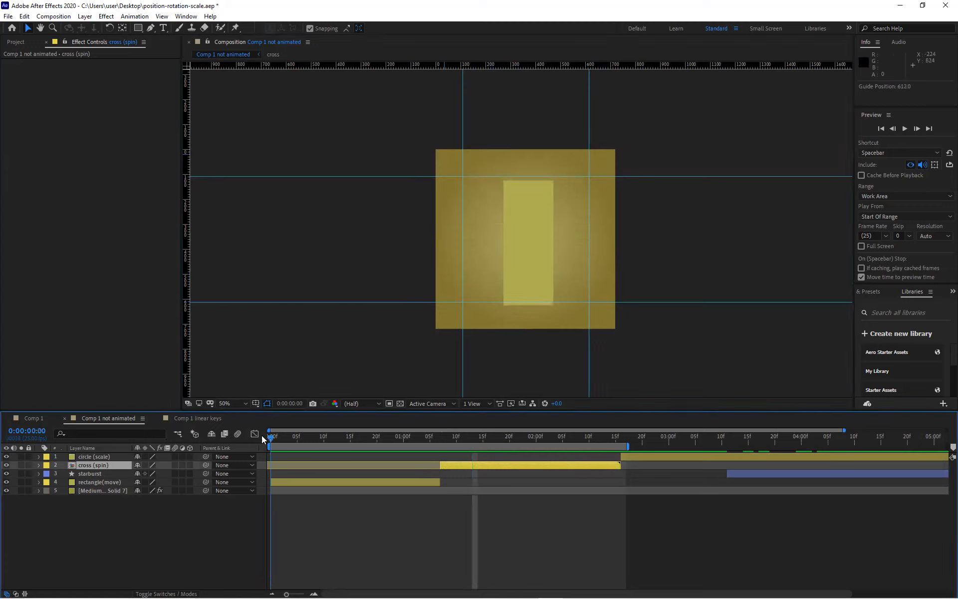
pyautogui.click(521, 221)
pyautogui.press('Up')
pyautogui.press('Up')
pyautogui.press('Up')
pyautogui.press('Up')
pyautogui.press('Up')
pyautogui.press('Up')
pyautogui.press('Up')
pyautogui.press('Up')
pyautogui.press('Up')
pyautogui.press('Up')
pyautogui.press('Up')
pyautogui.press('Up')
pyautogui.press('Up')
pyautogui.press('Up')
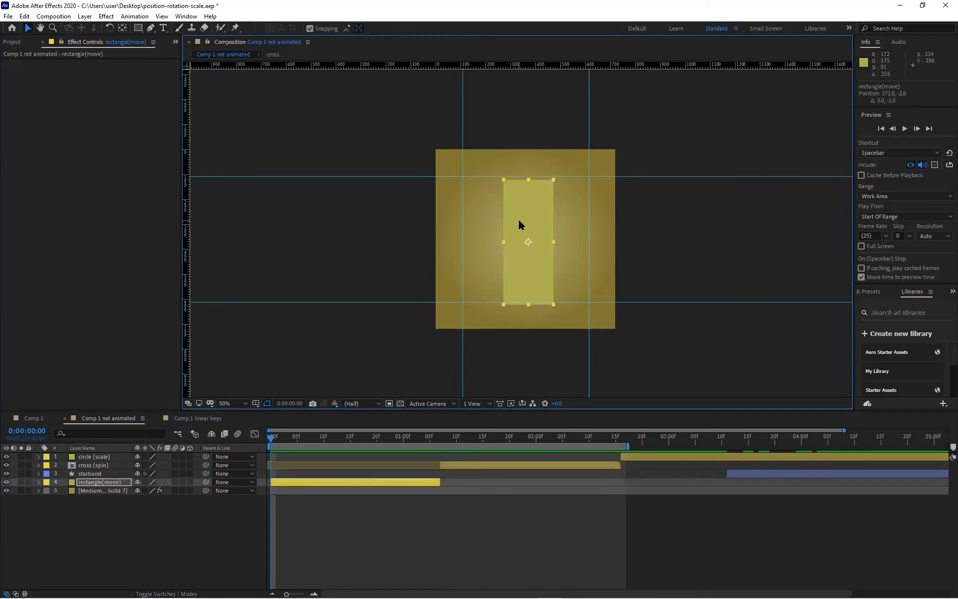
pyautogui.press('Down')
pyautogui.press('Down')
pyautogui.press('Down')
pyautogui.press('Down')
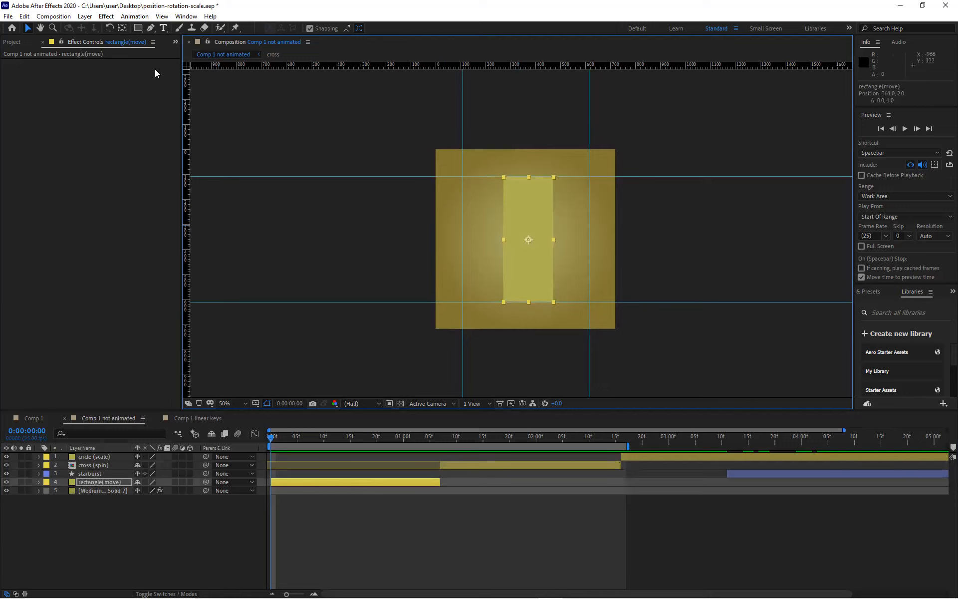
# Add a vertical guide along the rectangle's left edge at position 272.
pyautogui.click(162, 16)
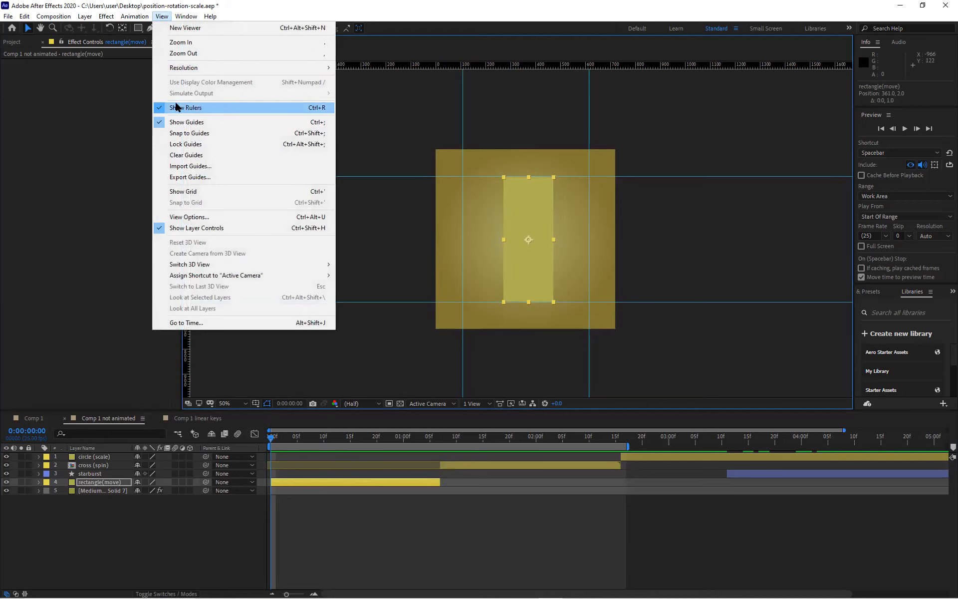
pyautogui.click(193, 7)
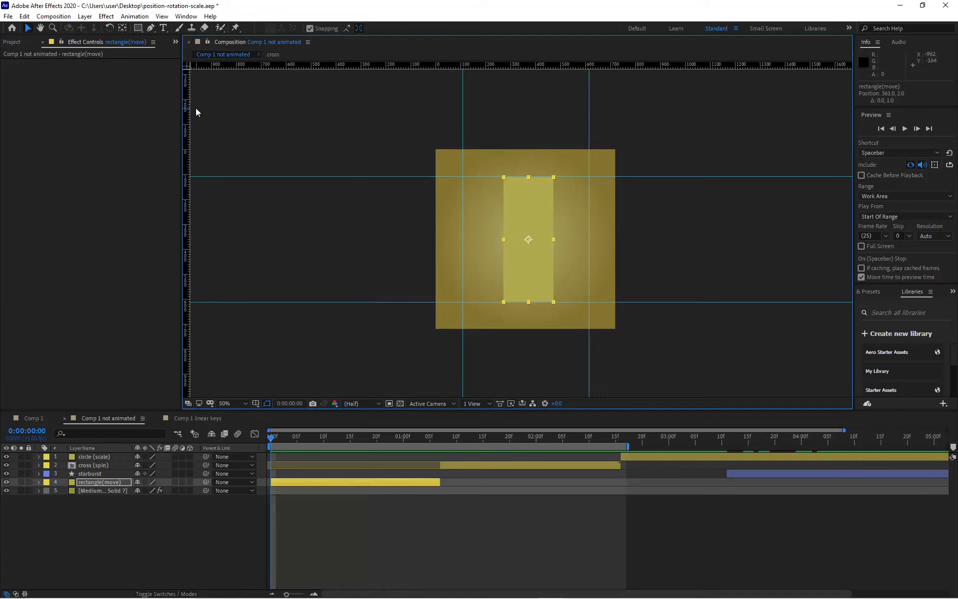
pyautogui.moveTo(186, 110); pyautogui.dragTo(503, 138)
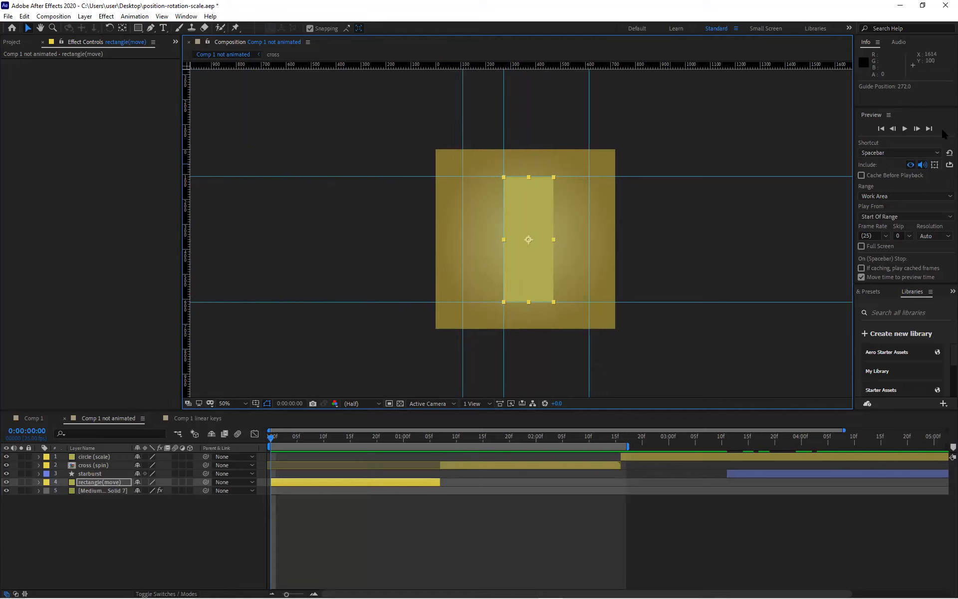
# Hide the guides, scrub through the shapes up to 0:00:02:14, and show the guides again.
pyautogui.hotkey('ctrl', ';')
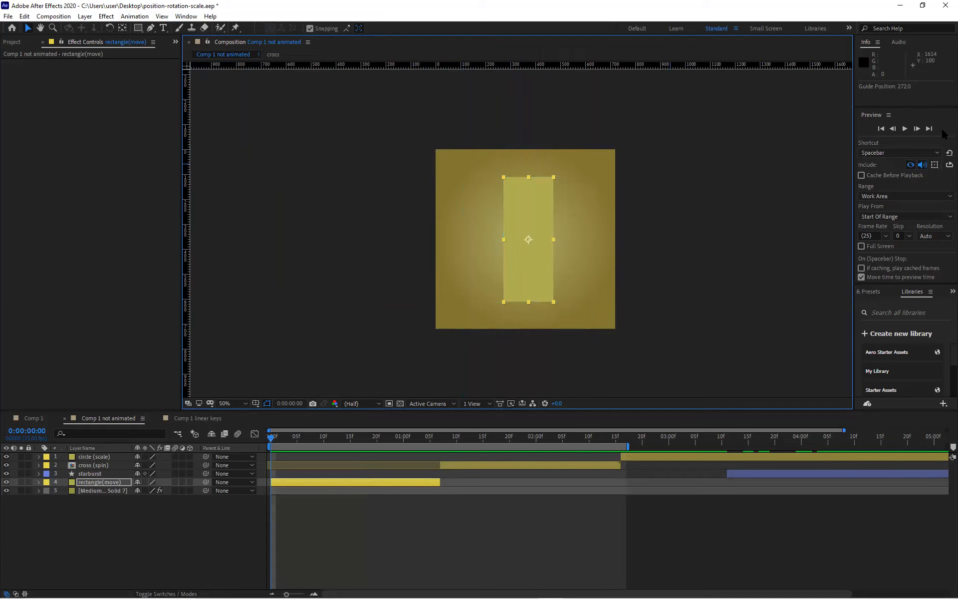
pyautogui.moveTo(274, 437); pyautogui.dragTo(611, 418)
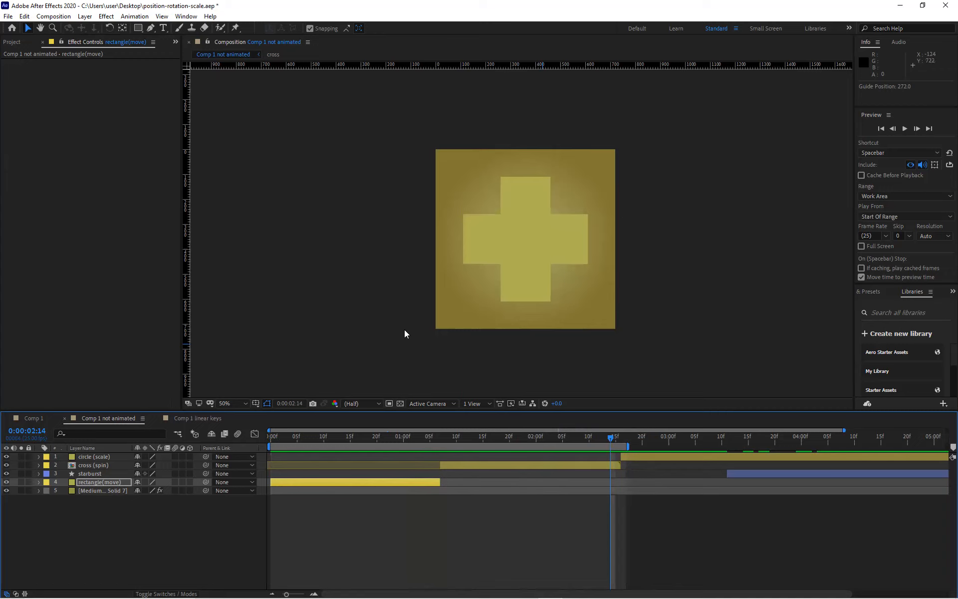
pyautogui.hotkey('ctrl', ';')
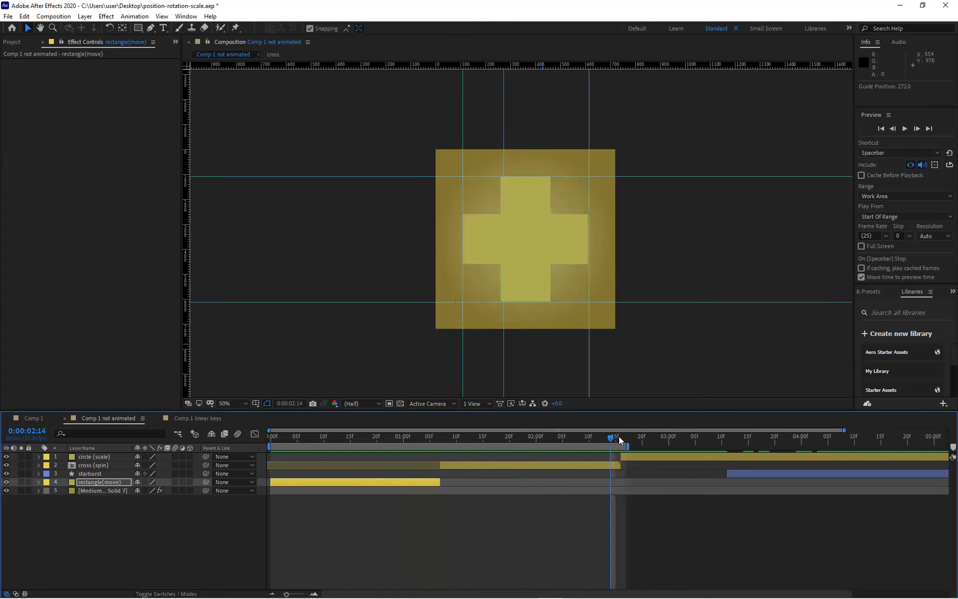
# Nudge the cross layer horizontally to position 366, 360 to line it up with the vertical guides.
pyautogui.moveTo(618, 438); pyautogui.dragTo(582, 438)
pyautogui.click(518, 265)
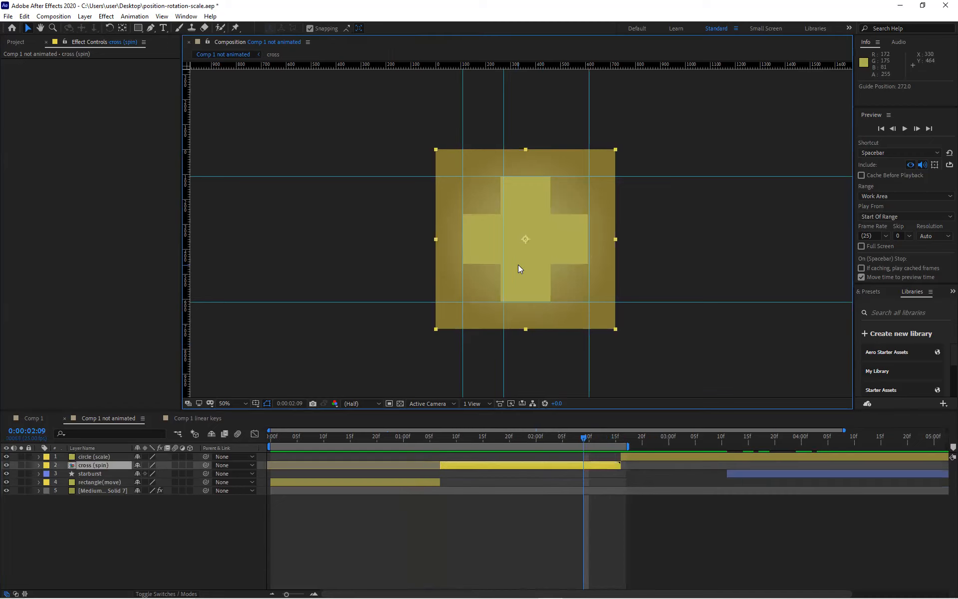
pyautogui.press('Right')
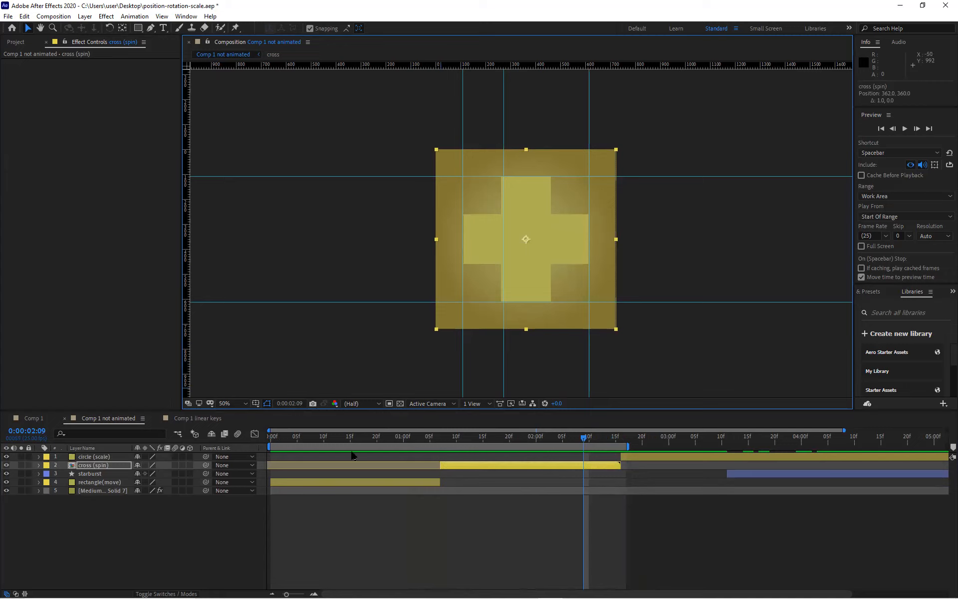
pyautogui.moveTo(413, 437); pyautogui.dragTo(514, 437)
pyautogui.press('Right')
pyautogui.press('Right')
pyautogui.press('Right')
pyautogui.press('Right')
pyautogui.press('Right')
pyautogui.press('Right')
pyautogui.press('Right')
pyautogui.press('Right')
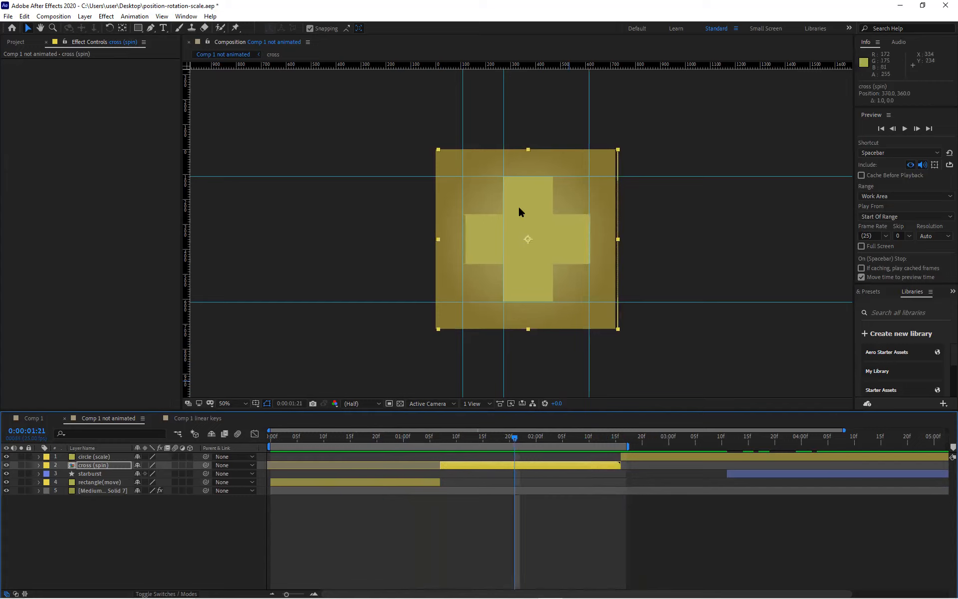
pyautogui.press('Left')
pyautogui.press('Left')
pyautogui.press('Left')
pyautogui.press('Left')
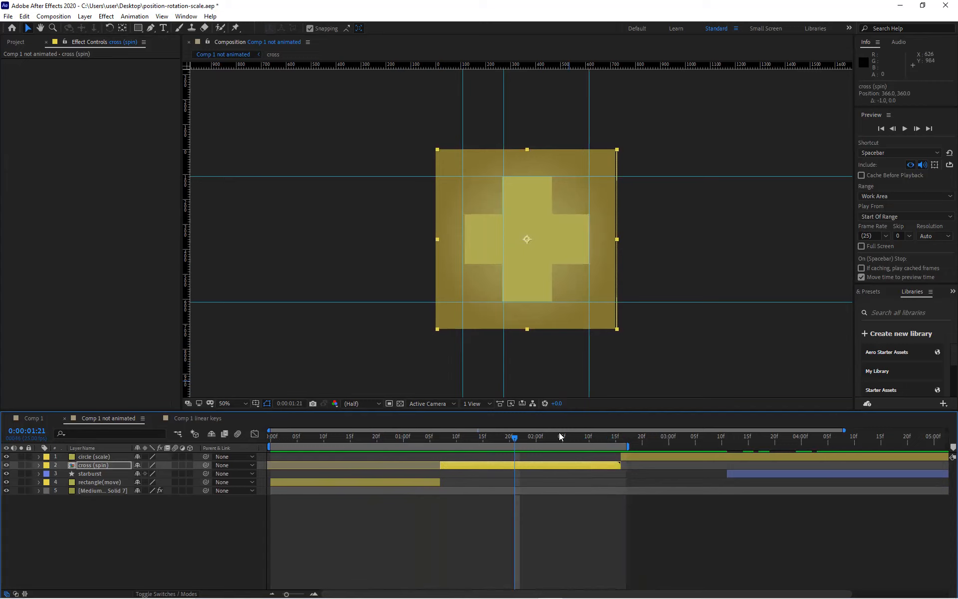
# Nudge the circle layer to position 364, 364 so it is centred between the guides.
pyautogui.moveTo(512, 436); pyautogui.dragTo(664, 438)
pyautogui.click(680, 455)
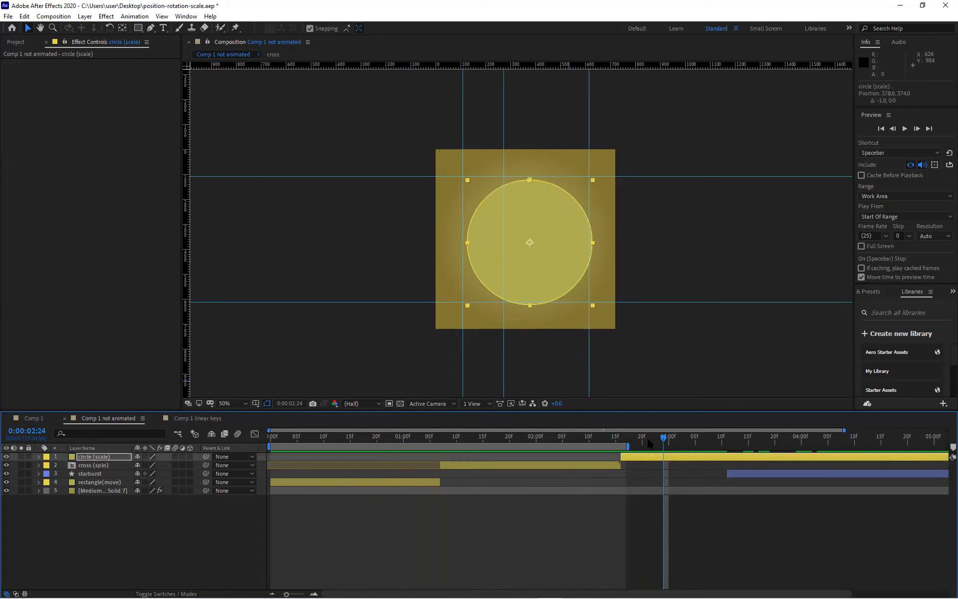
pyautogui.press('Left')
pyautogui.press('Left')
pyautogui.press('Up')
pyautogui.press('Up')
pyautogui.press('Up')
pyautogui.press('Up')
pyautogui.press('Up')
pyautogui.press('Up')
pyautogui.press('Up')
pyautogui.press('Up')
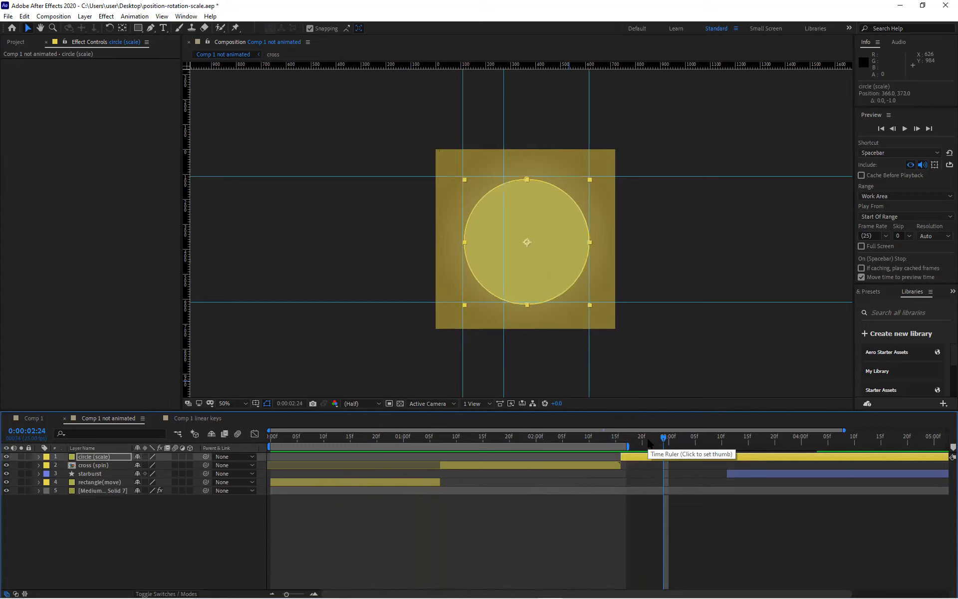
pyautogui.press('Up')
pyautogui.press('Up')
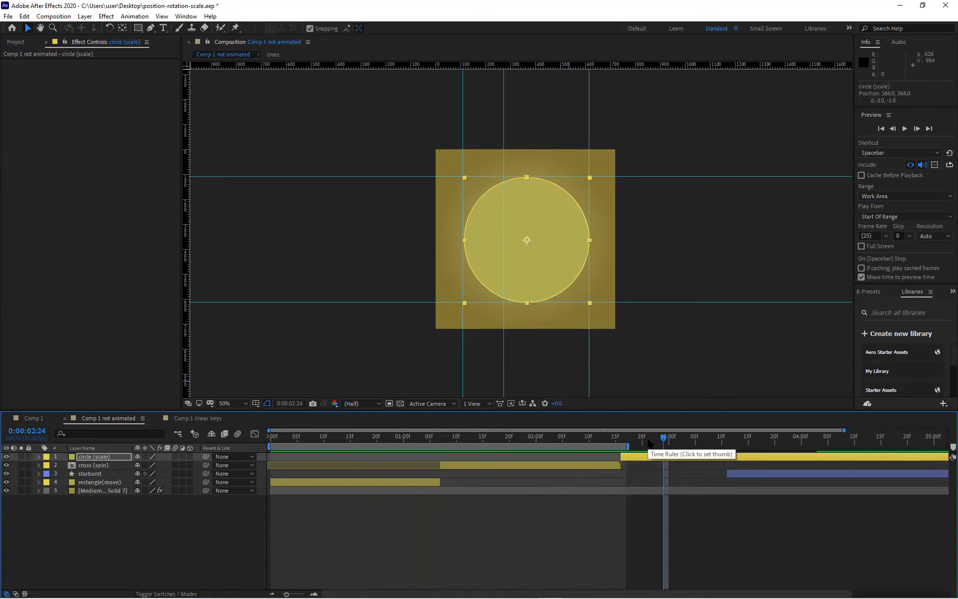
pyautogui.press('Left')
pyautogui.press('Left')
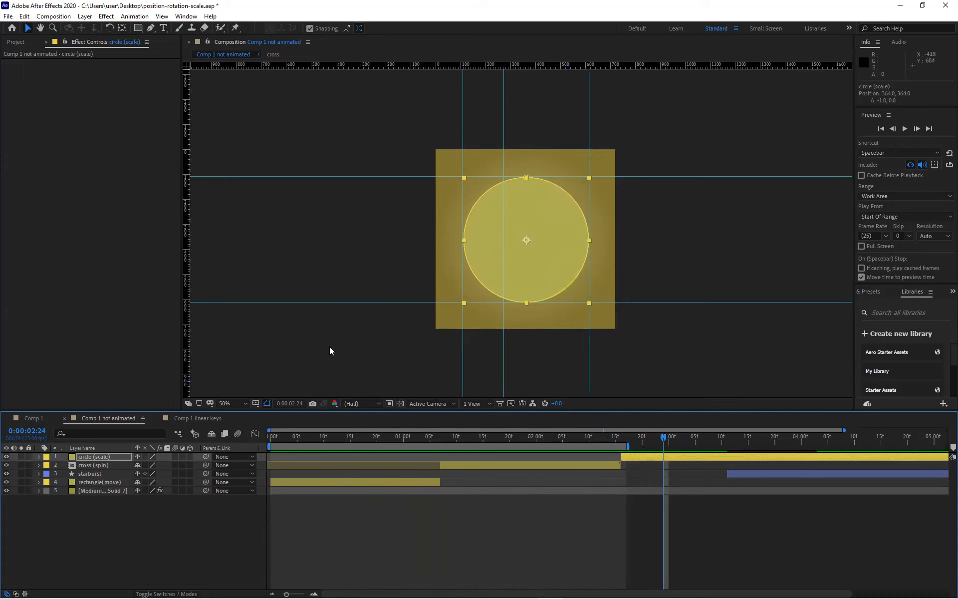
# At the start of the timeline, hide the guides and merge the rectangle layer's X and Y Position into one Position property.
pyautogui.press('Home')
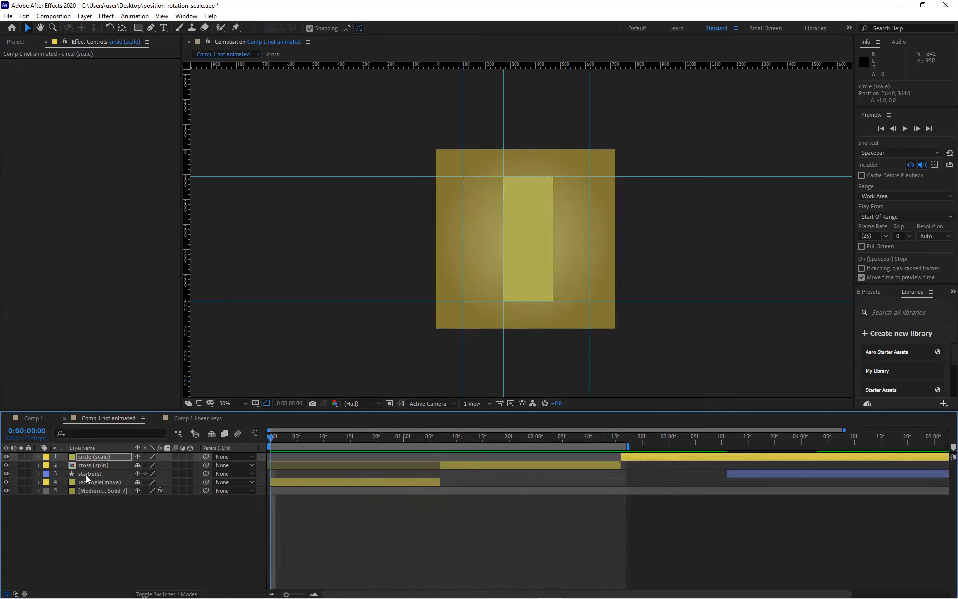
pyautogui.click(88, 482)
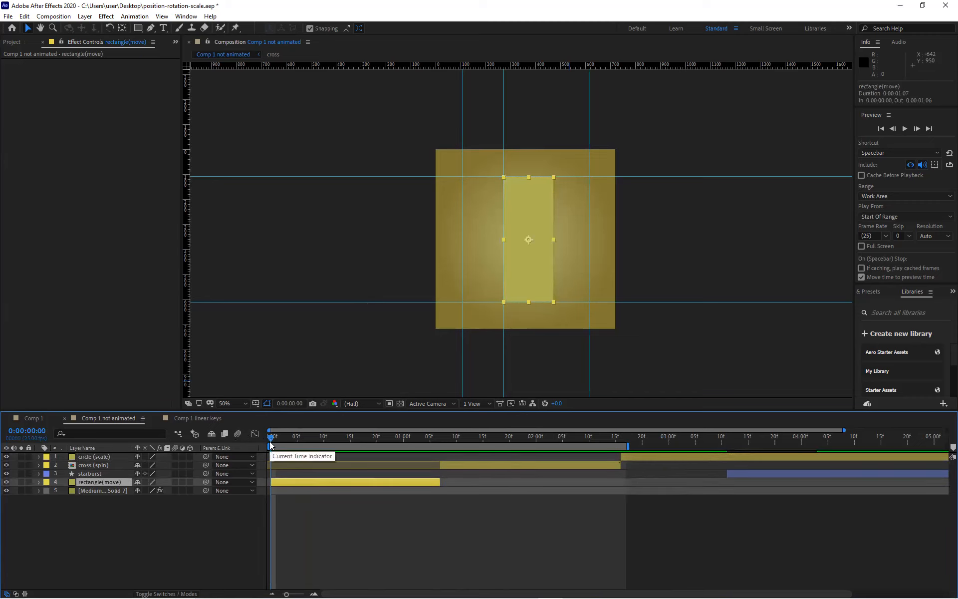
pyautogui.hotkey('ctrl', ';')
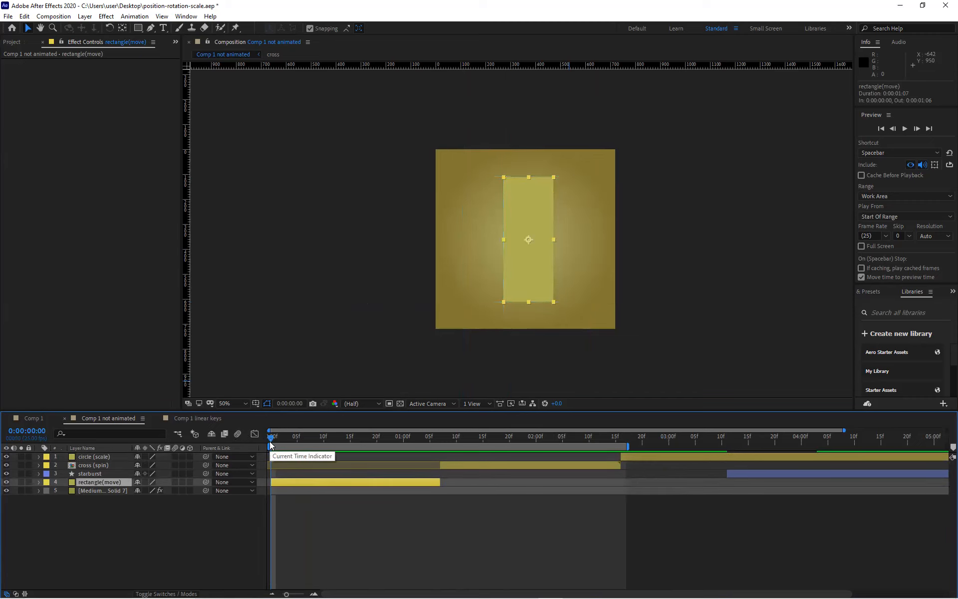
pyautogui.press('p')
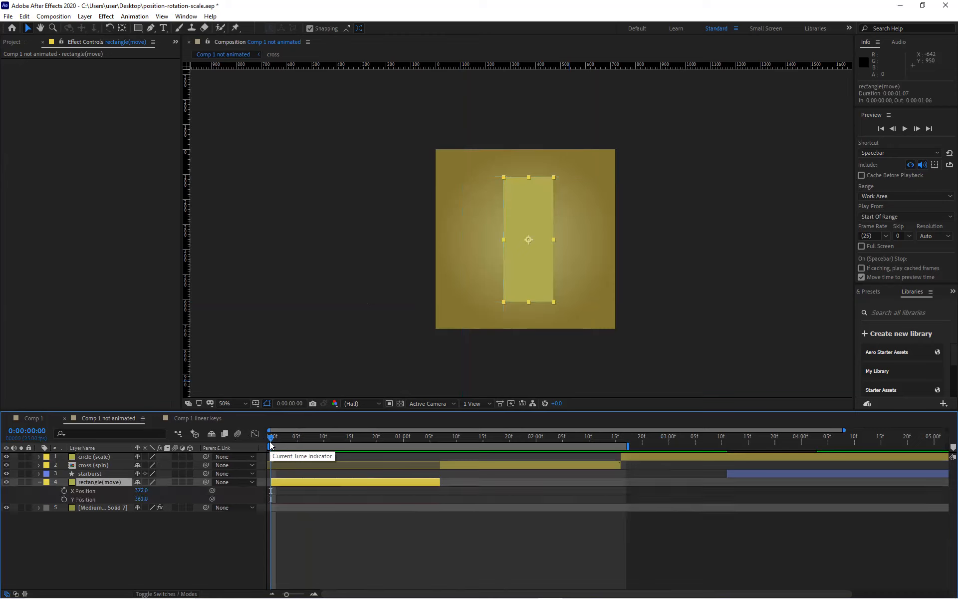
pyautogui.rightClick(80, 494)
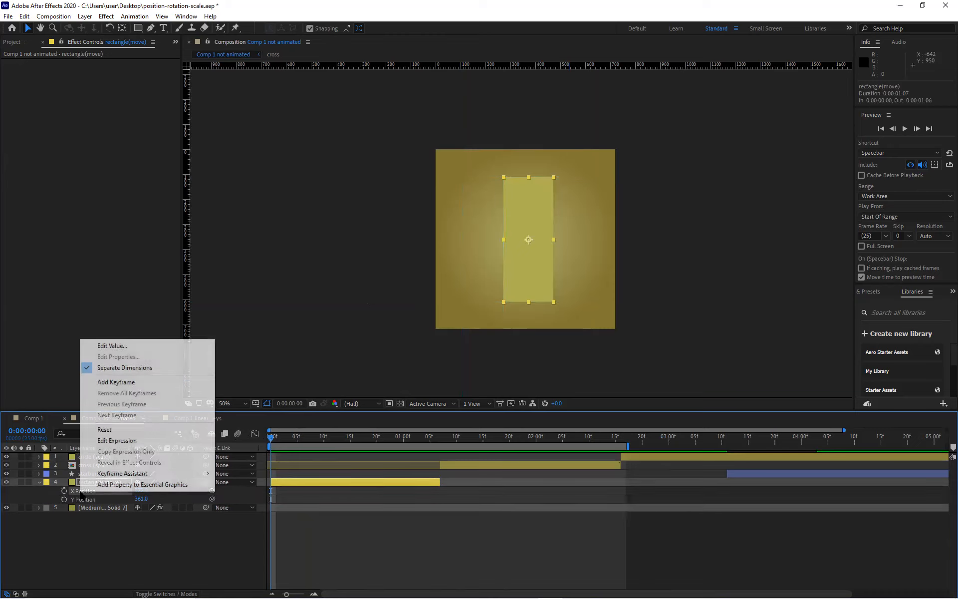
pyautogui.click(105, 368)
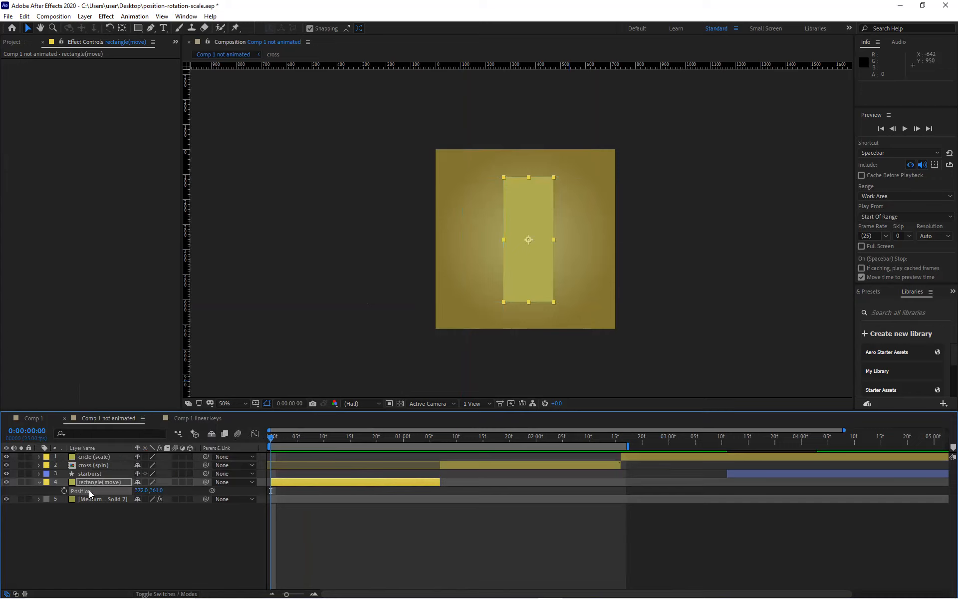
# Try separating the rectangle's Position dimensions and shifting the rectangle slightly, and undo both changes.
pyautogui.rightClick(89, 490)
pyautogui.click(134, 368)
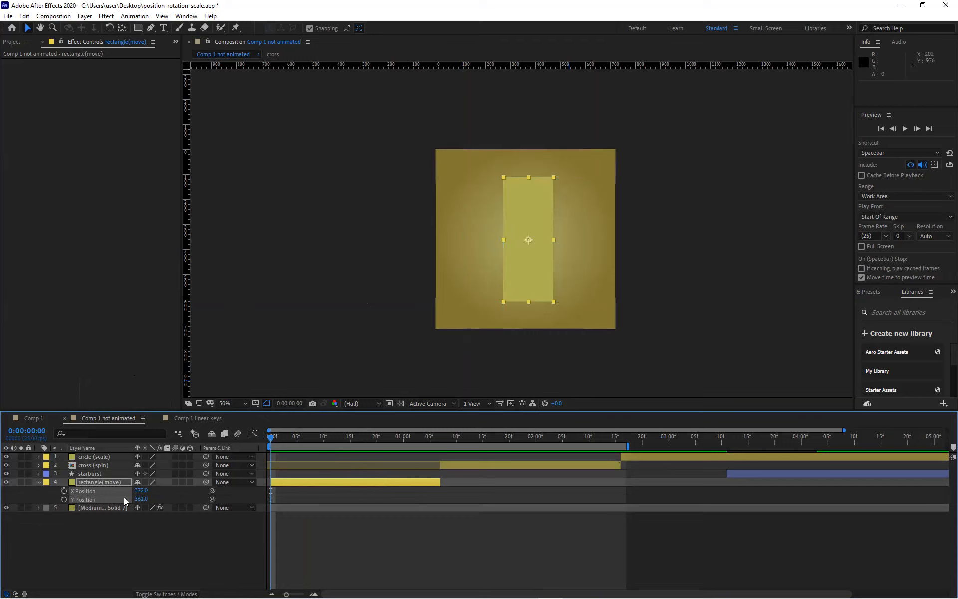
pyautogui.click(117, 540)
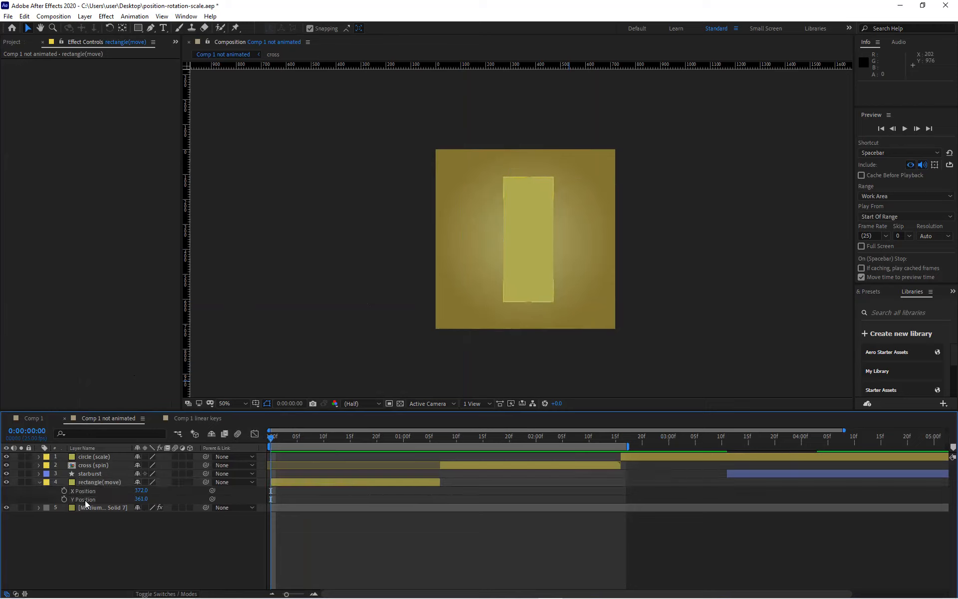
pyautogui.click(85, 500)
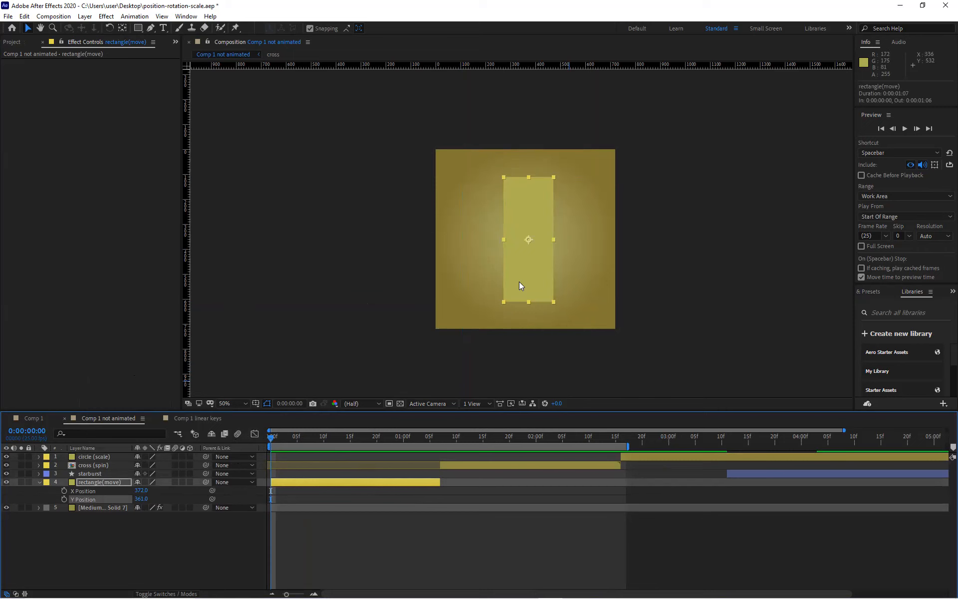
pyautogui.moveTo(521, 280); pyautogui.dragTo(519, 282)
pyautogui.hotkey('ctrl', 'z')
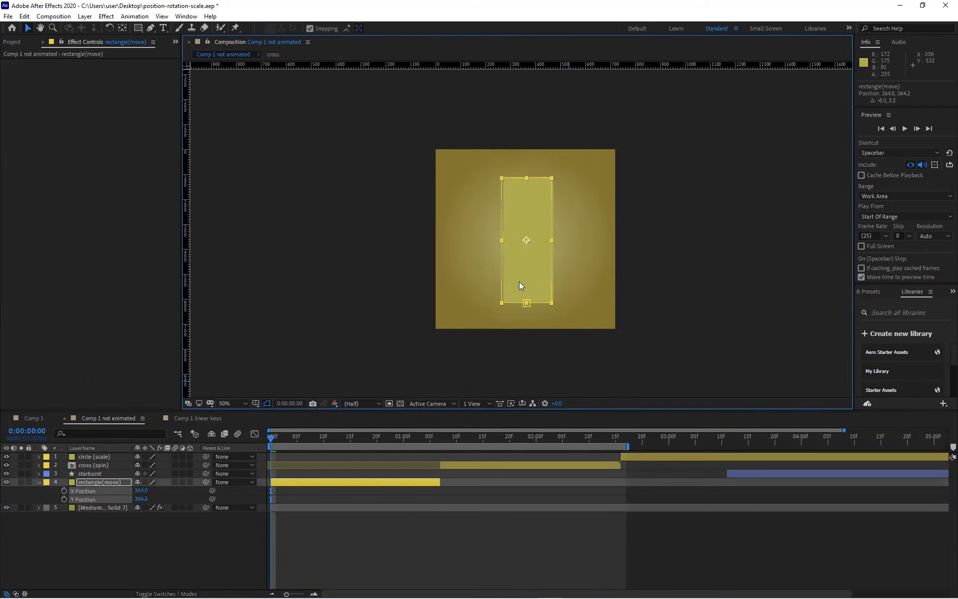
pyautogui.hotkey('ctrl', 'z')
# Move the rectangle straight up out of the composition to position 372, -249 and set a Position keyframe at 0:00:00:00.
pyautogui.moveTo(518, 282); pyautogui.dragTo(506, 129)
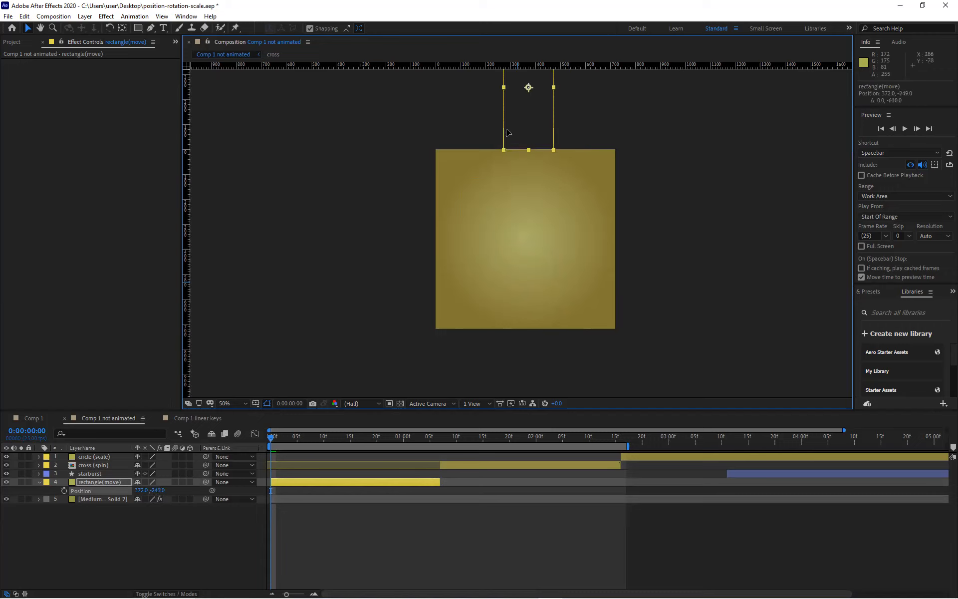
pyautogui.click(64, 491)
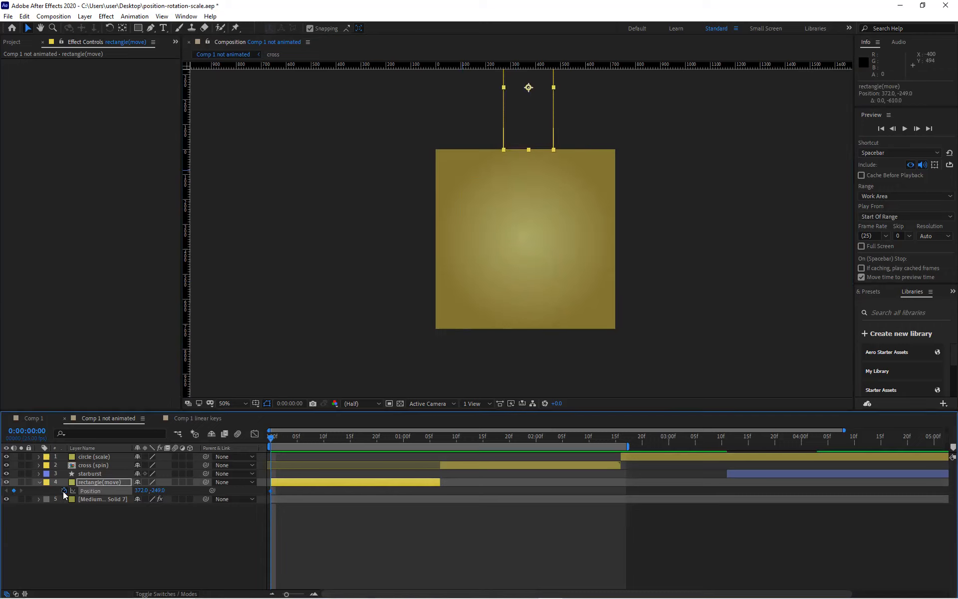
# At 0:00:01:06, show the guides and lower the rectangle between them to position 372, 362 as a second Position keyframe.
pyautogui.moveTo(271, 437); pyautogui.dragTo(440, 446)
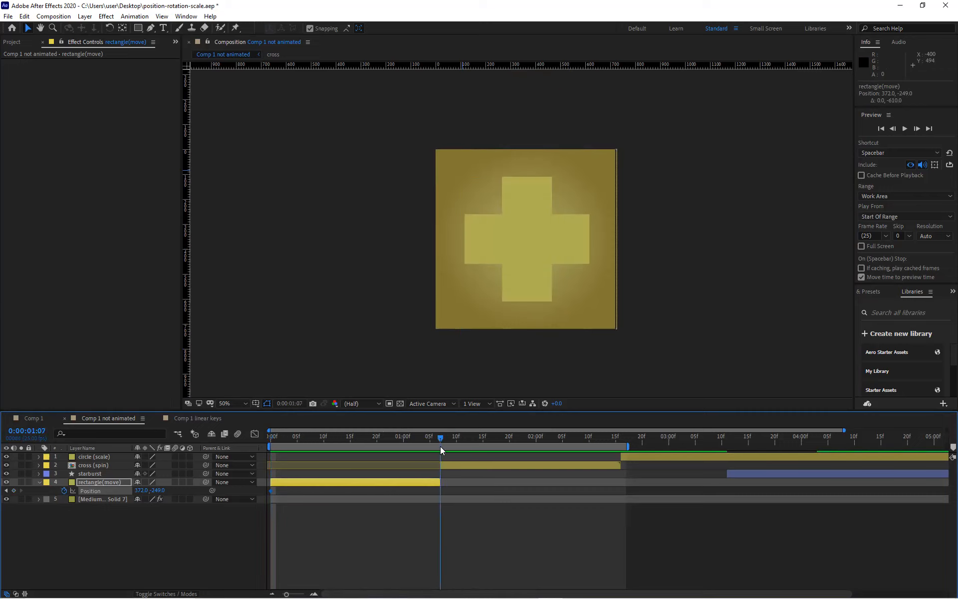
pyautogui.press('pageup')
pyautogui.moveTo(158, 491); pyautogui.dragTo(302, 500)
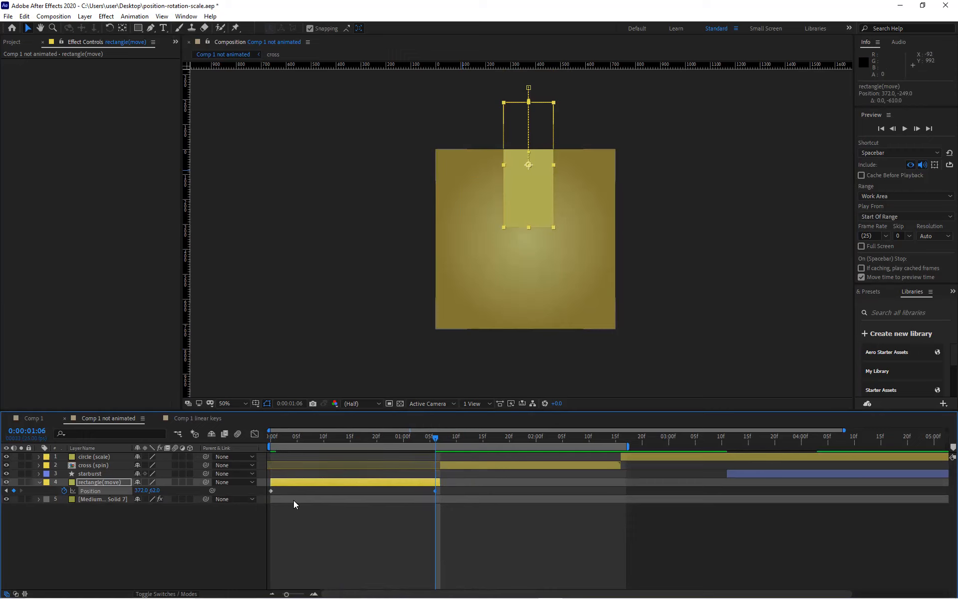
pyautogui.hotkey('ctrl', ';')
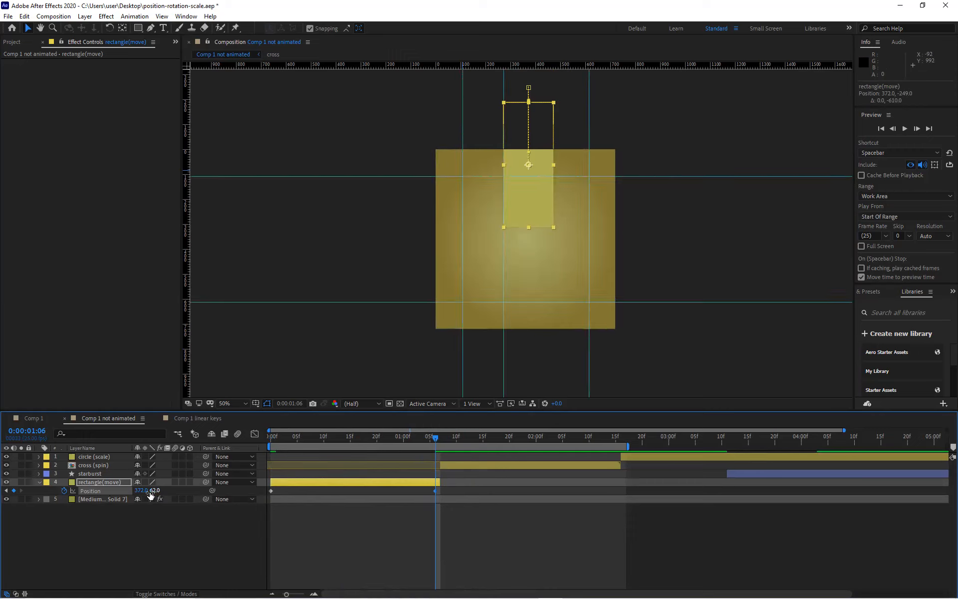
pyautogui.moveTo(153, 493); pyautogui.dragTo(290, 502)
pyautogui.scroll(1, 551, 212)
pyautogui.moveTo(461, 332); pyautogui.dragTo(465, 211)
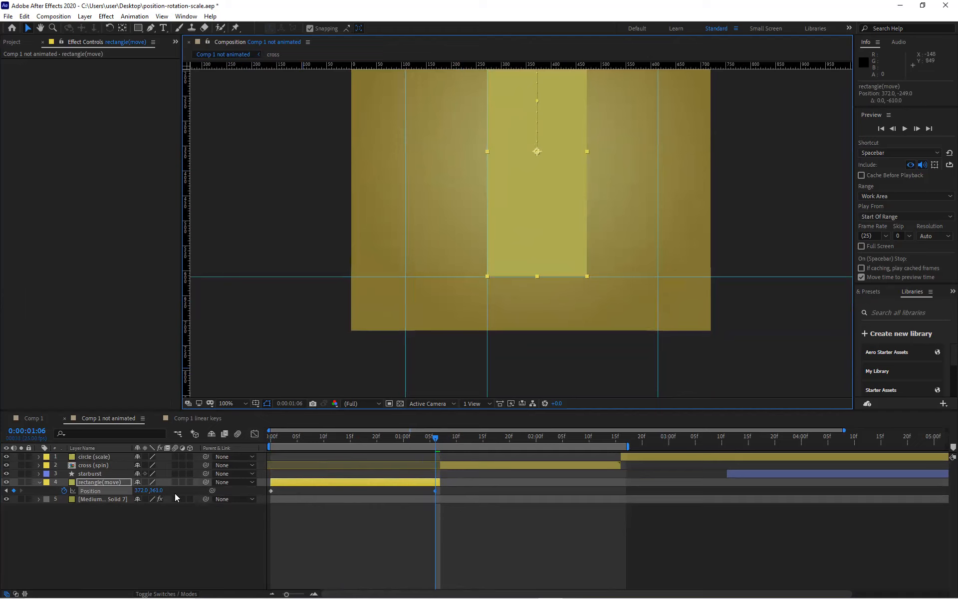
pyautogui.moveTo(158, 490); pyautogui.dragTo(158, 490)
pyautogui.press(',')
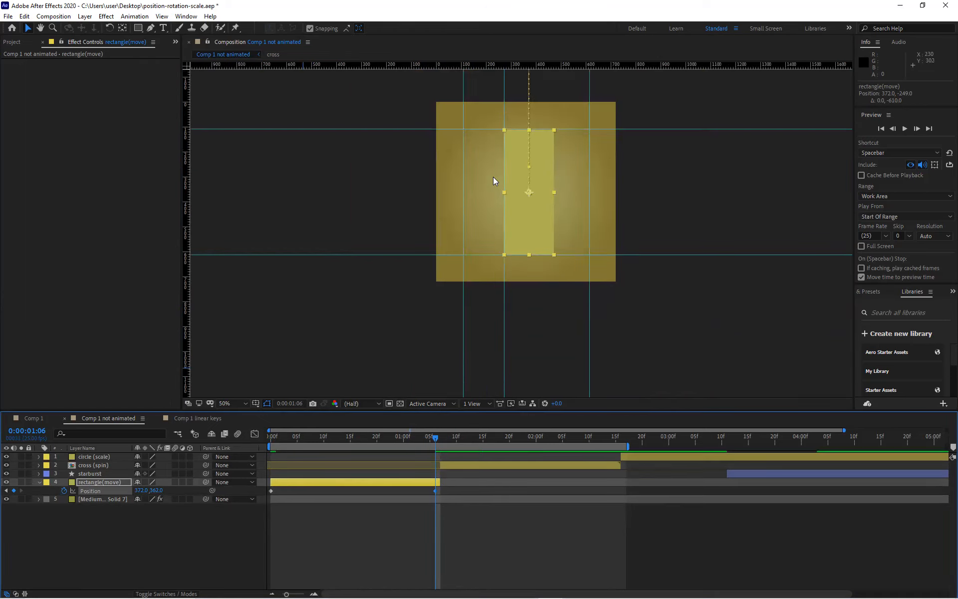
pyautogui.press(',')
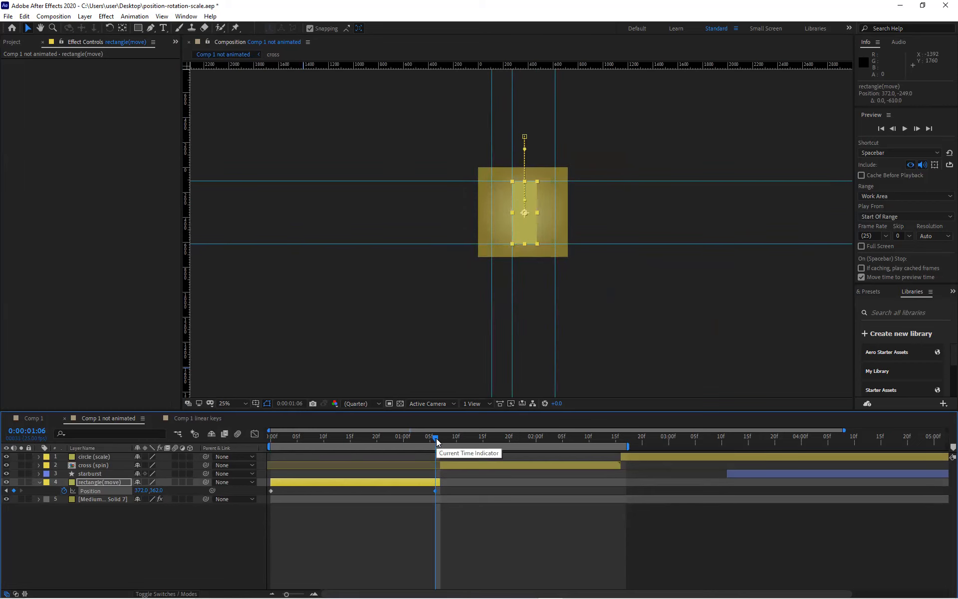
# Compare the frames around the rectangle layer's end and move its second Position keyframe to 0:00:01:07.
pyautogui.press('pagedown')
pyautogui.press('pageup')
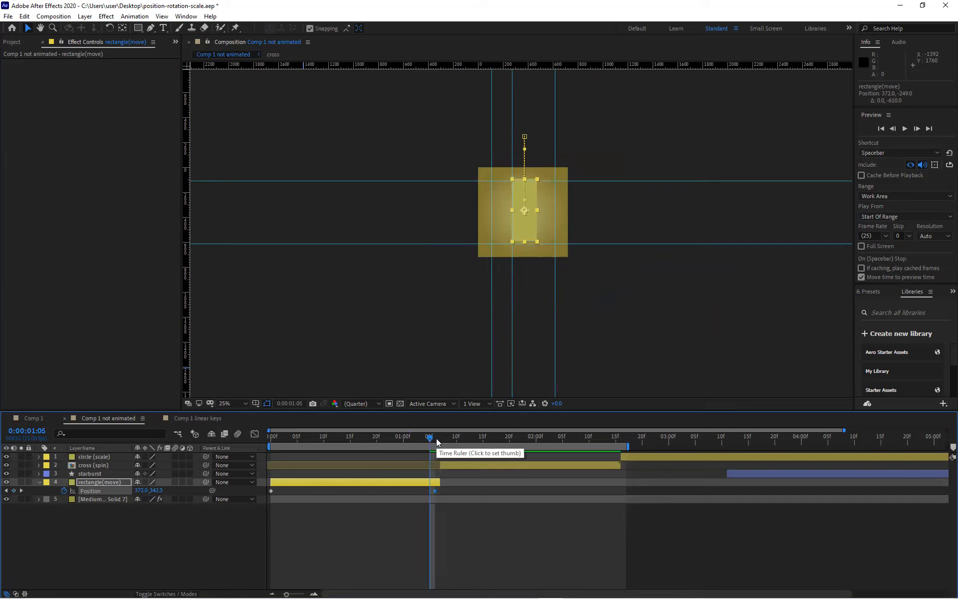
pyautogui.press('pagedown')
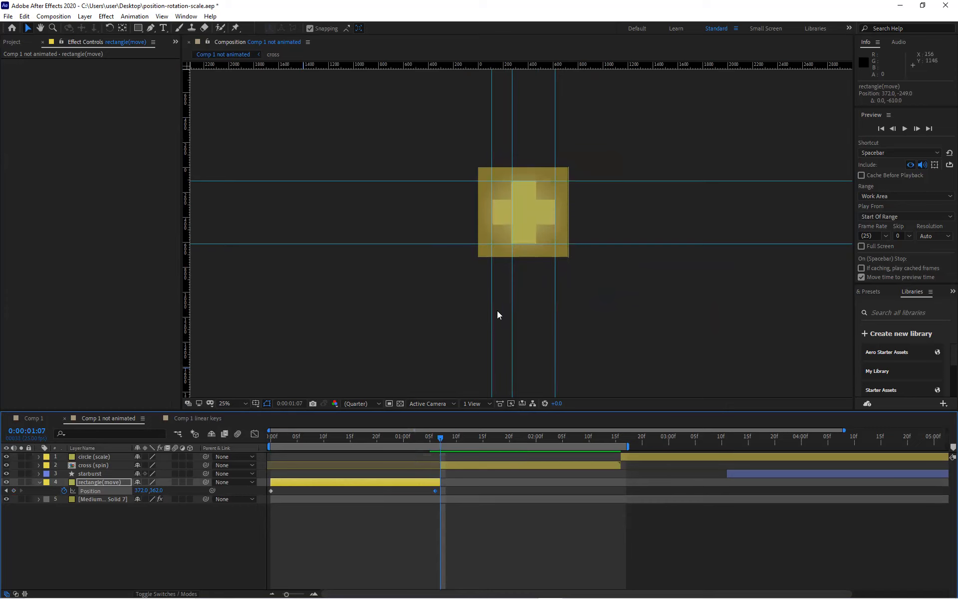
pyautogui.press('.')
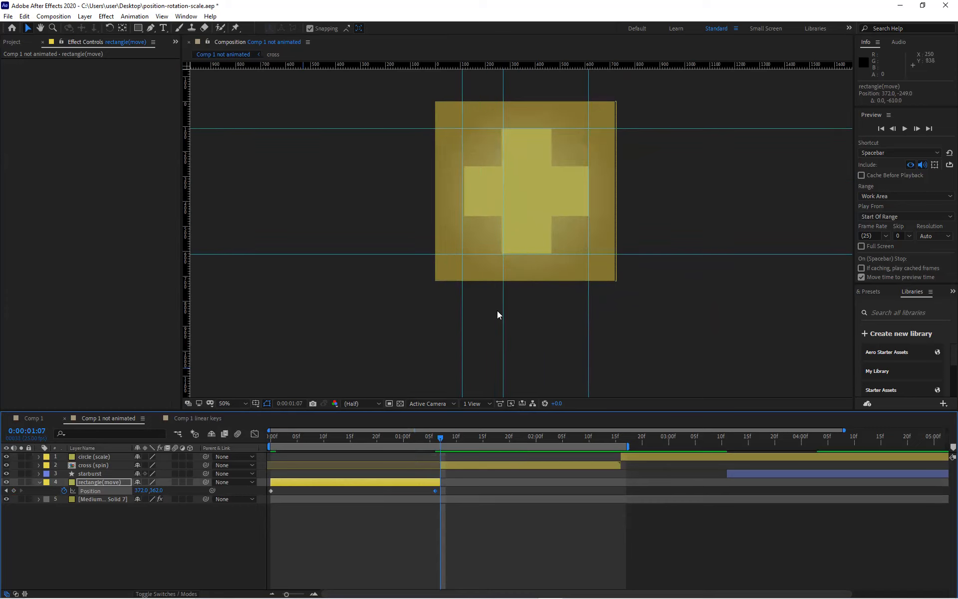
pyautogui.click(436, 493)
# Check the switch from the rectangle to the cross between 0:00:01:06 and 0:00:01:07 frame by frame.
pyautogui.press('pageup')
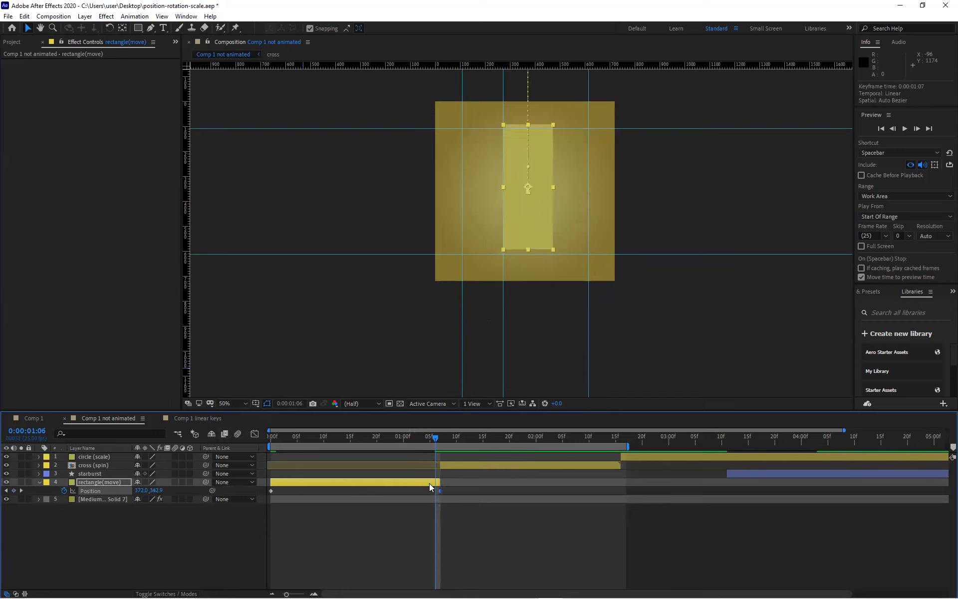
pyautogui.press('pagedown')
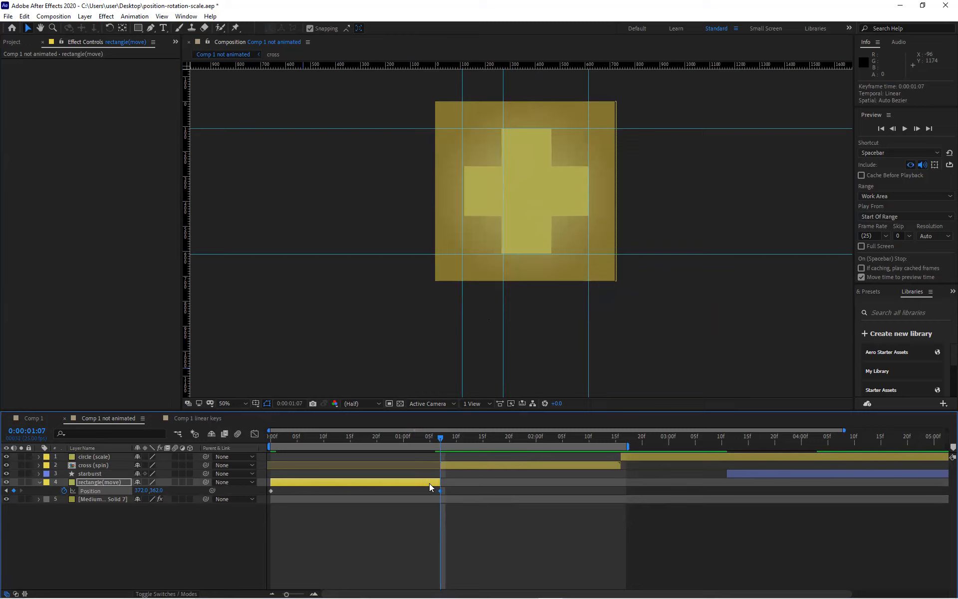
pyautogui.press('pageup')
pyautogui.press('pagedown')
pyautogui.moveTo(435, 436); pyautogui.dragTo(146, 425)
pyautogui.click(436, 438)
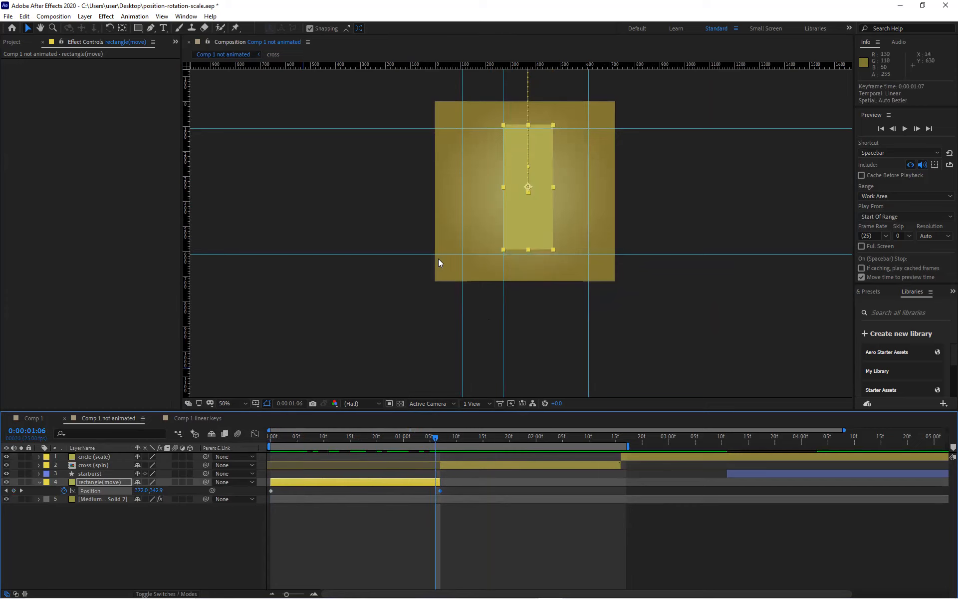
# Hide the guides and shorten the work area so it ends at 0:00:02:10.
pyautogui.hotkey('ctrl', ';')
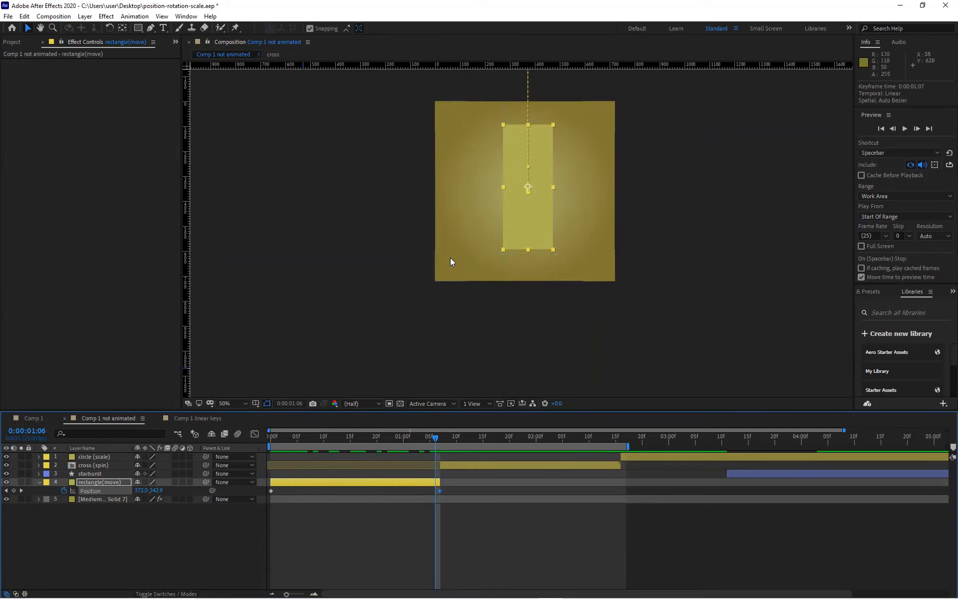
pyautogui.moveTo(428, 250); pyautogui.dragTo(426, 344)
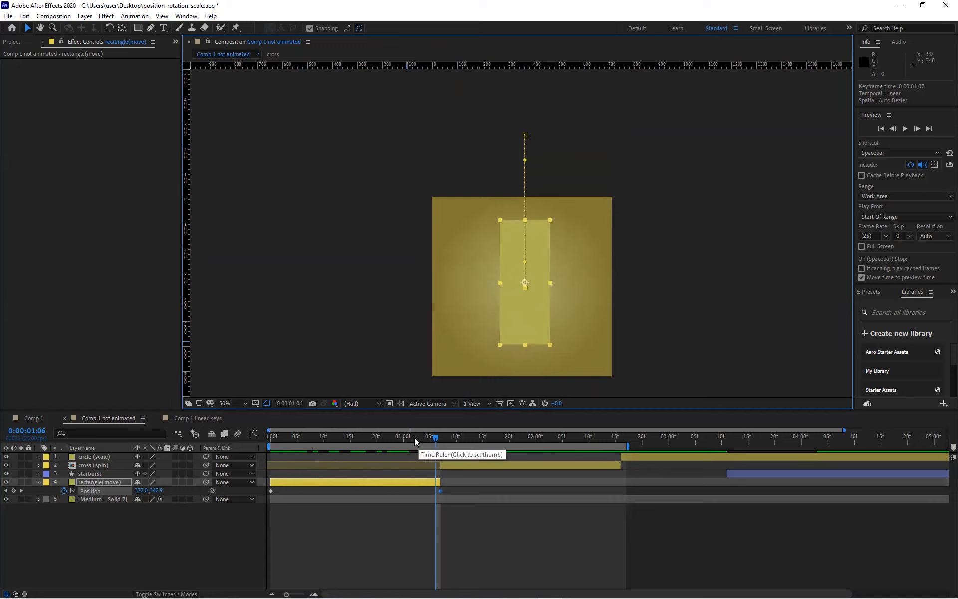
pyautogui.moveTo(435, 443)
pyautogui.mouseDown()
pyautogui.moveTo(373, 427)
pyautogui.moveTo(292, 424)
pyautogui.moveTo(447, 442)
pyautogui.mouseUp()
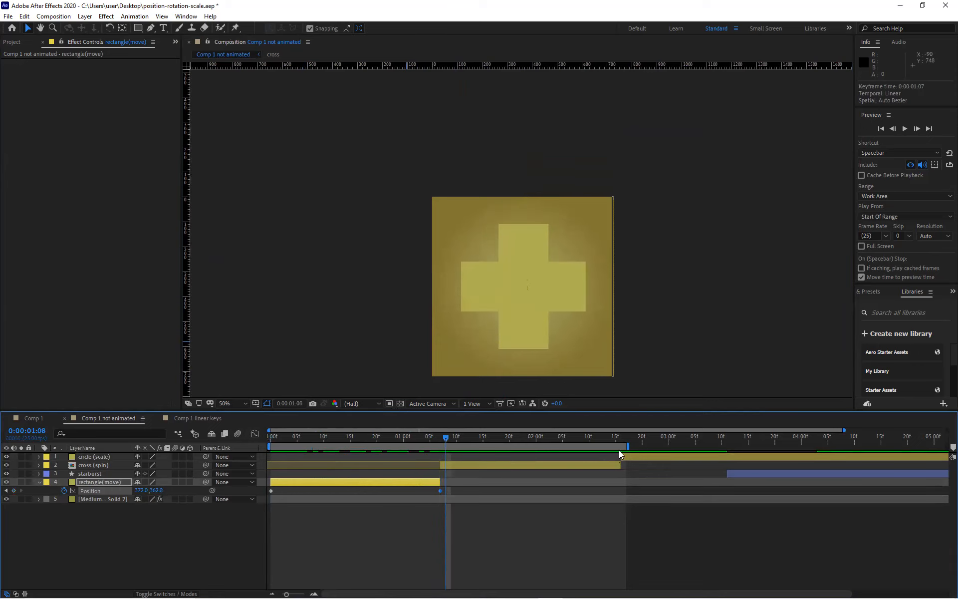
pyautogui.moveTo(627, 446); pyautogui.dragTo(607, 446)
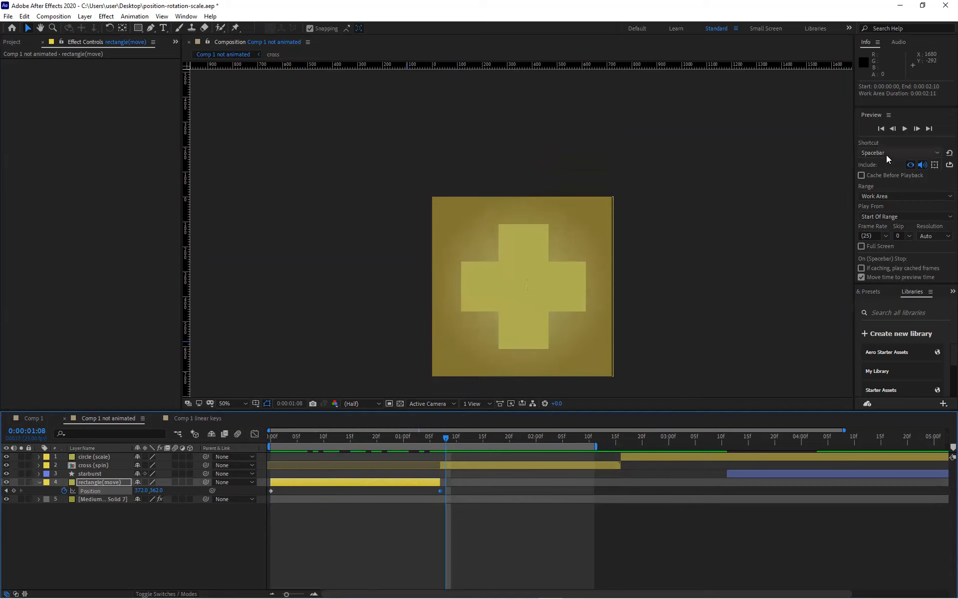
# Examine the preview range options, keep Work Area, and play the preview of the animation.
pyautogui.click(895, 195)
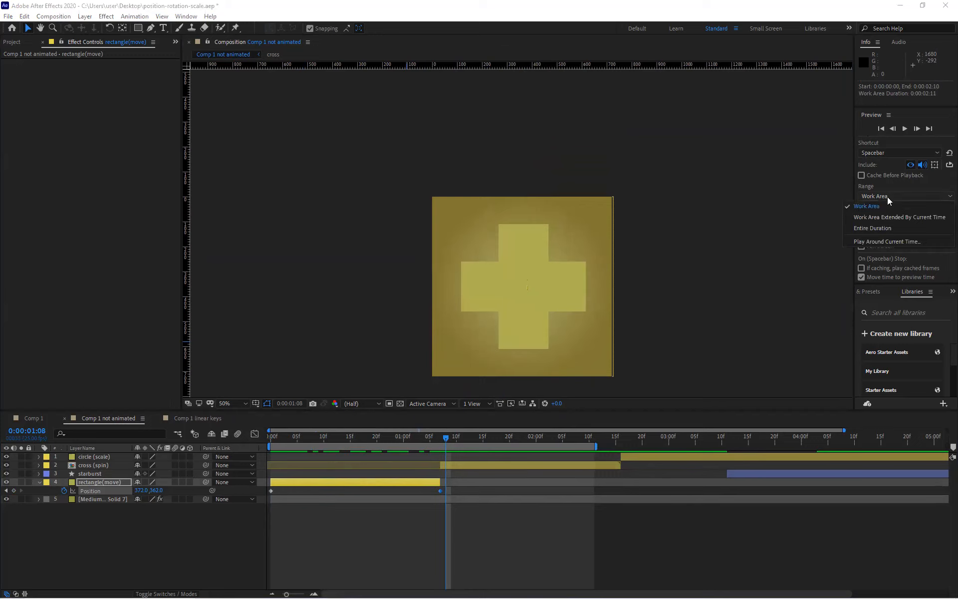
pyautogui.click(887, 182)
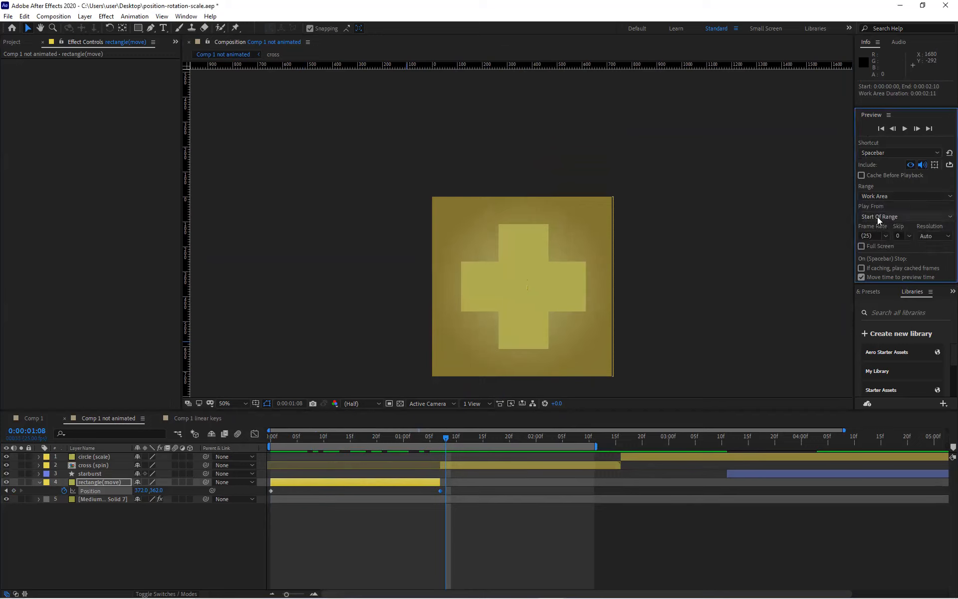
pyautogui.click(790, 210)
pyautogui.click(525, 302)
pyautogui.press('space')
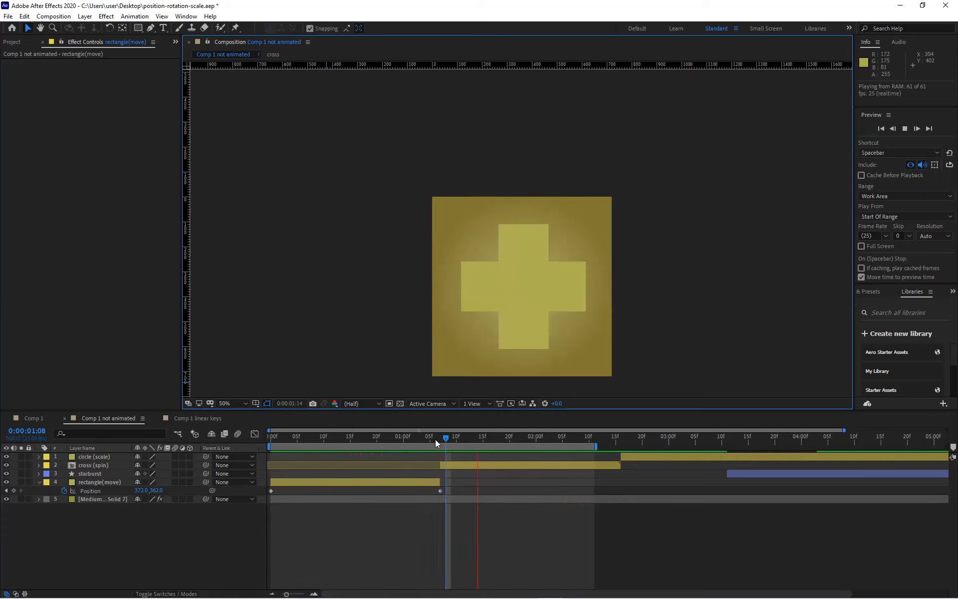
# Apply Easy Ease to the rectangle's Position keyframes and show their curves in an enlarged Graph Editor, fitted to view.
pyautogui.moveTo(445, 438); pyautogui.dragTo(257, 453)
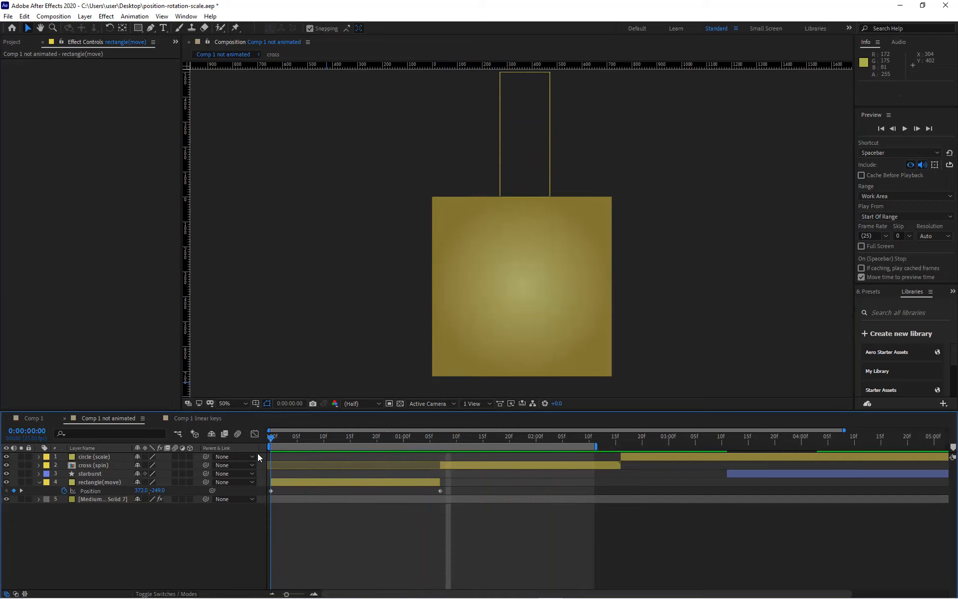
pyautogui.click(90, 491)
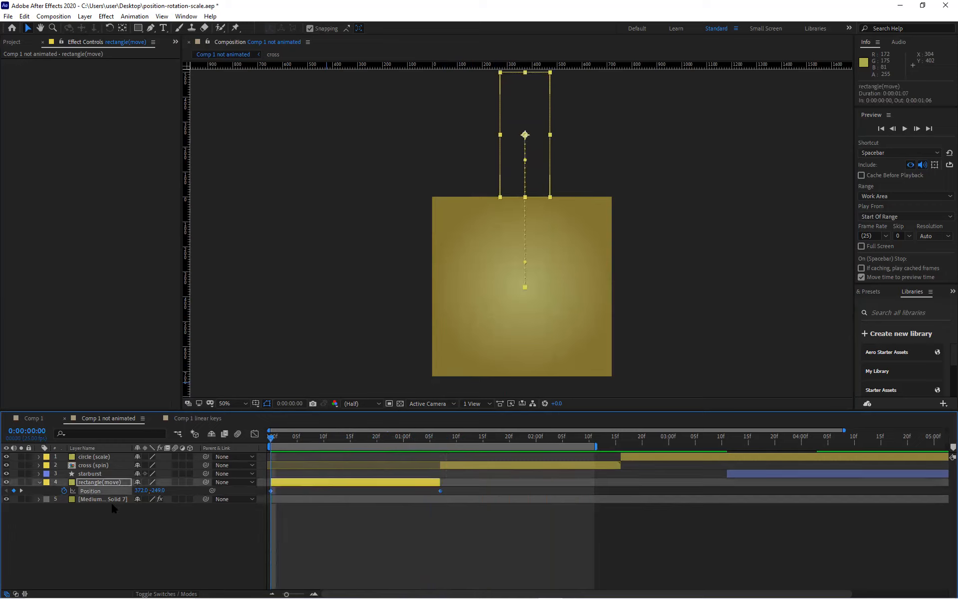
pyautogui.press('F9')
pyautogui.click(254, 434)
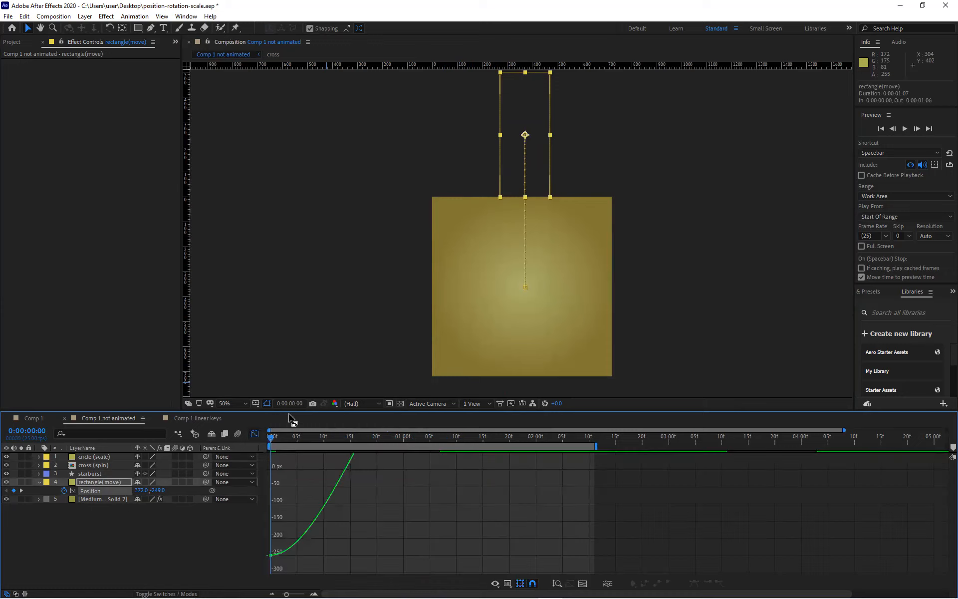
pyautogui.moveTo(287, 413); pyautogui.dragTo(272, 315)
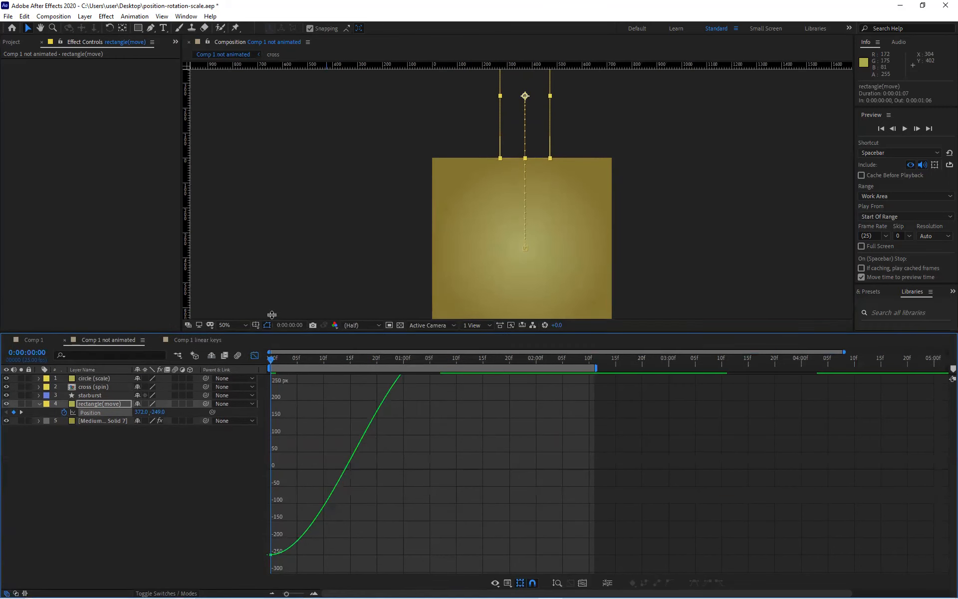
pyautogui.click(582, 584)
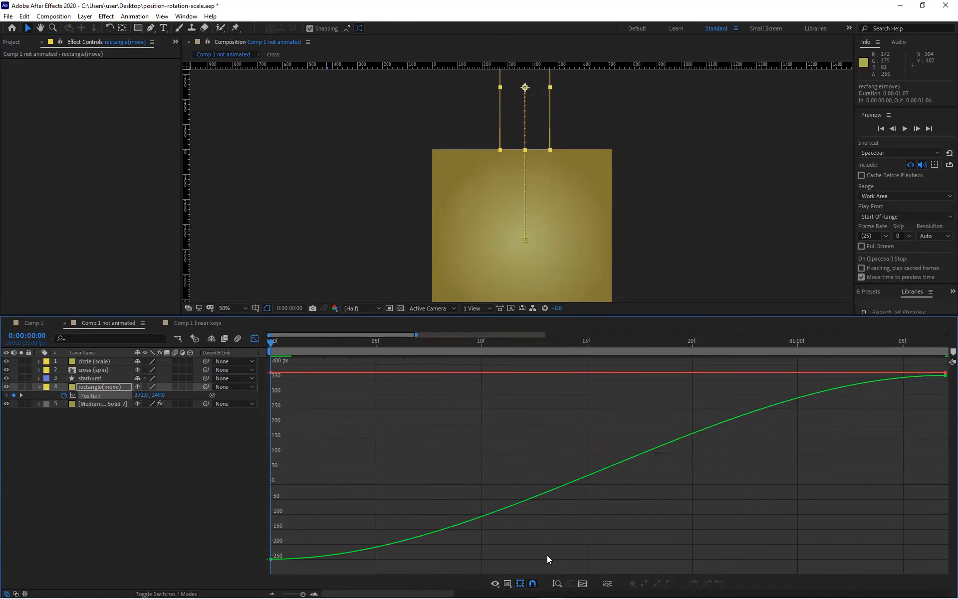
# Separate the dimensions of the rectangle layer's Position property into X Position and Y Position.
pyautogui.click(196, 484)
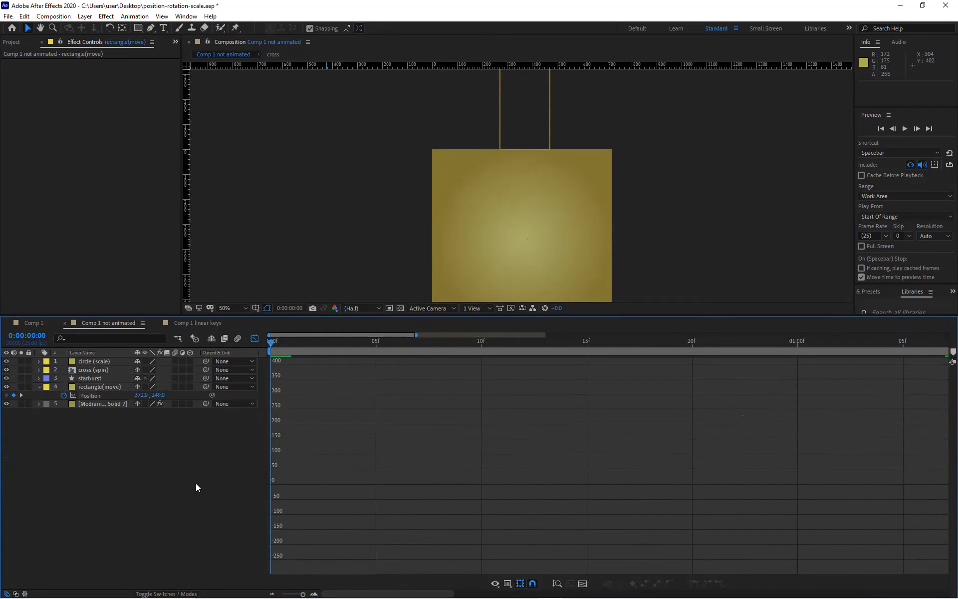
pyautogui.click(97, 387)
pyautogui.click(90, 396)
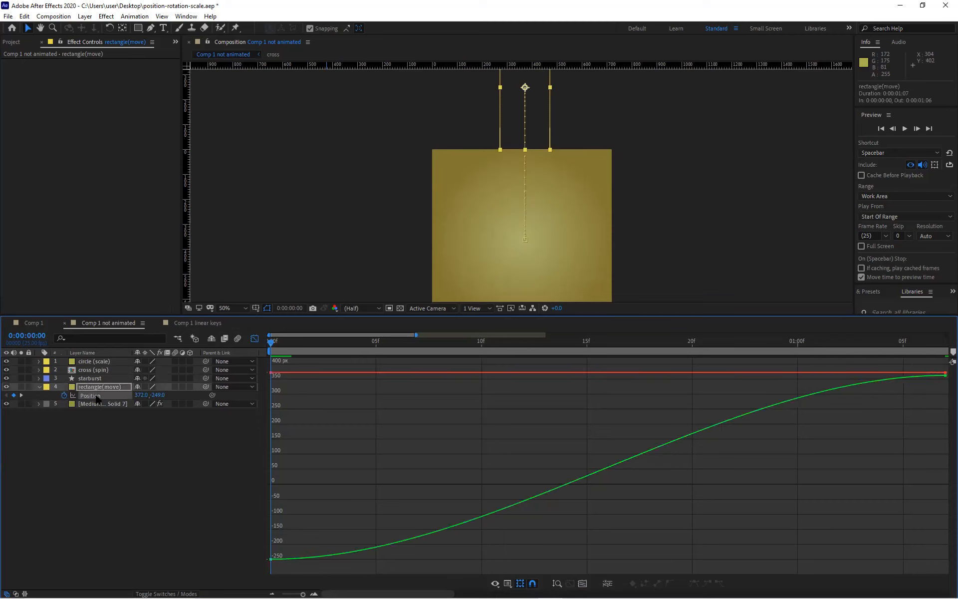
pyautogui.rightClick(97, 395)
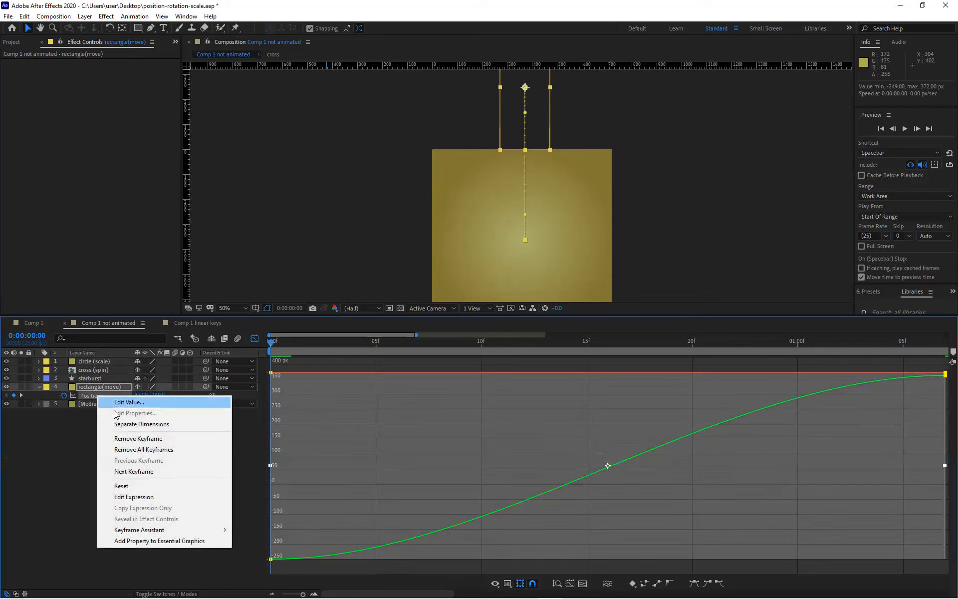
pyautogui.click(116, 424)
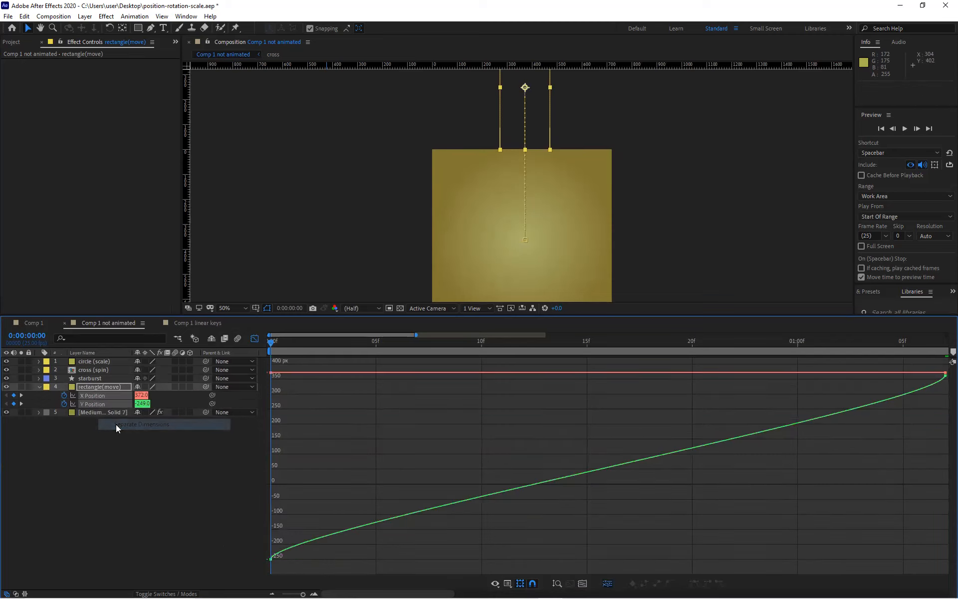
# Remove all keyframes from the rectangle's X Position and show only the Y Position curve.
pyautogui.click(134, 451)
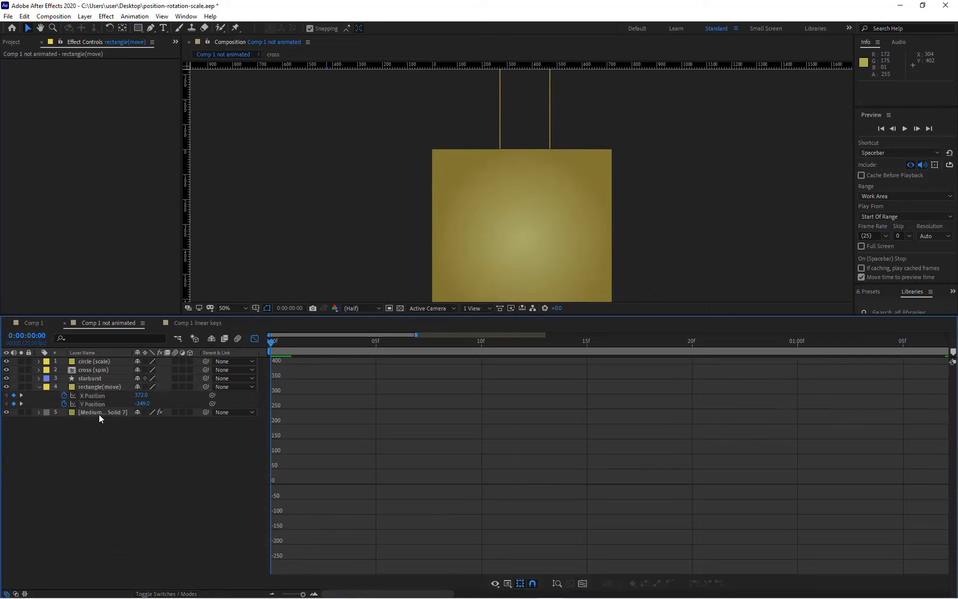
pyautogui.click(64, 395)
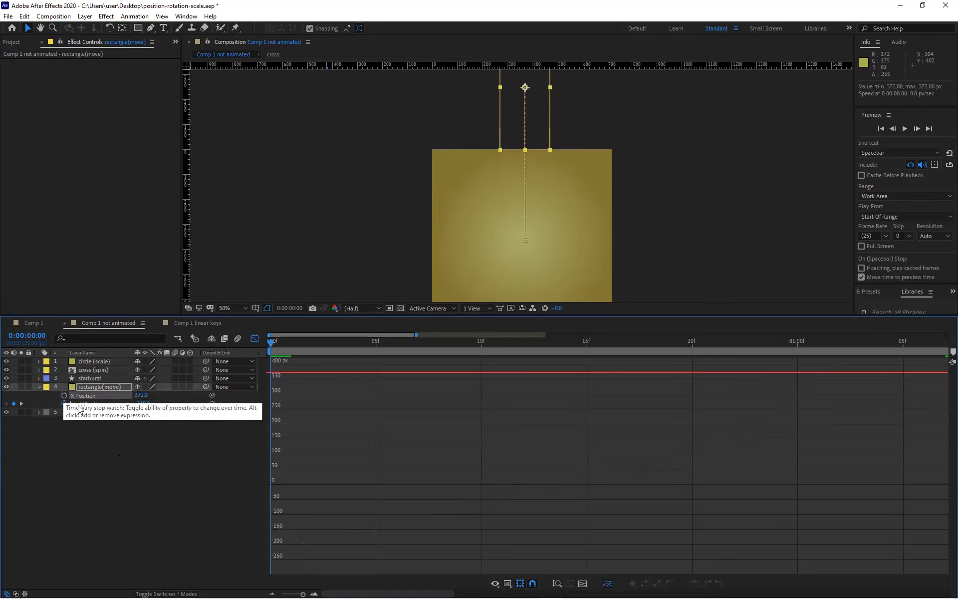
pyautogui.click(75, 404)
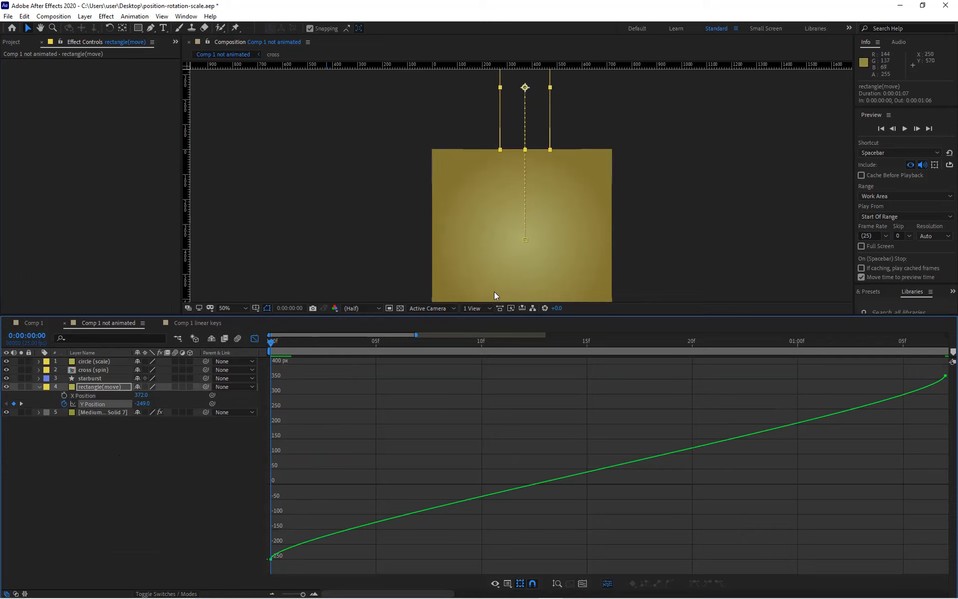
# With the preview looping, stretch both handles of the rectangle's Y Position curve so the drop starts slowly and accelerates towards the end.
pyautogui.press('space')
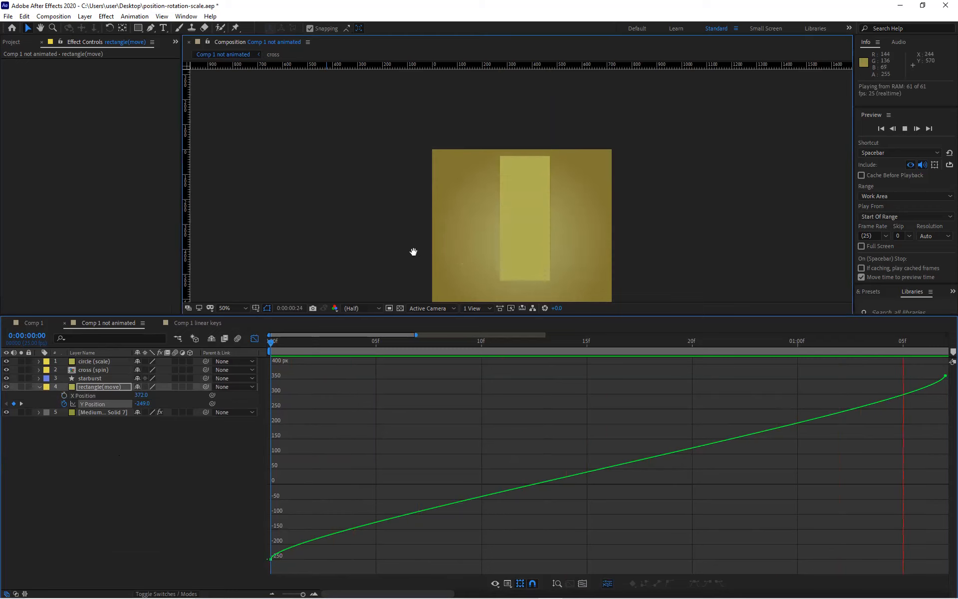
pyautogui.press('space')
pyautogui.press('space')
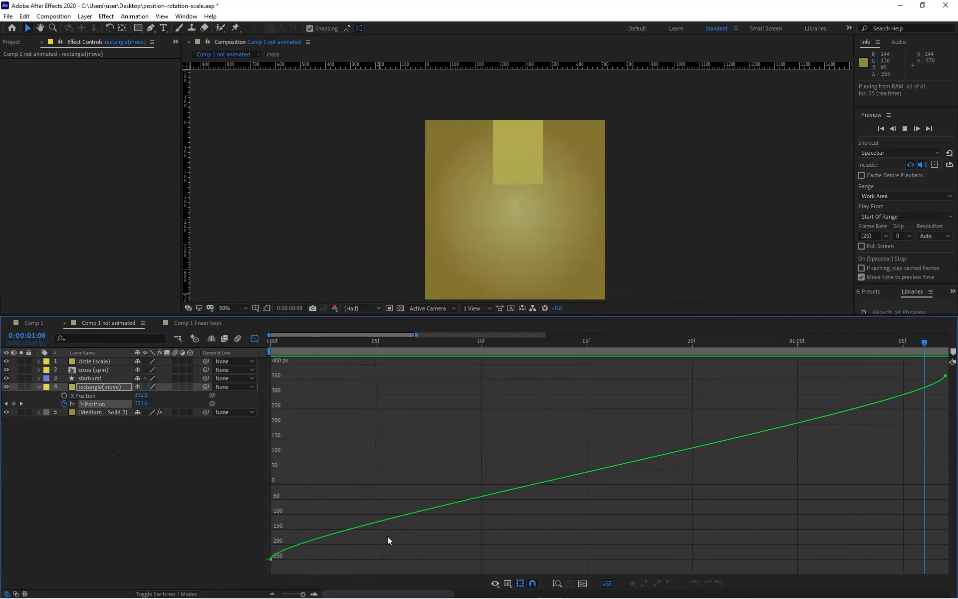
pyautogui.click(945, 375)
pyautogui.moveTo(941, 409); pyautogui.dragTo(930, 502)
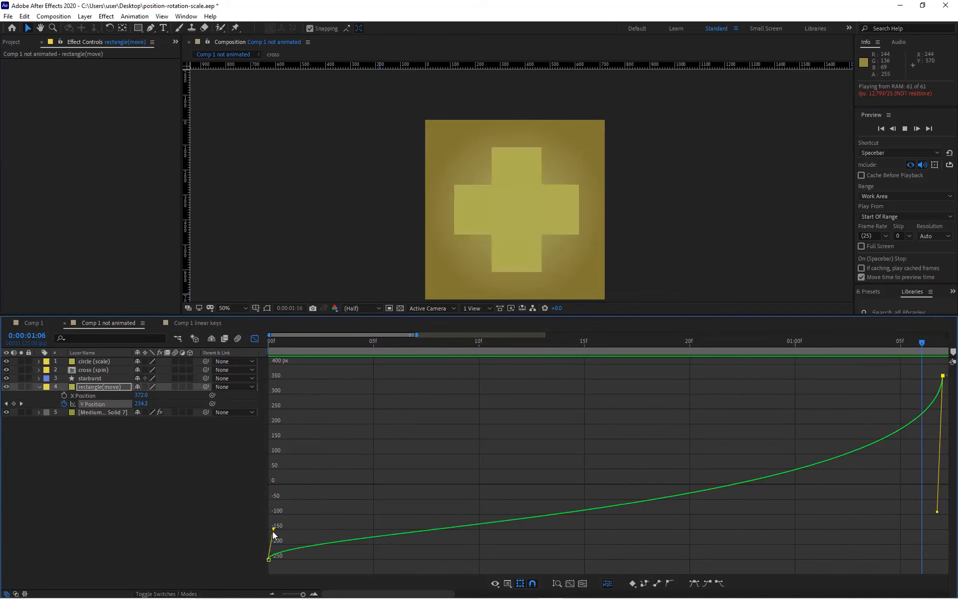
pyautogui.moveTo(273, 530); pyautogui.dragTo(704, 565)
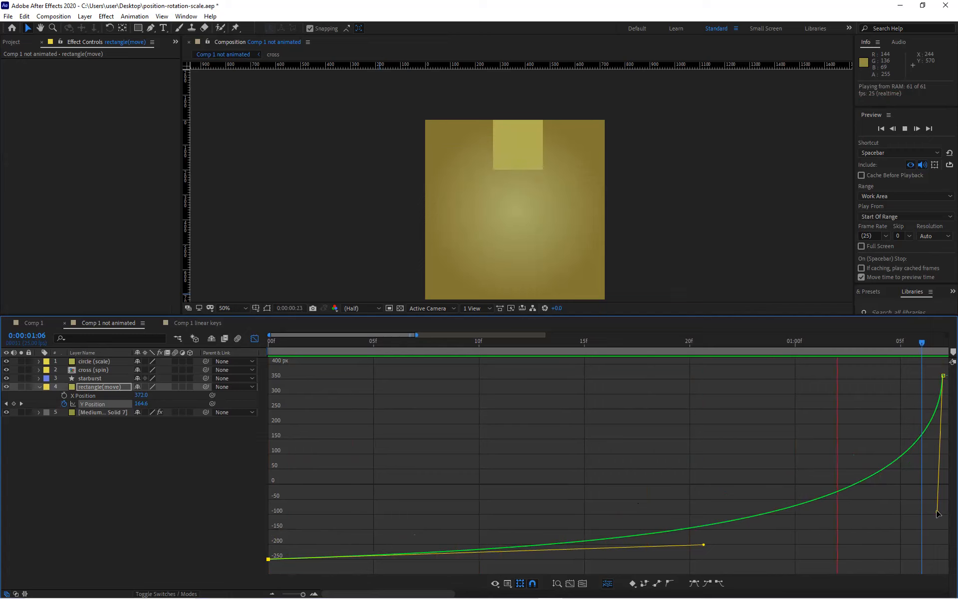
# Refine both handles of the rectangle's Y Position curve, flattening the start and steepening the end, while checking the looping preview.
pyautogui.moveTo(938, 513); pyautogui.dragTo(937, 555)
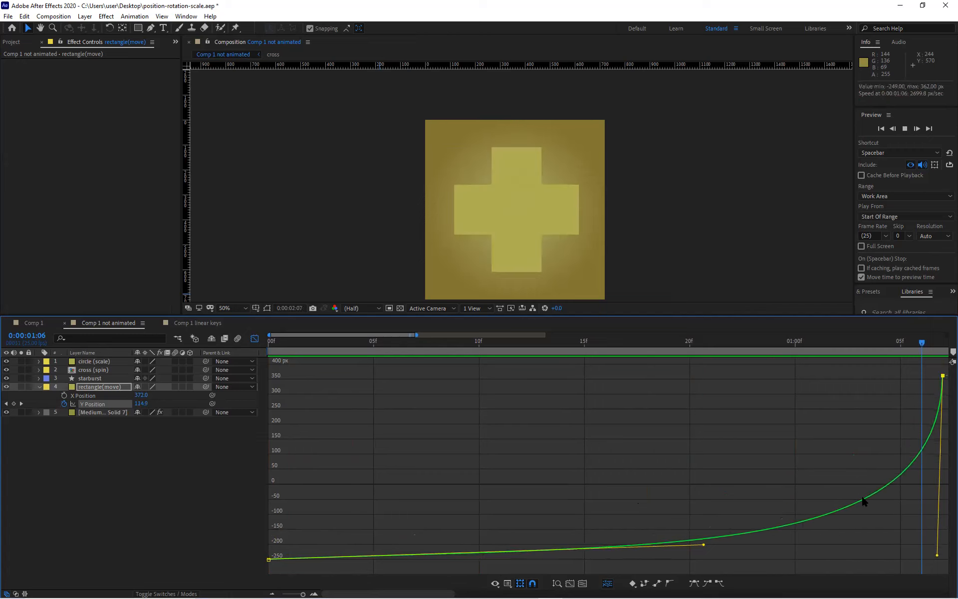
pyautogui.press('space')
pyautogui.moveTo(706, 556); pyautogui.dragTo(705, 561)
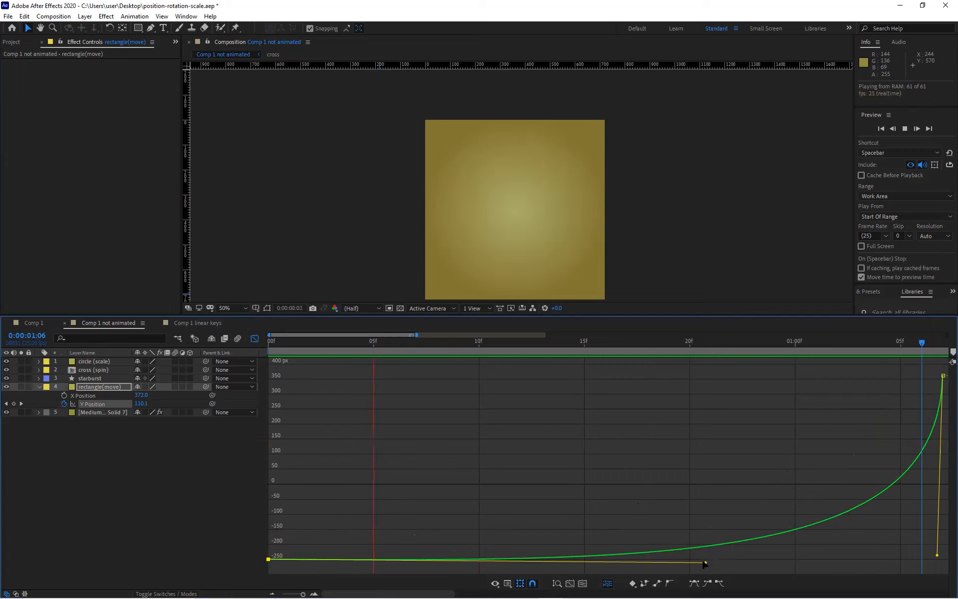
pyautogui.moveTo(706, 562); pyautogui.dragTo(613, 560)
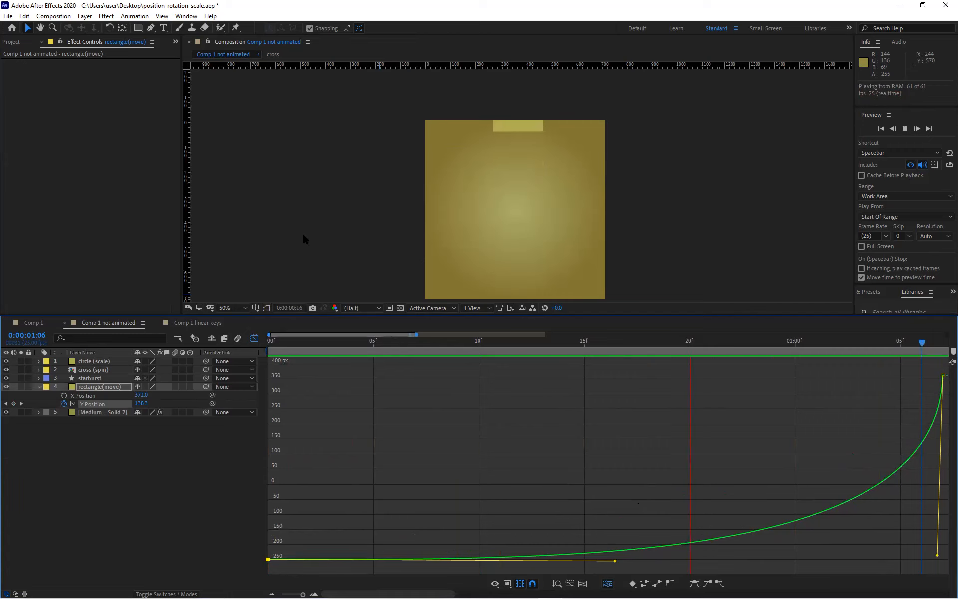
# Leave the Graph Editor for the layer timeline and scrub from the first frame through the rectangle's drop.
pyautogui.moveTo(272, 344); pyautogui.dragTo(183, 328)
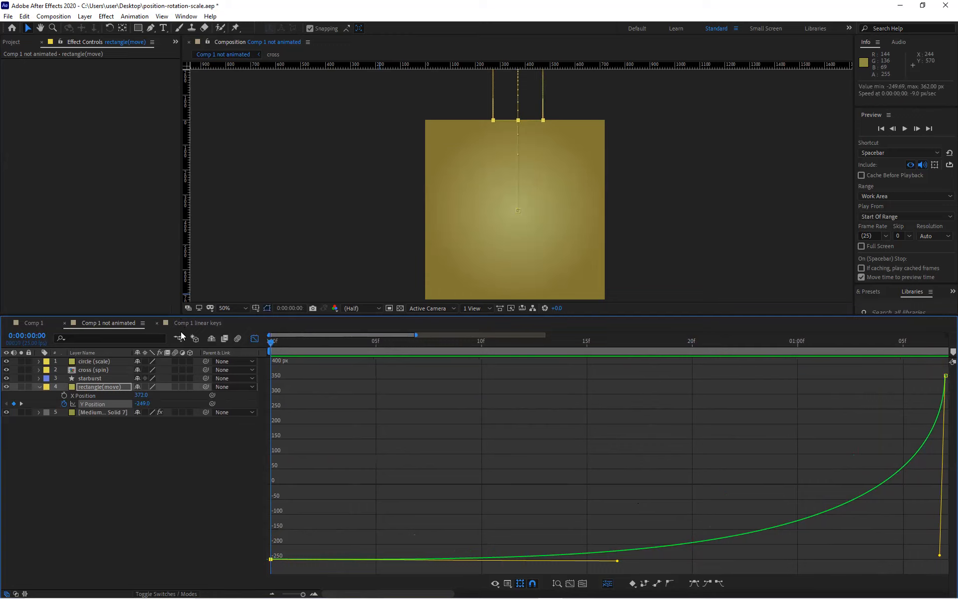
pyautogui.click(254, 338)
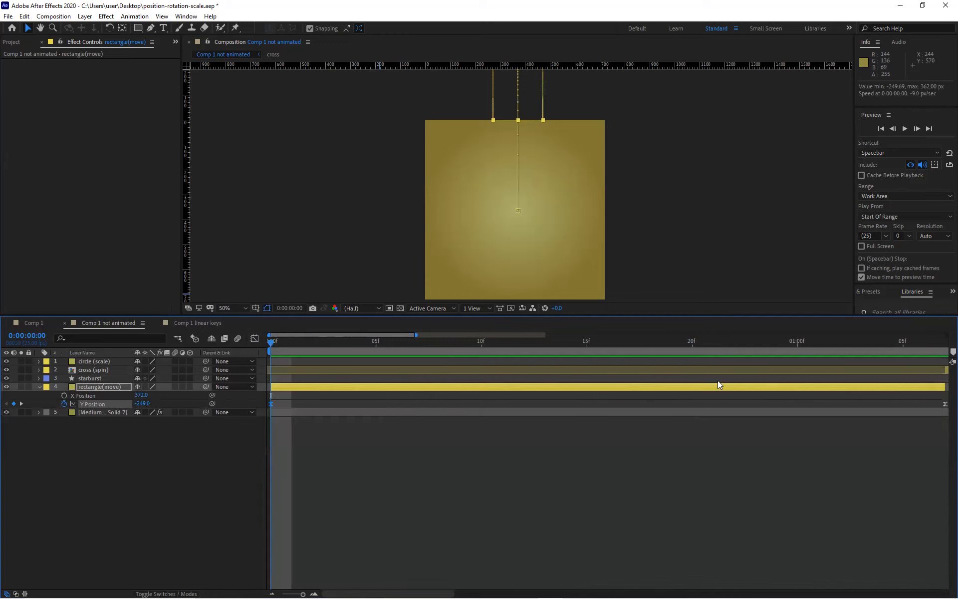
pyautogui.moveTo(302, 594); pyautogui.dragTo(295, 594)
pyautogui.moveTo(343, 345); pyautogui.dragTo(510, 332)
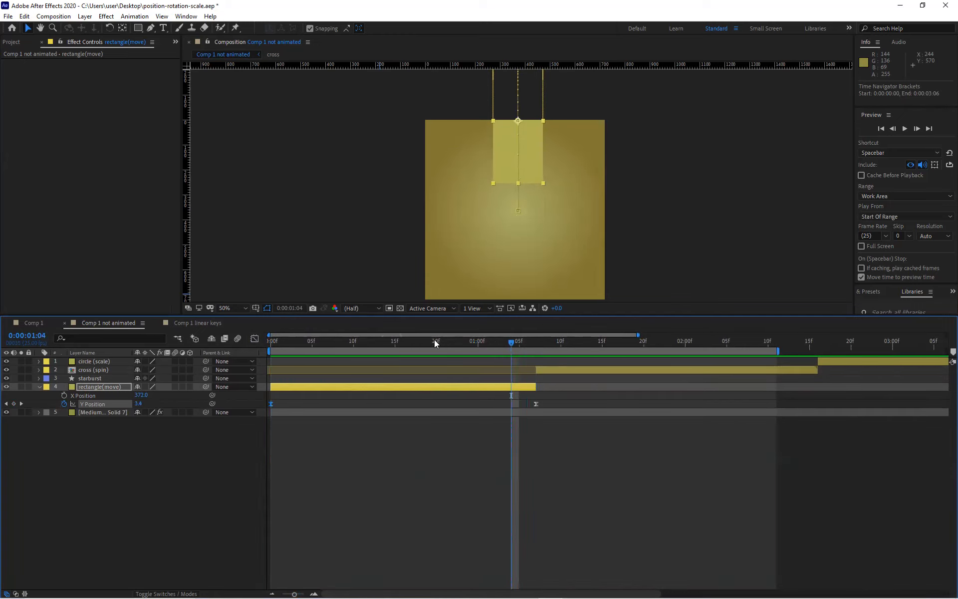
# Move the work area start to 0:00:01:07, where the cross layer begins, playing a preview along the way.
pyautogui.moveTo(269, 351); pyautogui.dragTo(471, 359)
pyautogui.press('space')
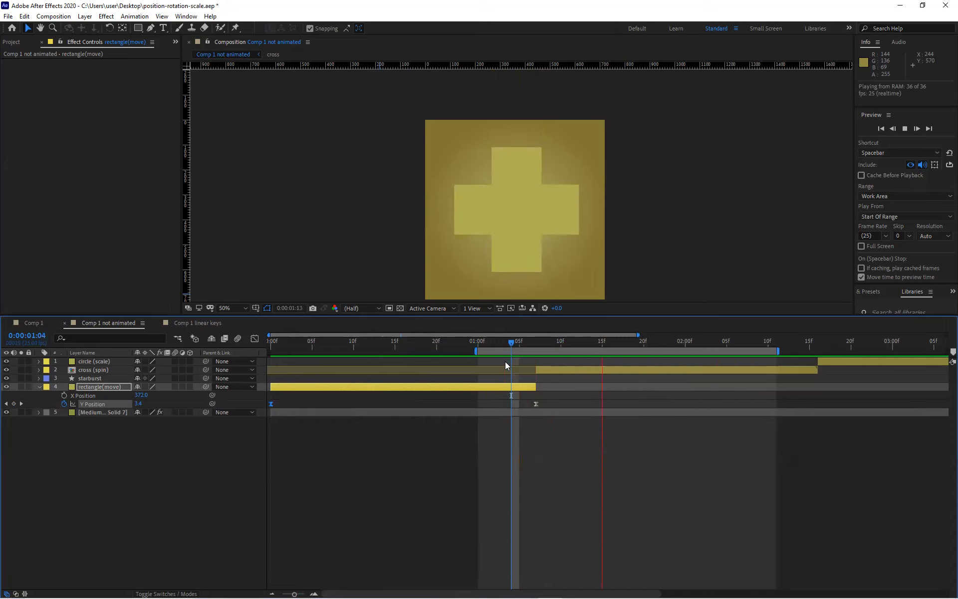
pyautogui.click(474, 351)
pyautogui.moveTo(474, 350); pyautogui.dragTo(529, 357)
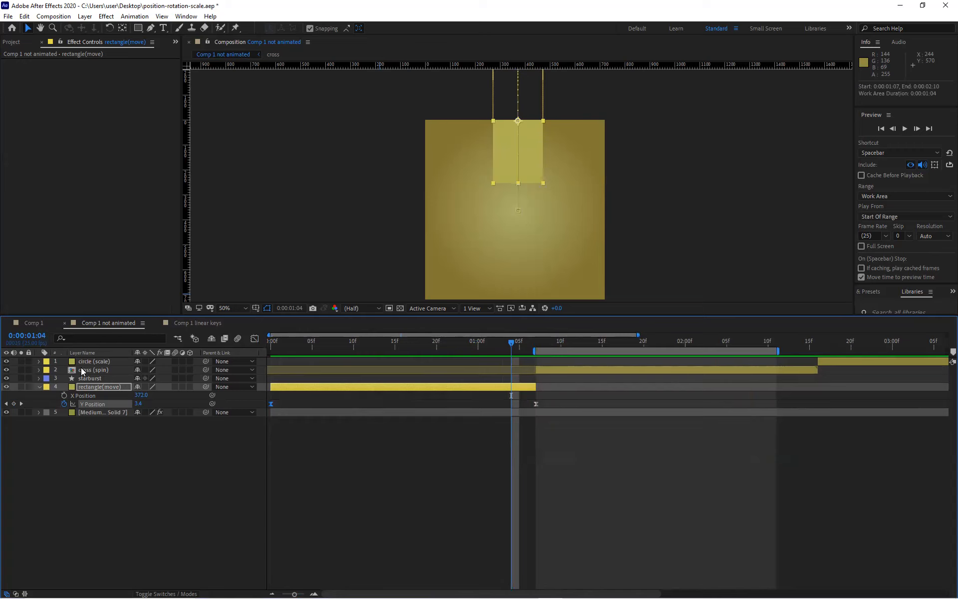
# Keyframe the cross layer's Rotation from 0° at 0:00:01:07 to 180° at 0:00:02:16.
pyautogui.click(355, 371)
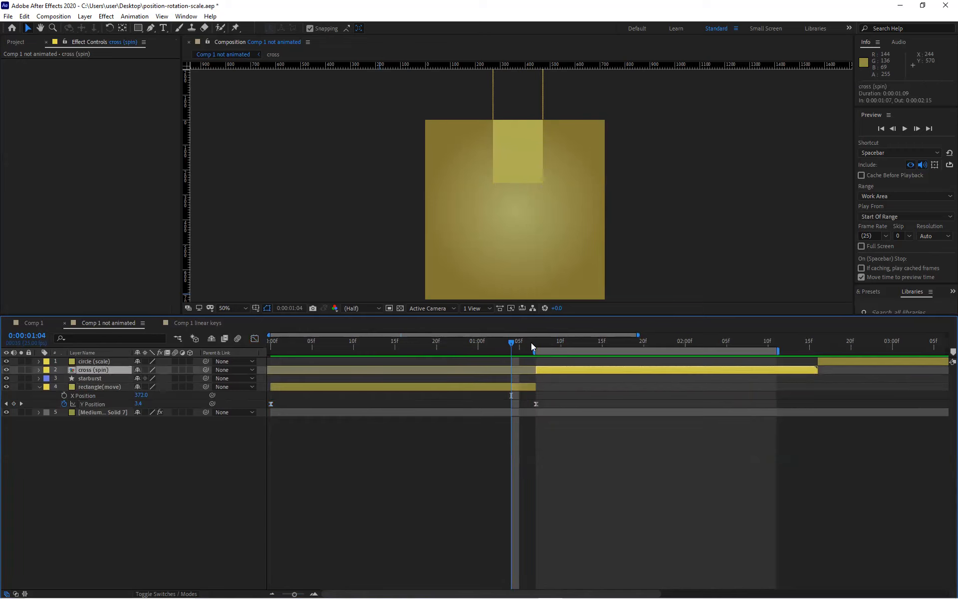
pyautogui.press('pagedown')
pyautogui.press('pagedown')
pyautogui.press('pagedown')
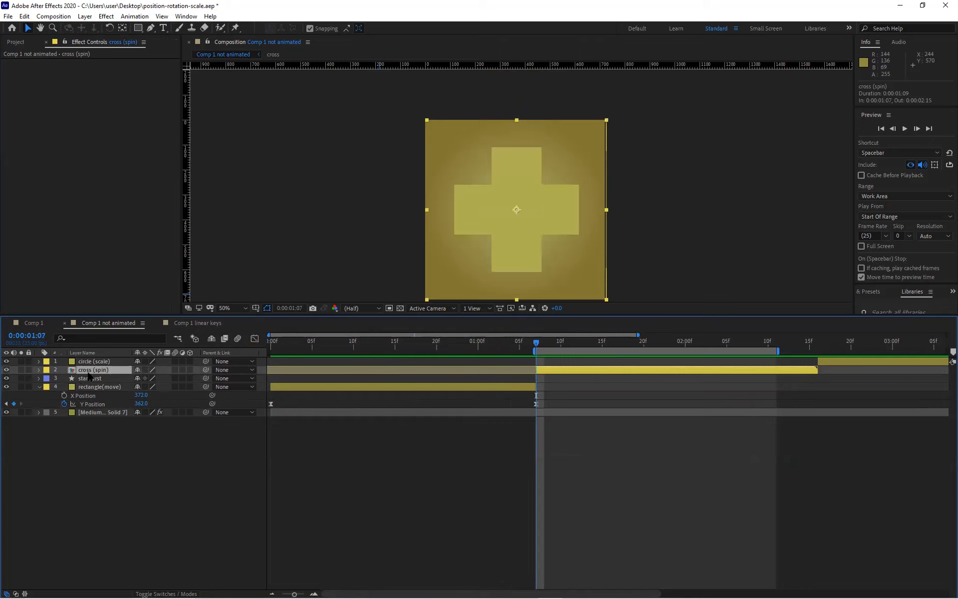
pyautogui.press('r')
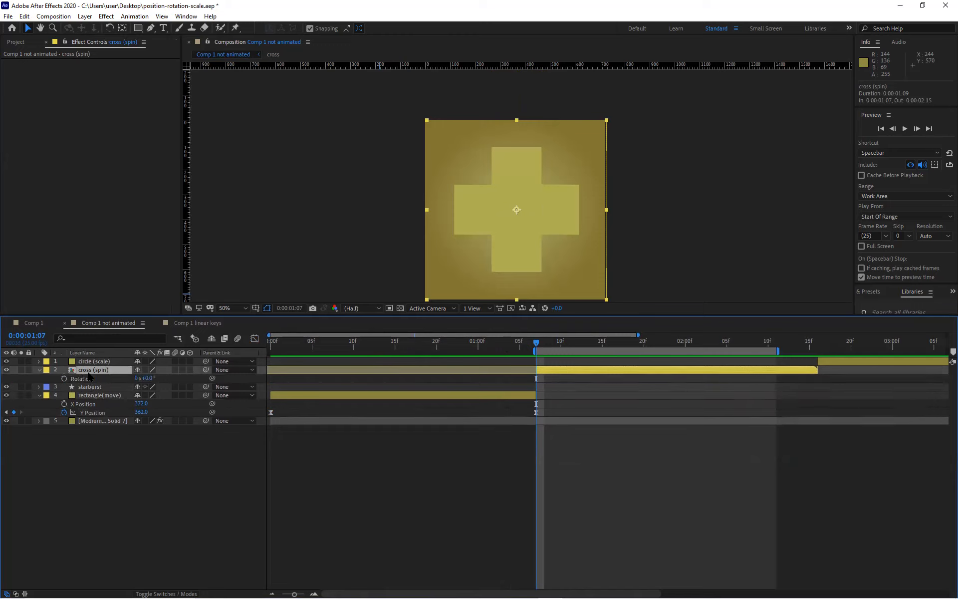
pyautogui.click(64, 378)
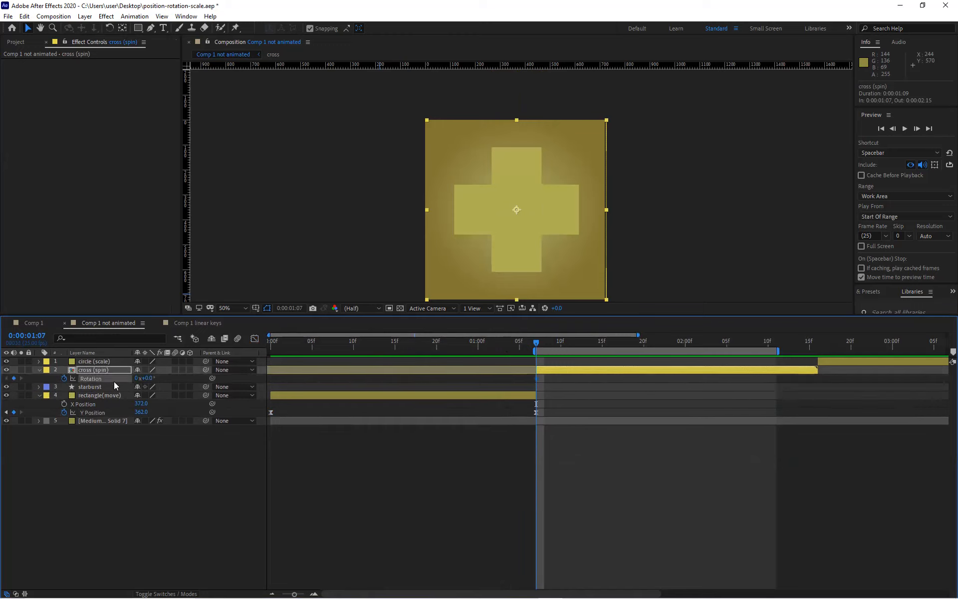
pyautogui.moveTo(537, 345); pyautogui.dragTo(790, 335)
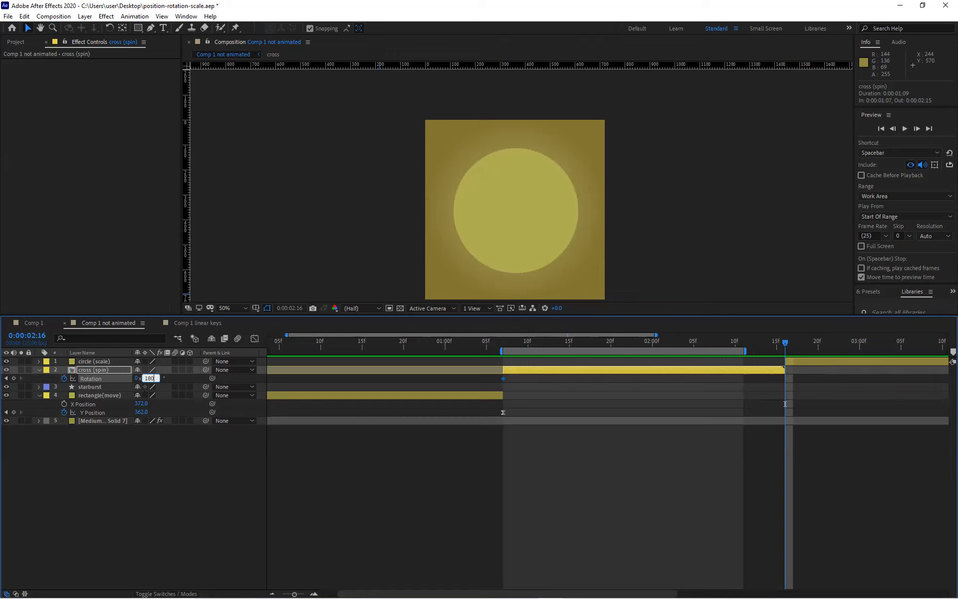
pyautogui.press('Return')
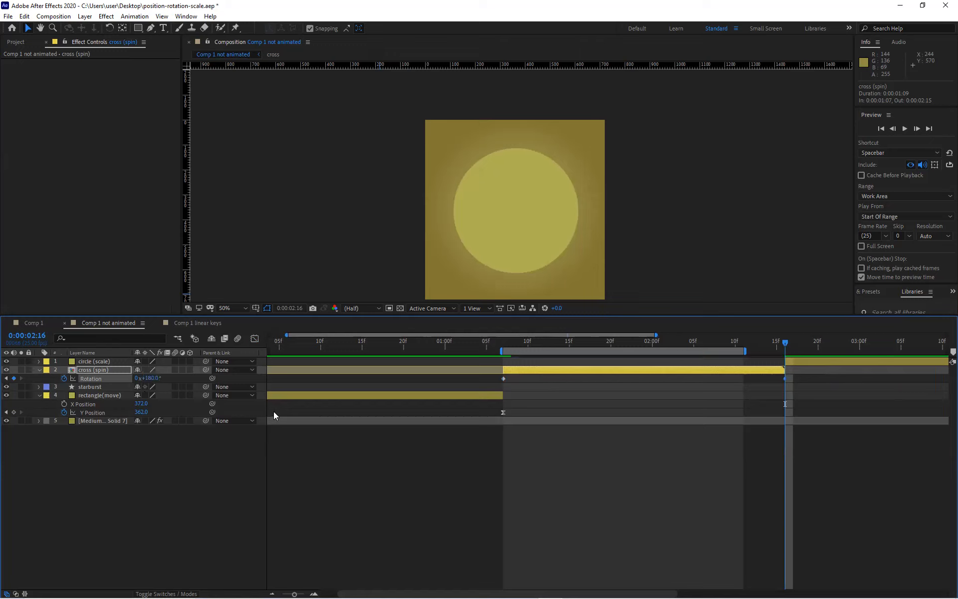
# Set the work area to run from about 0:00:00:18 to 0:00:02:16 and preview the cross's spin.
pyautogui.moveTo(745, 352); pyautogui.dragTo(794, 351)
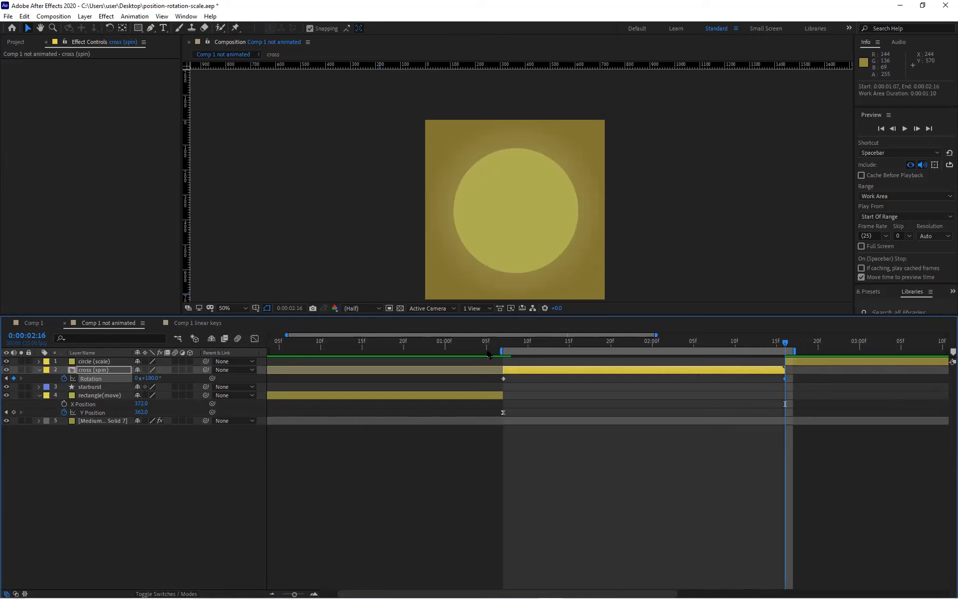
pyautogui.moveTo(490, 353); pyautogui.dragTo(378, 361)
pyautogui.press('space')
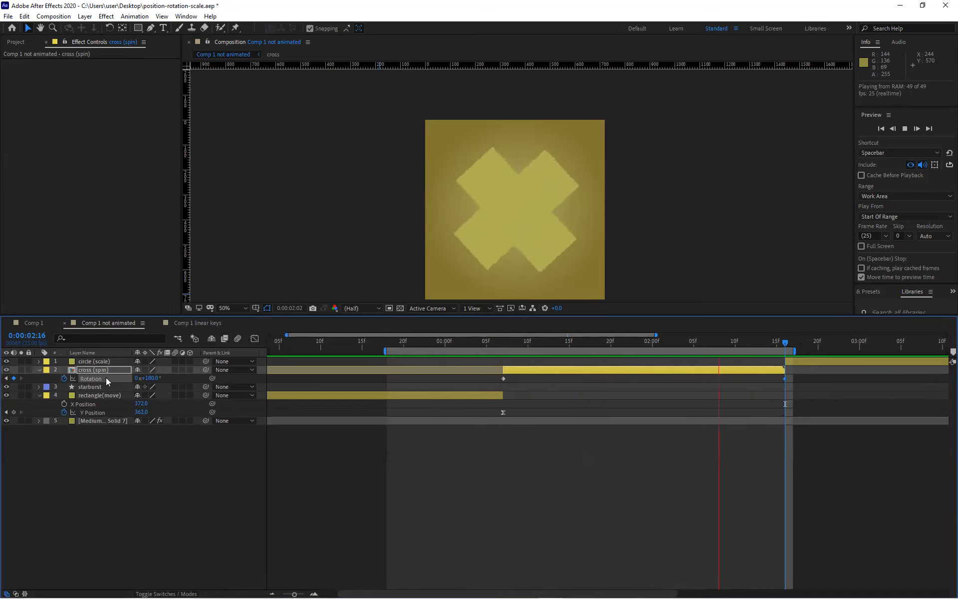
# Show the cross's Rotation curve in the Graph Editor and apply Easy Ease to both of its keyframes.
pyautogui.click(255, 338)
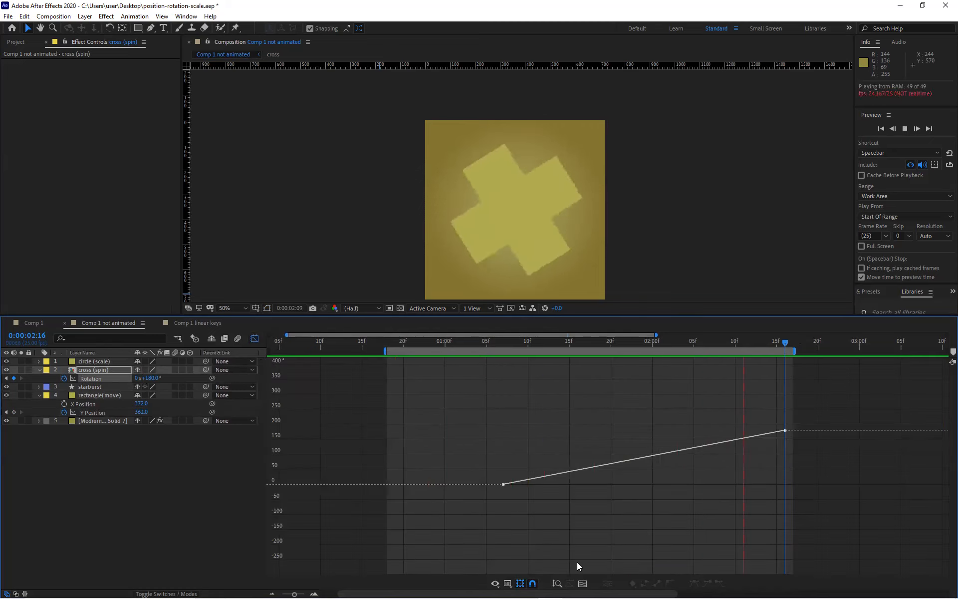
pyautogui.click(86, 379)
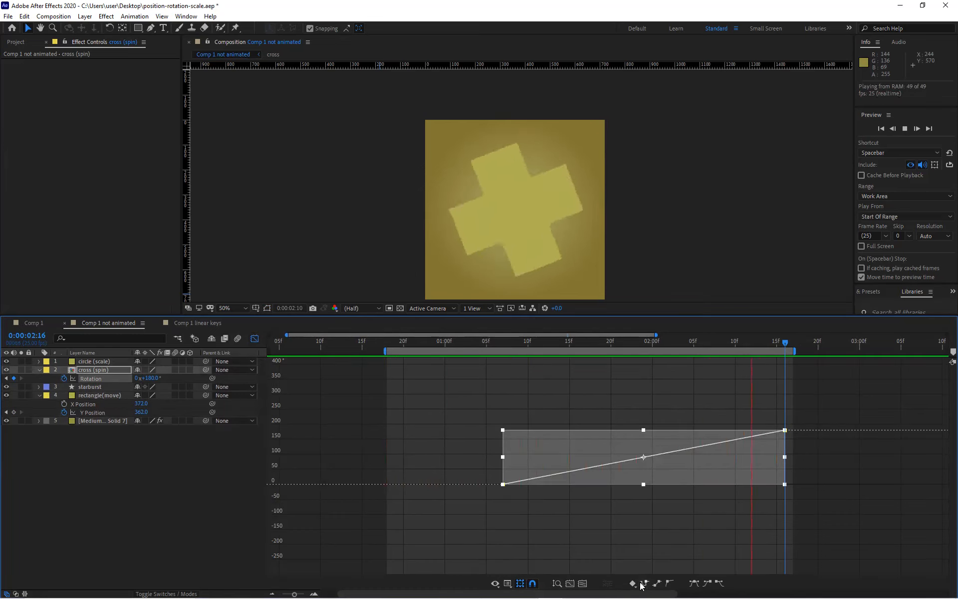
pyautogui.press('F9')
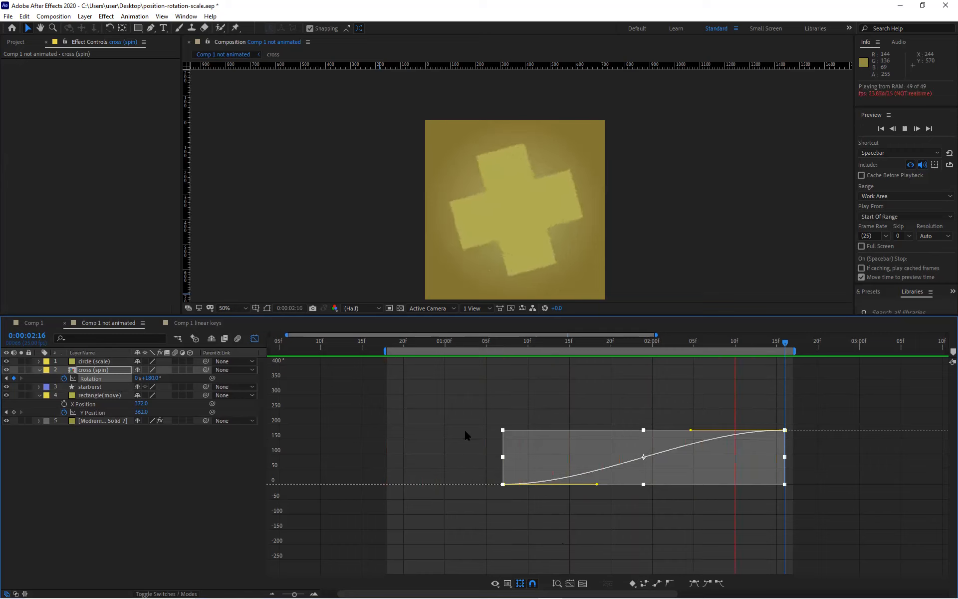
pyautogui.click(486, 432)
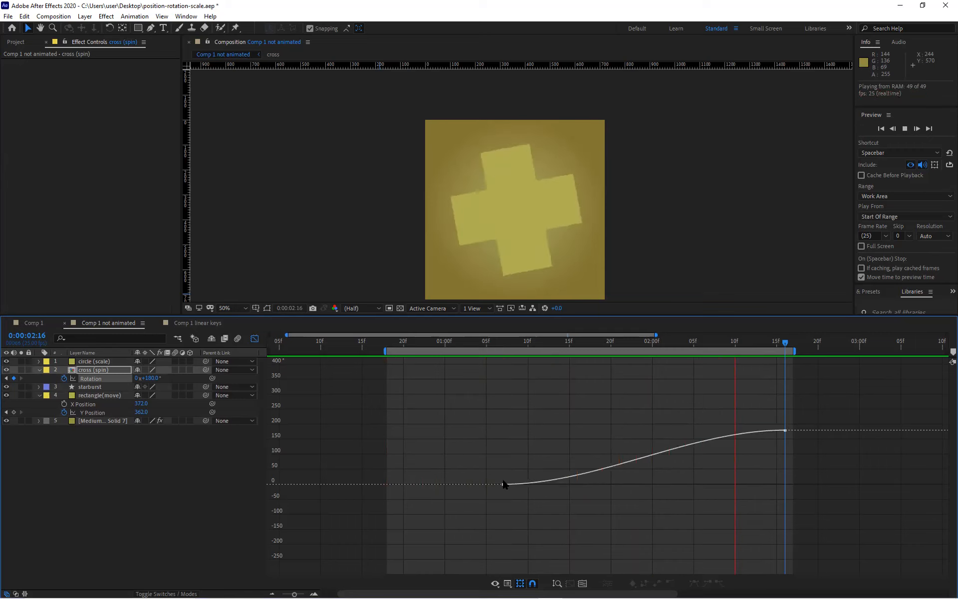
# Reshape the cross's Rotation curve with its handles so the spin starts fast and slows down, then return to the layer timeline.
pyautogui.moveTo(496, 469); pyautogui.dragTo(530, 513)
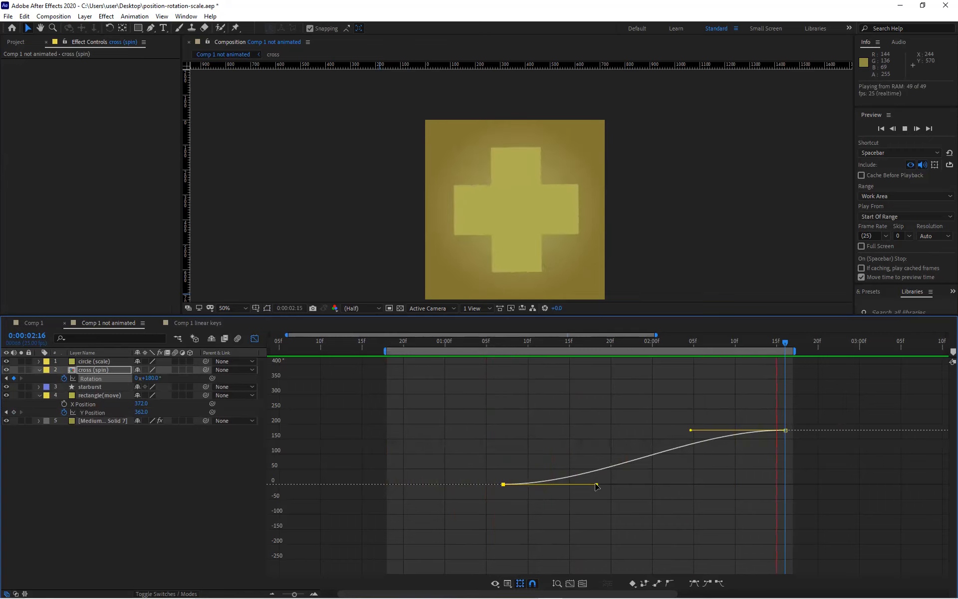
pyautogui.moveTo(597, 484); pyautogui.dragTo(487, 441)
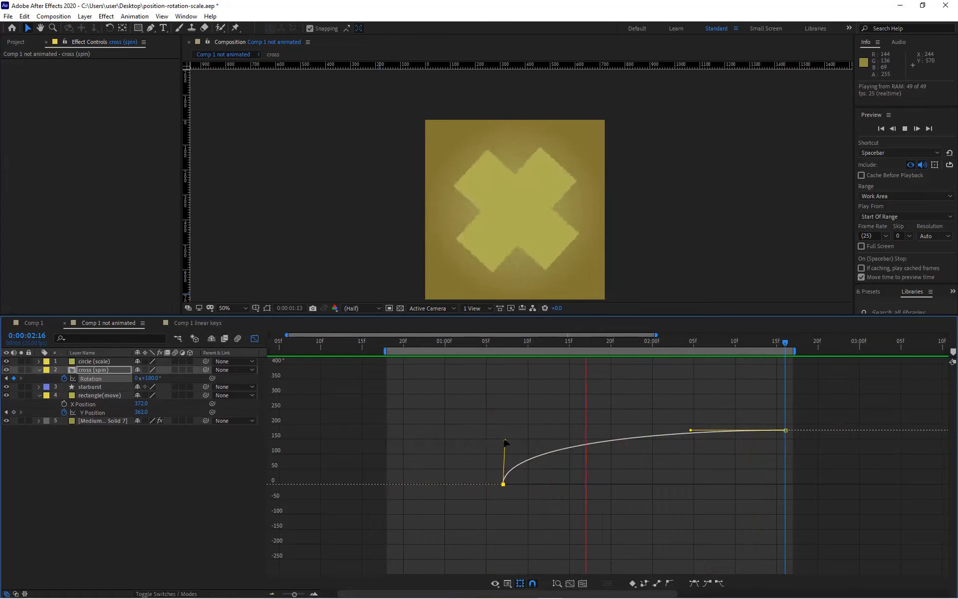
pyautogui.moveTo(506, 440); pyautogui.dragTo(547, 436)
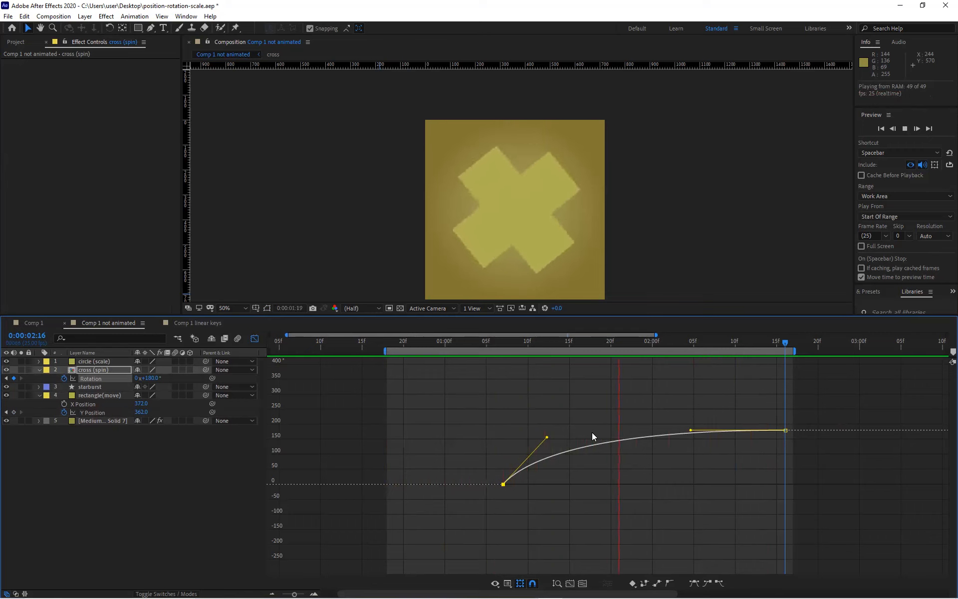
pyautogui.moveTo(548, 439); pyautogui.dragTo(545, 448)
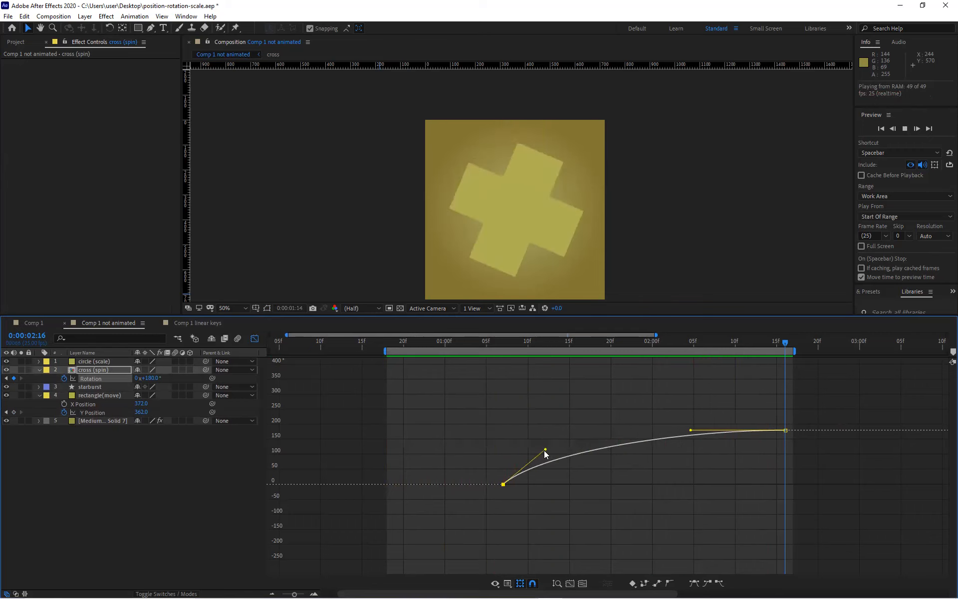
pyautogui.moveTo(691, 430); pyautogui.dragTo(738, 427)
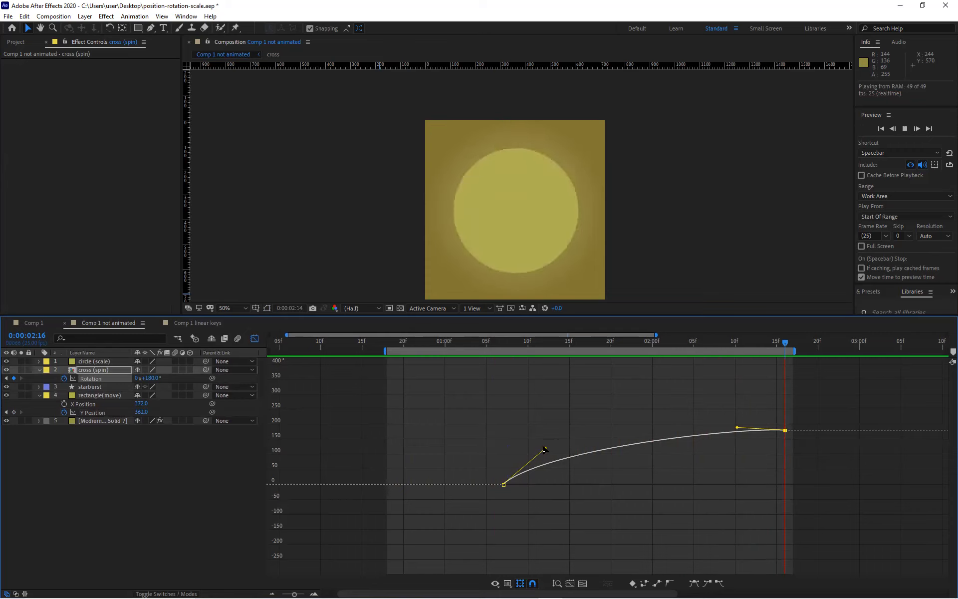
pyautogui.moveTo(545, 449); pyautogui.dragTo(532, 450)
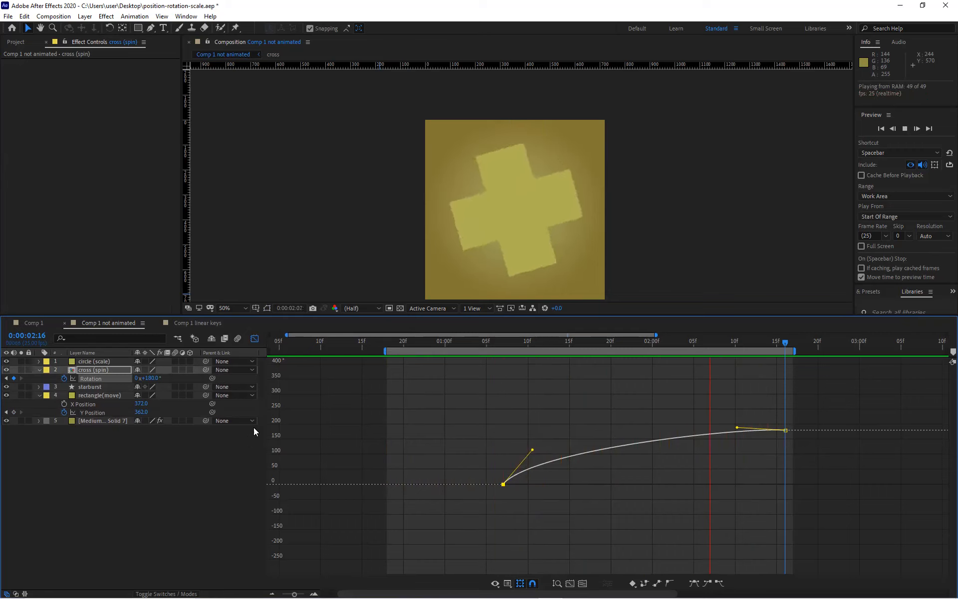
pyautogui.click(254, 339)
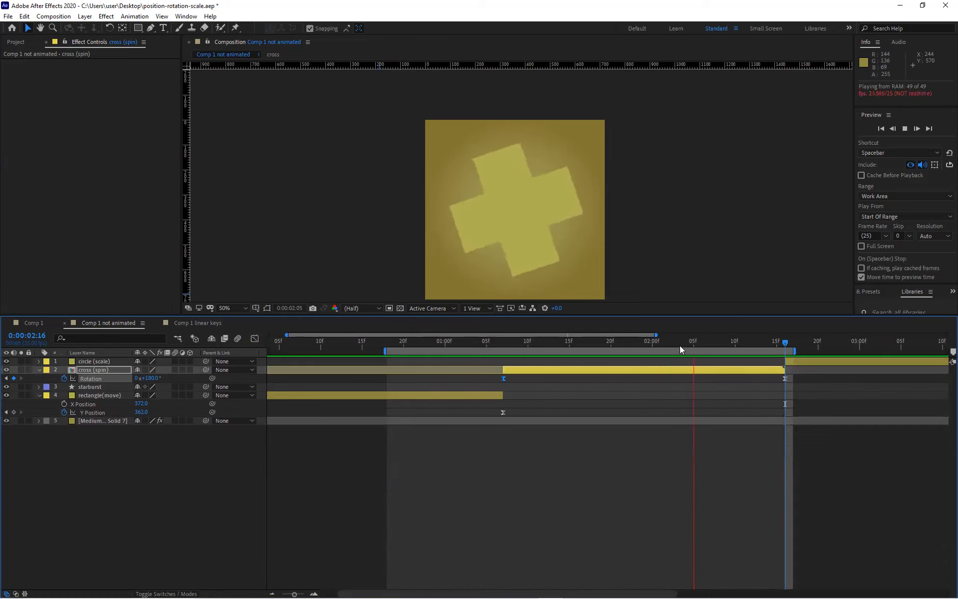
# Apply the Spherize distortion effect to the cross layer near the end of its spin.
pyautogui.moveTo(782, 344); pyautogui.dragTo(743, 339)
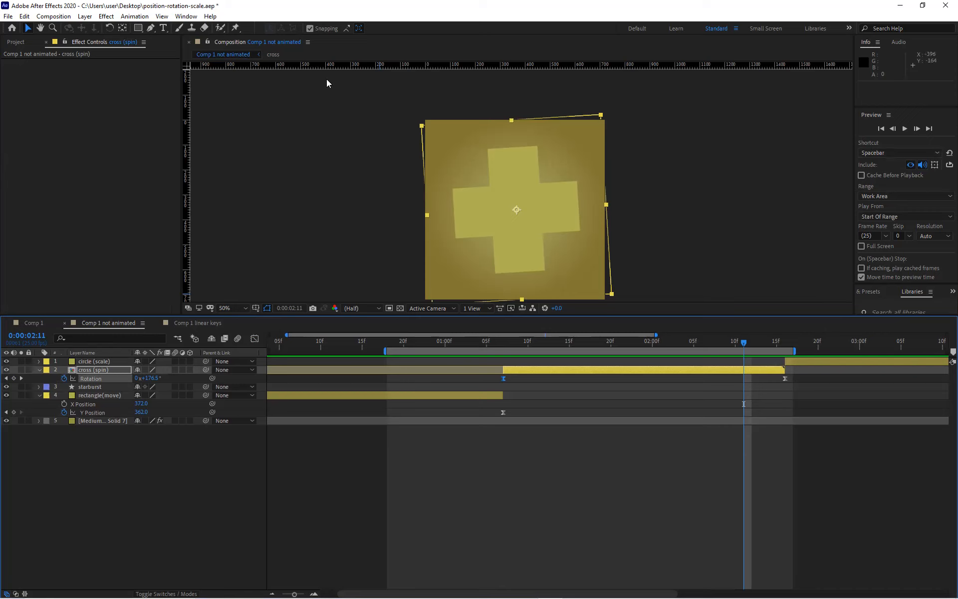
pyautogui.click(101, 17)
pyautogui.moveTo(154, 143)
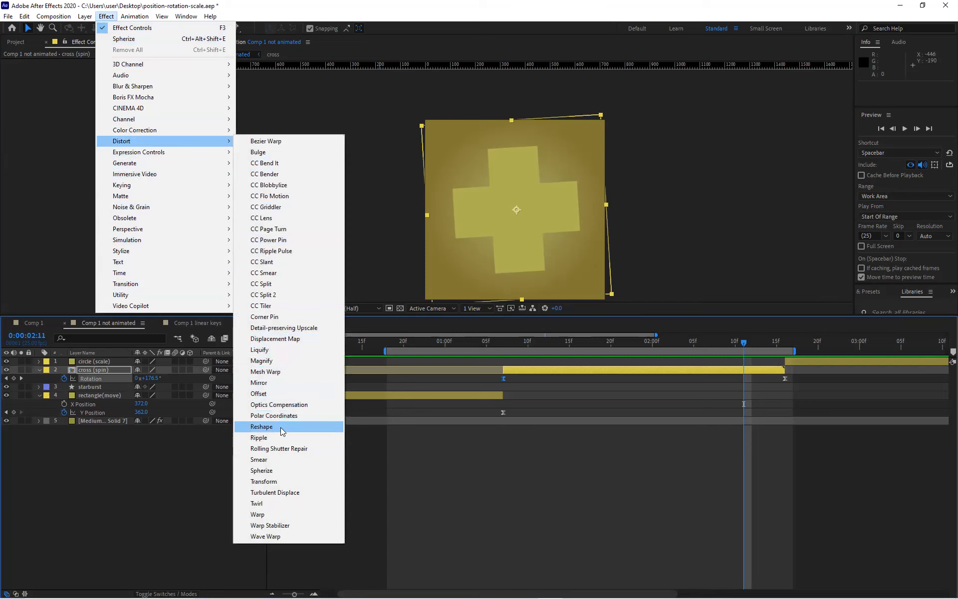
pyautogui.click(288, 470)
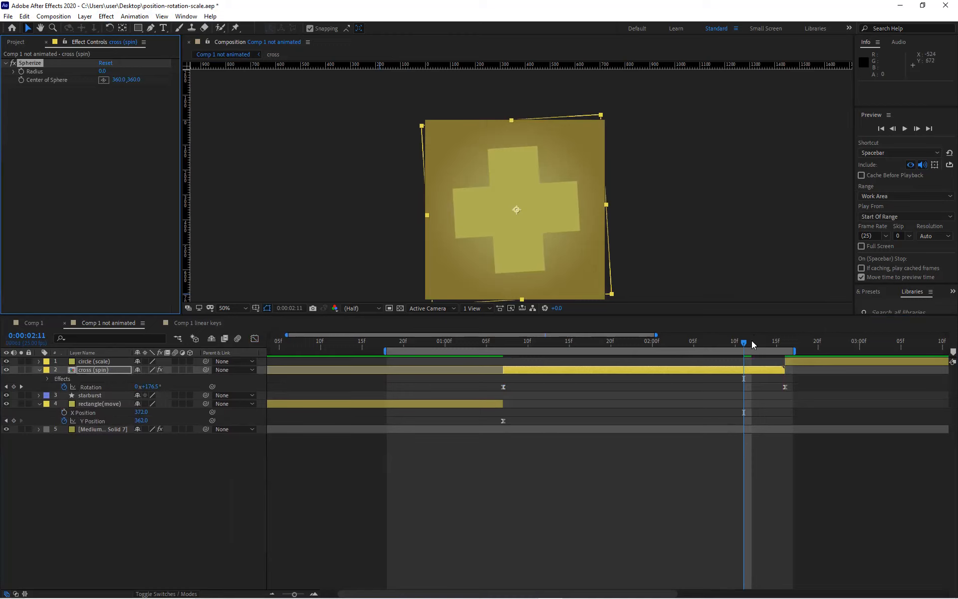
# Add a keyframe for the cross's Spherize Radius at 0:00:02:10 and set the radius to 136.
pyautogui.moveTo(742, 346); pyautogui.dragTo(734, 345)
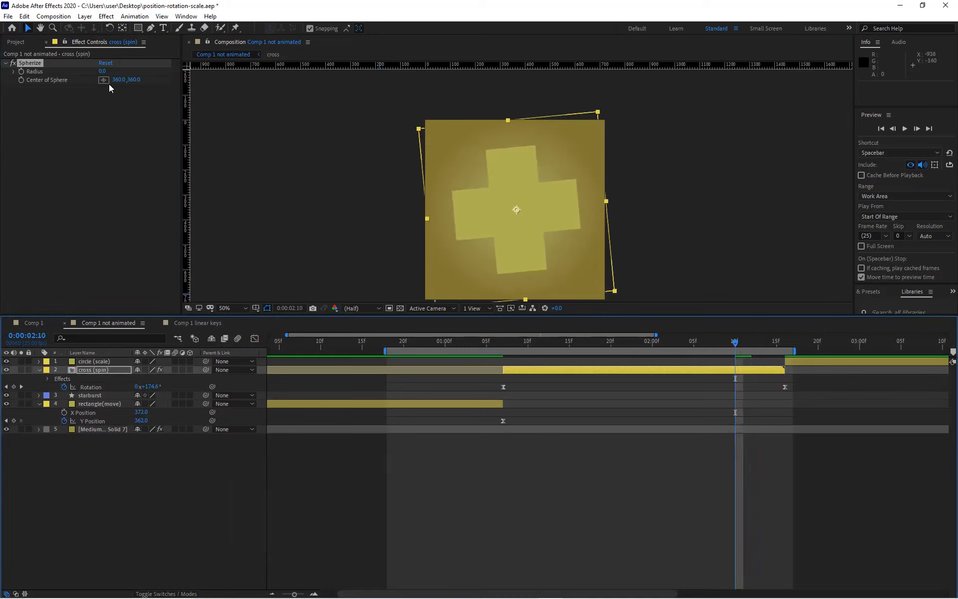
pyautogui.click(28, 76)
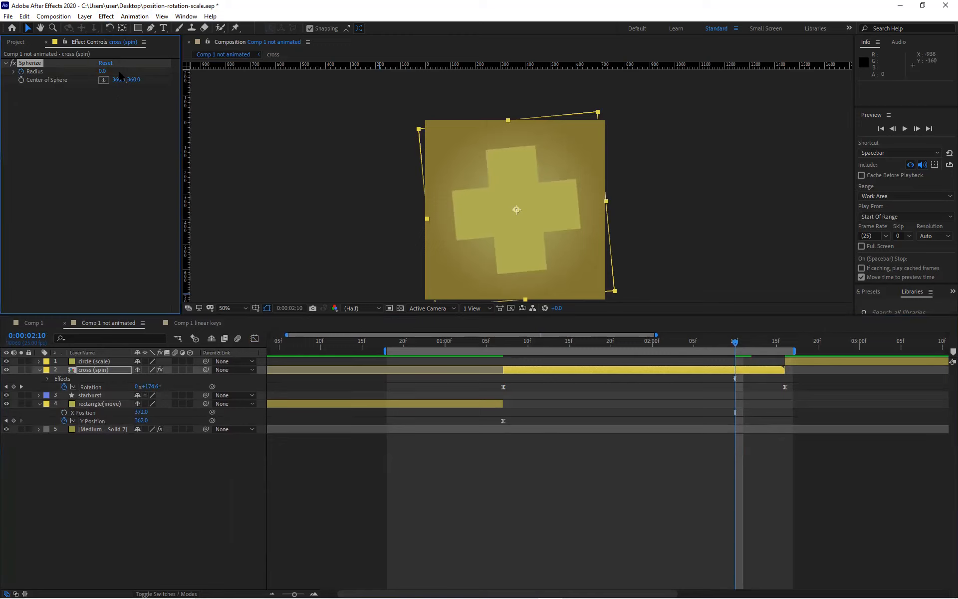
pyautogui.moveTo(102, 72); pyautogui.dragTo(106, 70)
# Raise the Spherize Radius to 274 at 0:00:02:15, the cross layer's last frame before the circle appears.
pyautogui.moveTo(734, 344); pyautogui.dragTo(785, 345)
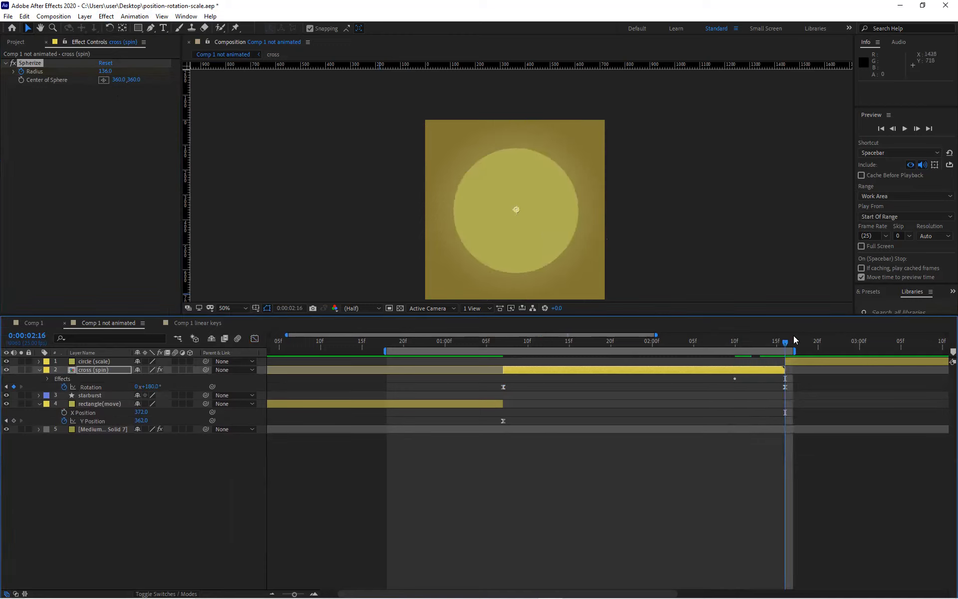
pyautogui.press('pageup')
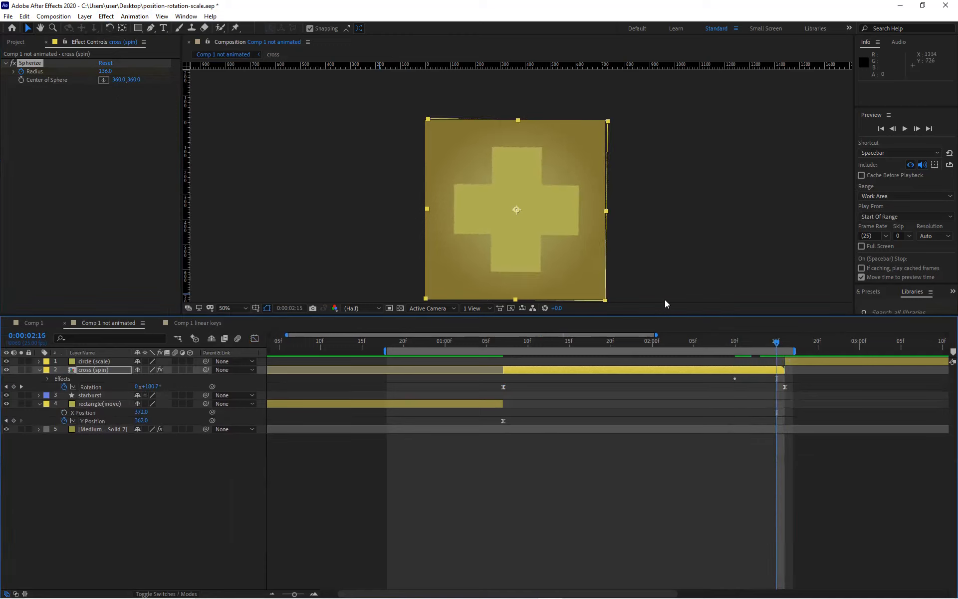
pyautogui.moveTo(106, 71); pyautogui.dragTo(172, 74)
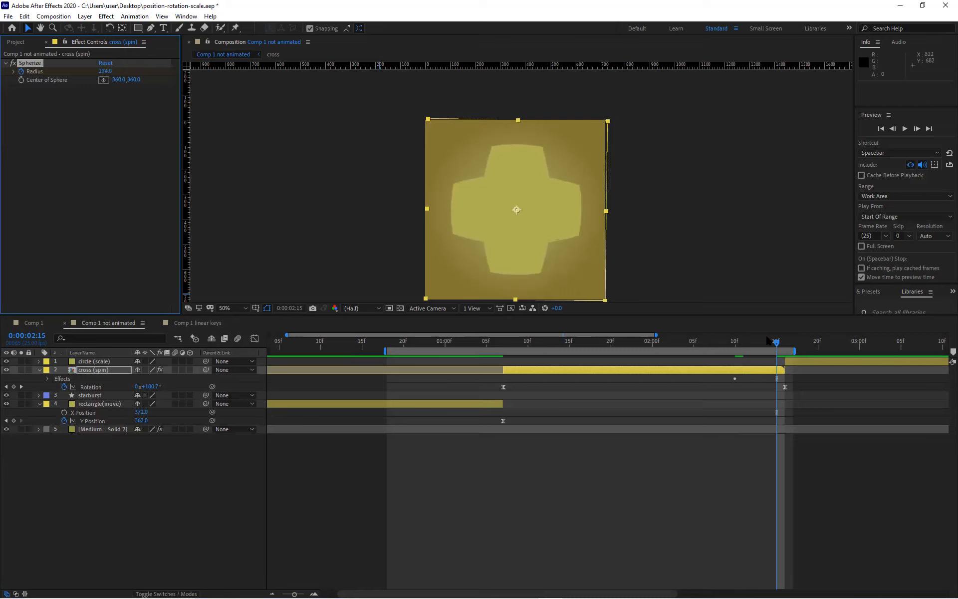
# Show the guides and compare the cross's last frame at 0:00:02:15 with the circle's first frame at 0:00:02:16.
pyautogui.moveTo(776, 347)
pyautogui.mouseDown()
pyautogui.moveTo(720, 350)
pyautogui.moveTo(787, 345)
pyautogui.moveTo(753, 345)
pyautogui.moveTo(779, 344)
pyautogui.mouseUp()
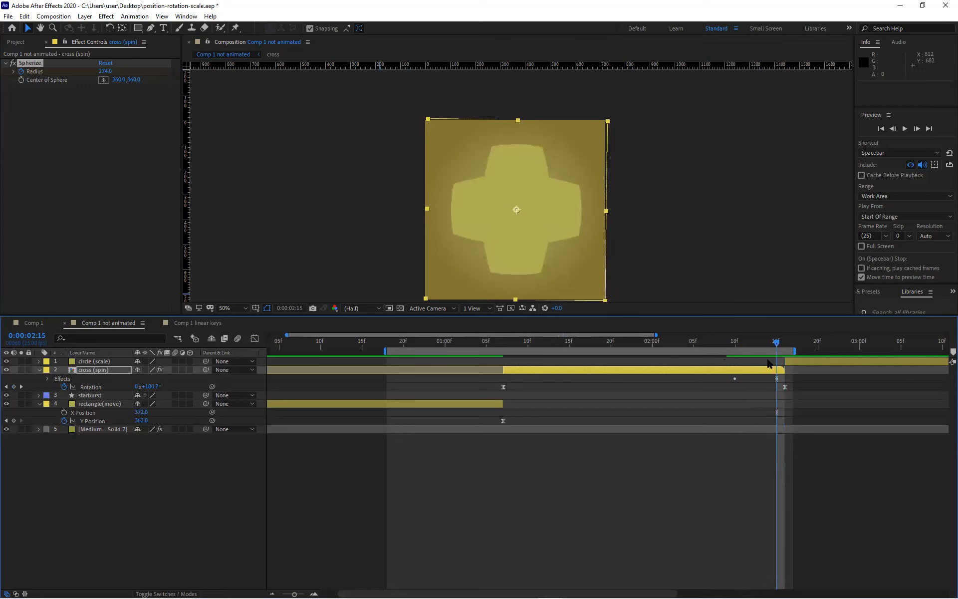
pyautogui.press('pagedown')
pyautogui.press('pageup')
pyautogui.hotkey('ctrl', ';')
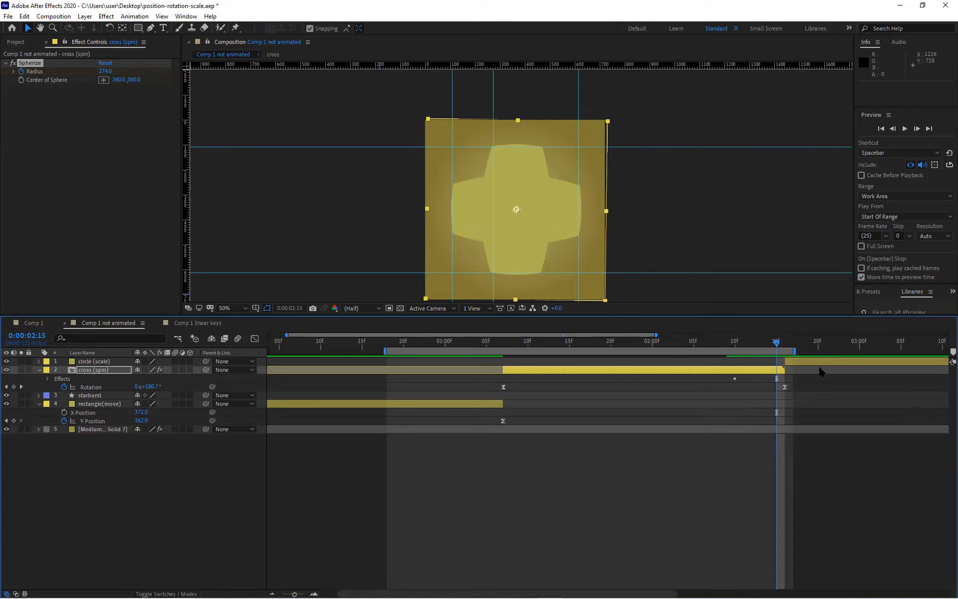
pyautogui.press('pagedown')
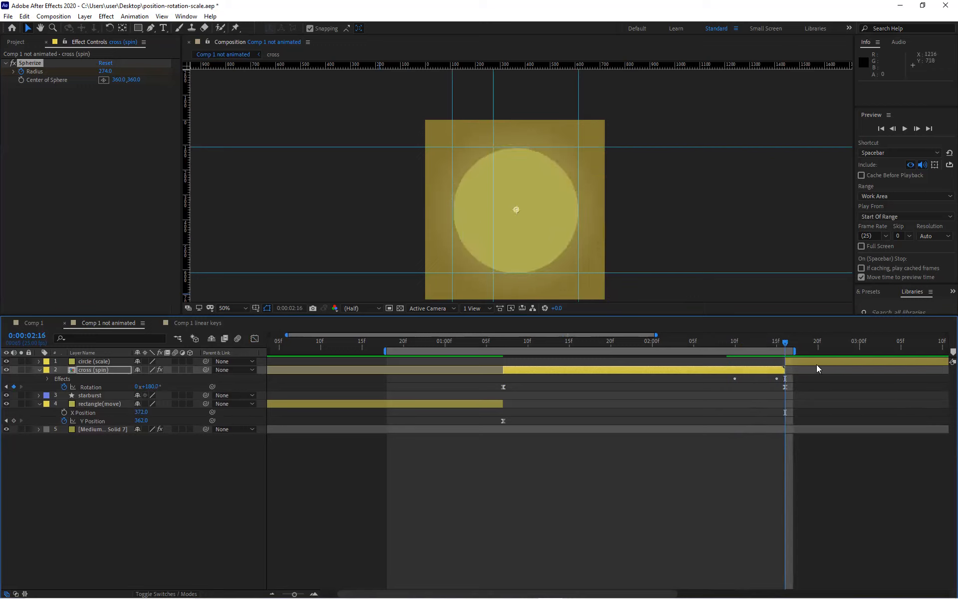
pyautogui.press('pageup')
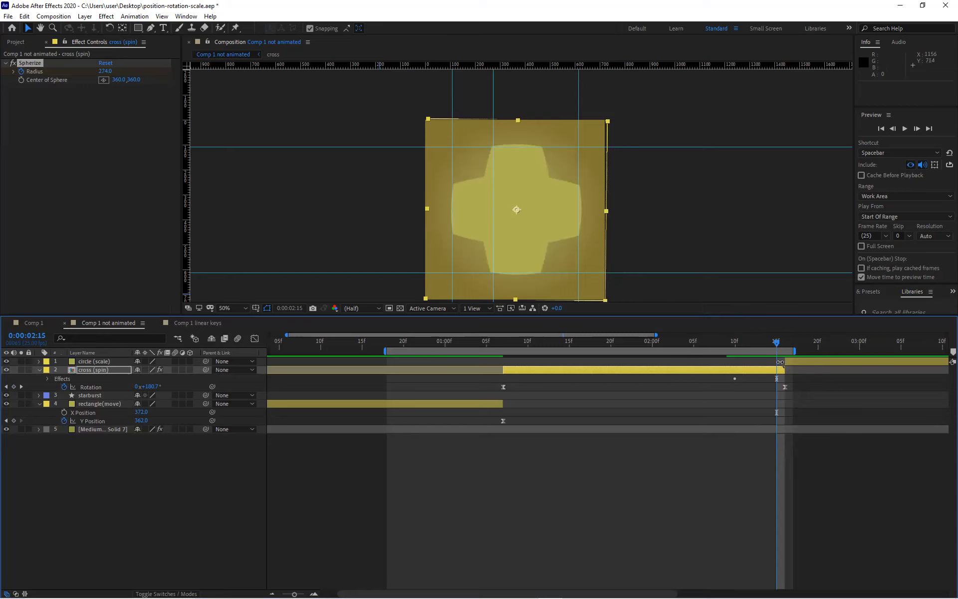
# Scale the circle to 106.1% to match the bulged cross, temporarily overlapping the layers at 0:00:02:15, and restore its start to 0:00:02:16.
pyautogui.moveTo(785, 361); pyautogui.dragTo(778, 361)
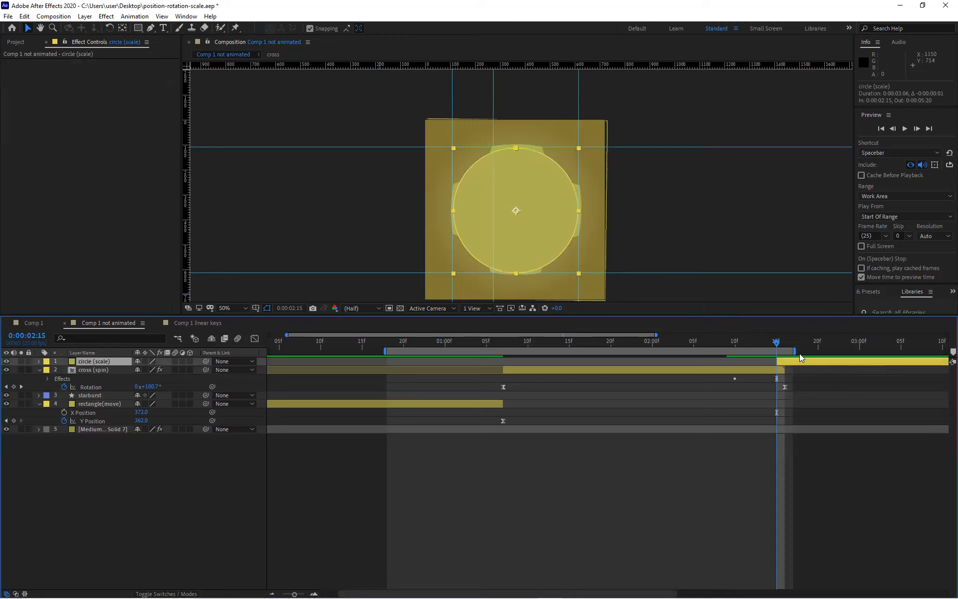
pyautogui.press('.')
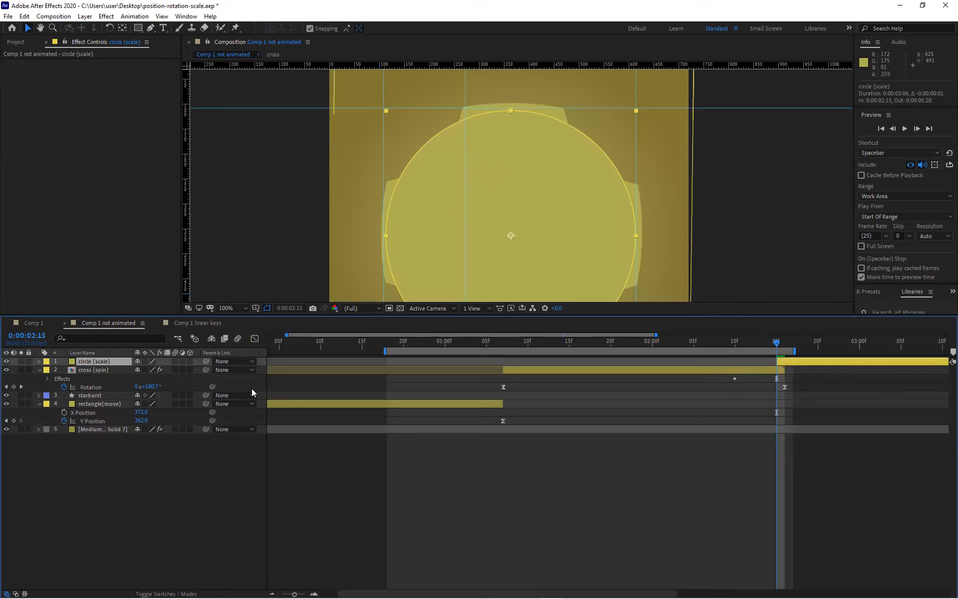
pyautogui.press('s')
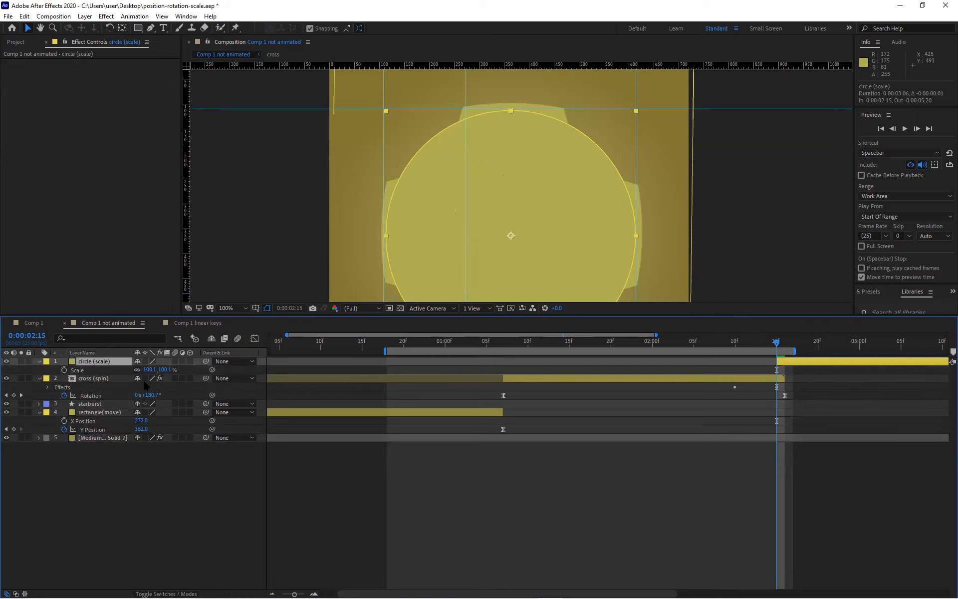
pyautogui.moveTo(145, 374); pyautogui.dragTo(147, 370)
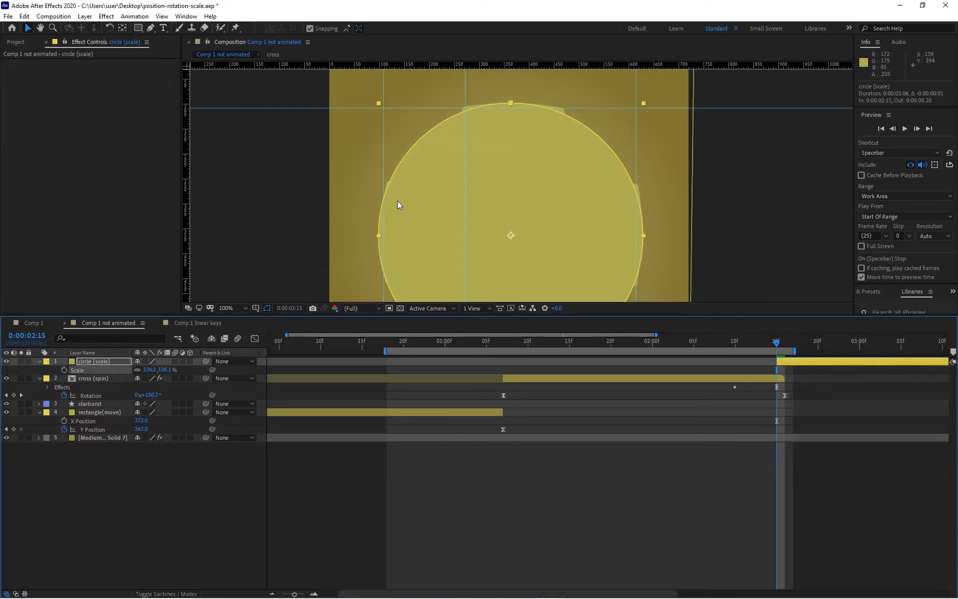
pyautogui.press(',')
pyautogui.press(',')
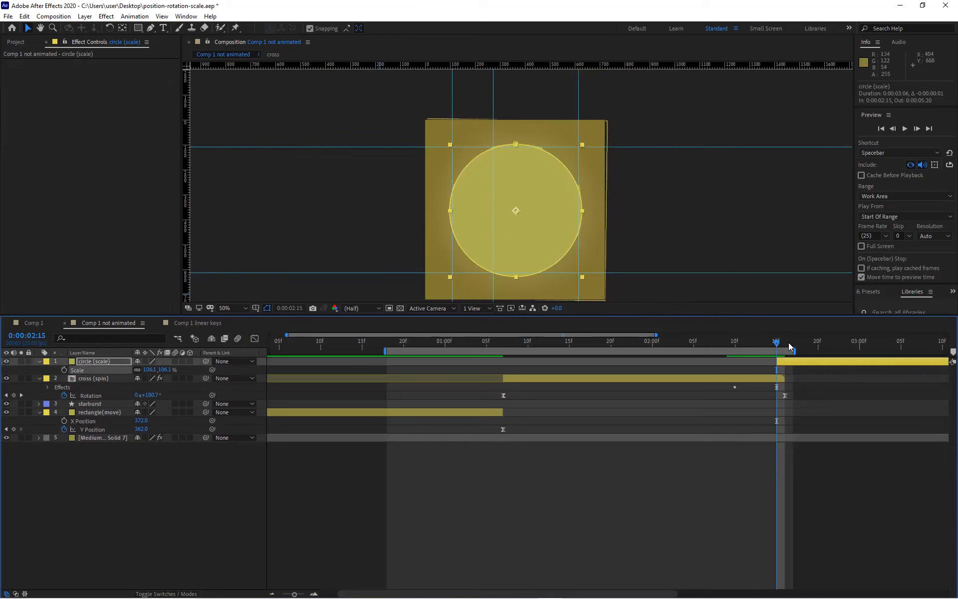
pyautogui.moveTo(777, 364); pyautogui.dragTo(783, 341)
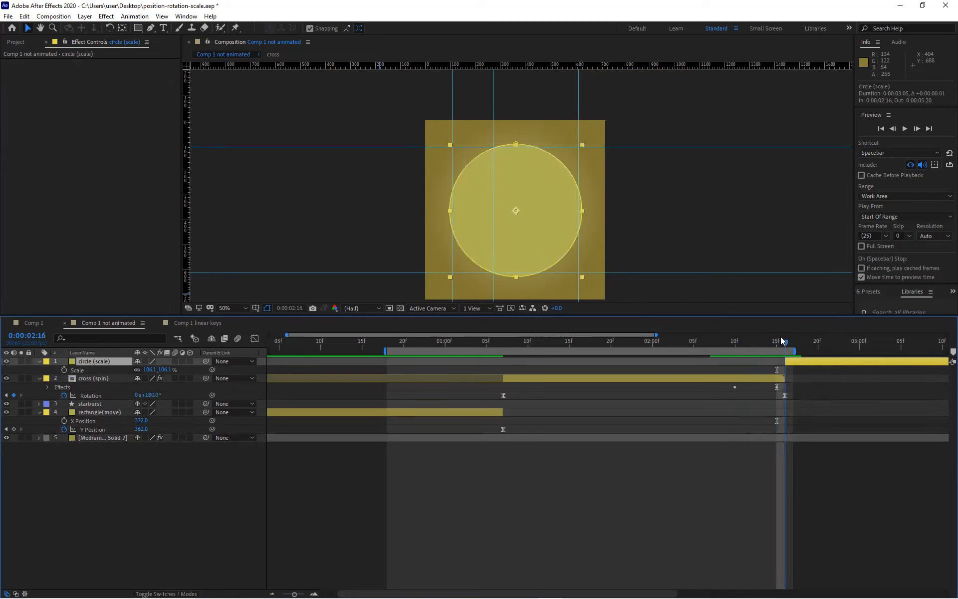
# Keyframe the circle's current Scale at 0:00:02:16 and a Scale of 0% on the layer's last frame, 0:00:05:20.
pyautogui.click(64, 370)
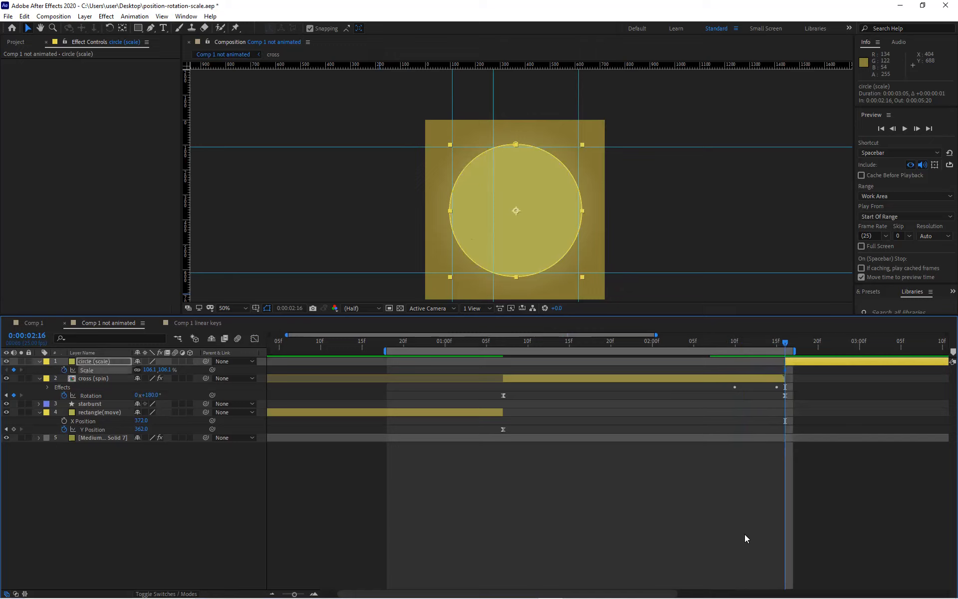
pyautogui.moveTo(785, 344); pyautogui.dragTo(912, 356)
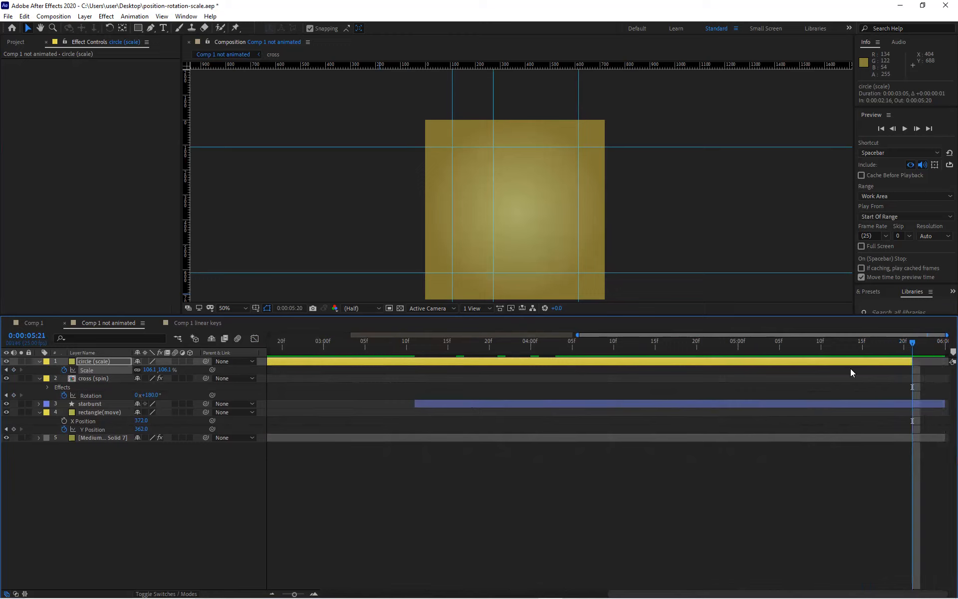
pyautogui.press('pageup')
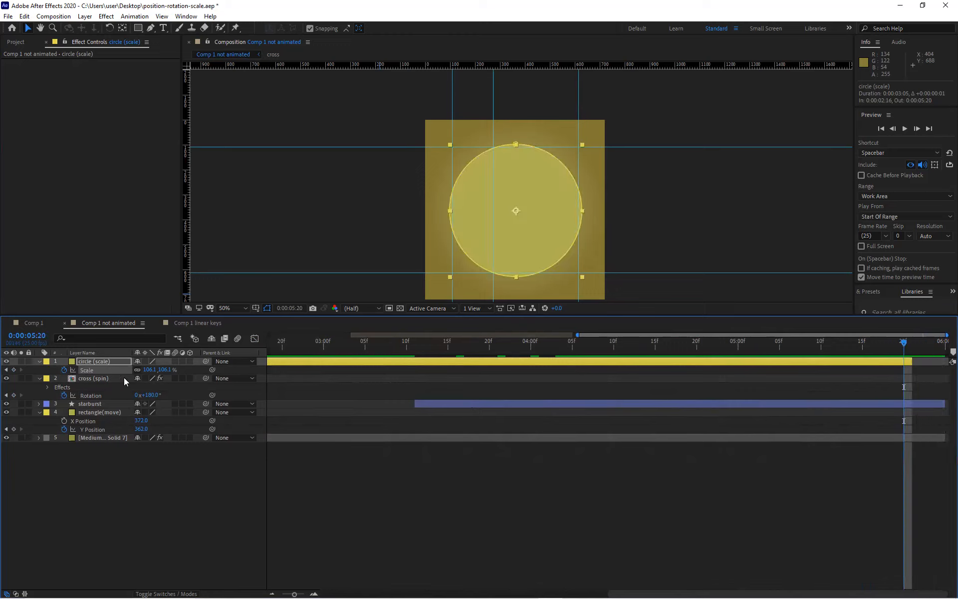
pyautogui.click(147, 370)
pyautogui.write('0')
pyautogui.press('Return')
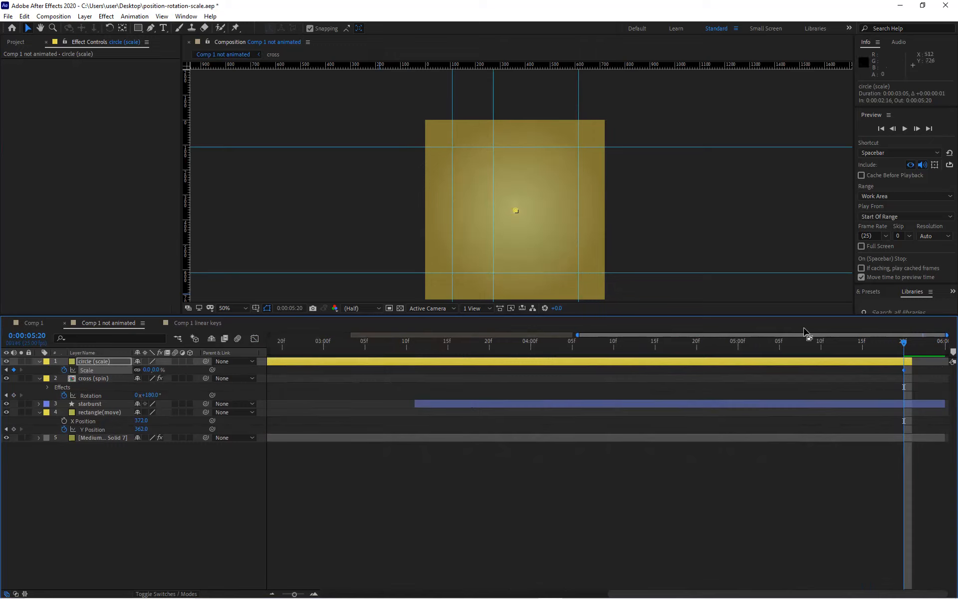
# Extend the end of the work area to 0:00:05:24 and preview the circle shrinking.
pyautogui.moveTo(902, 341); pyautogui.dragTo(393, 336)
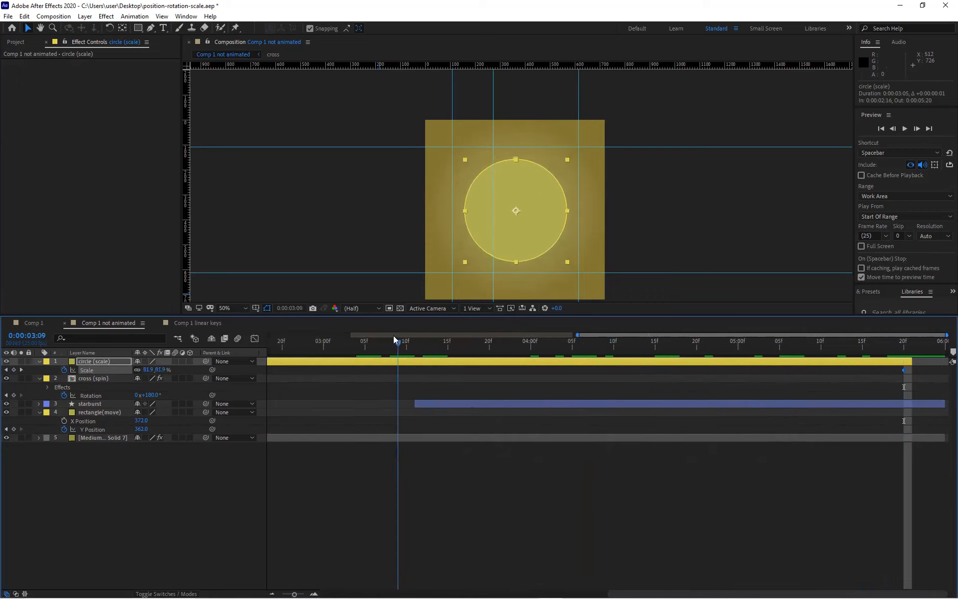
pyautogui.press('space')
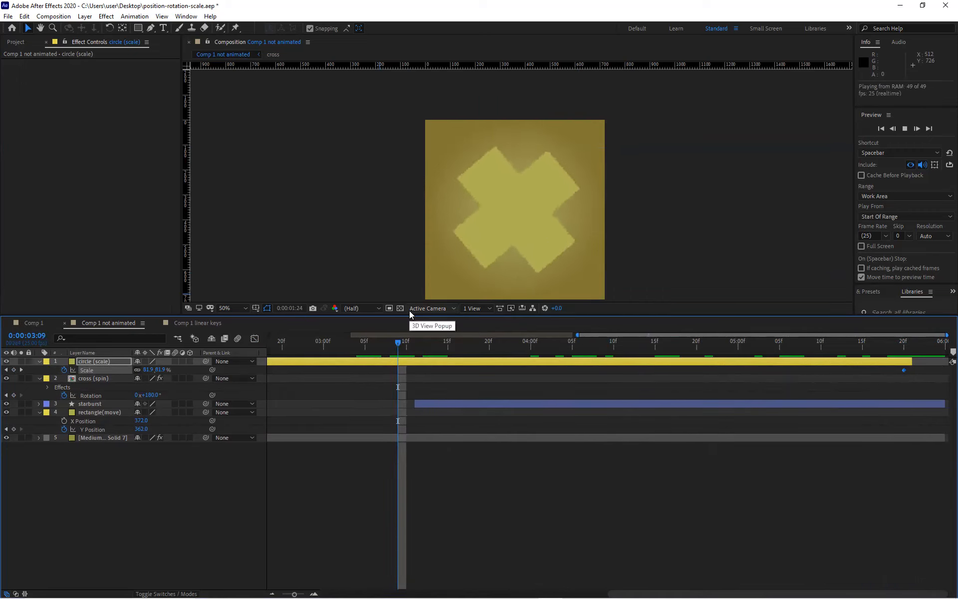
pyautogui.press('space')
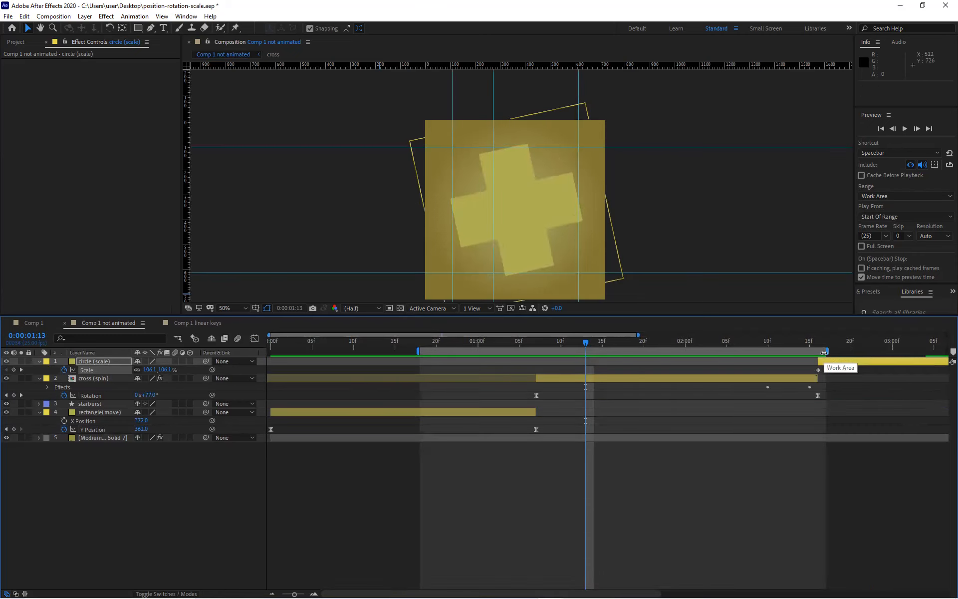
pyautogui.moveTo(829, 352); pyautogui.dragTo(946, 356)
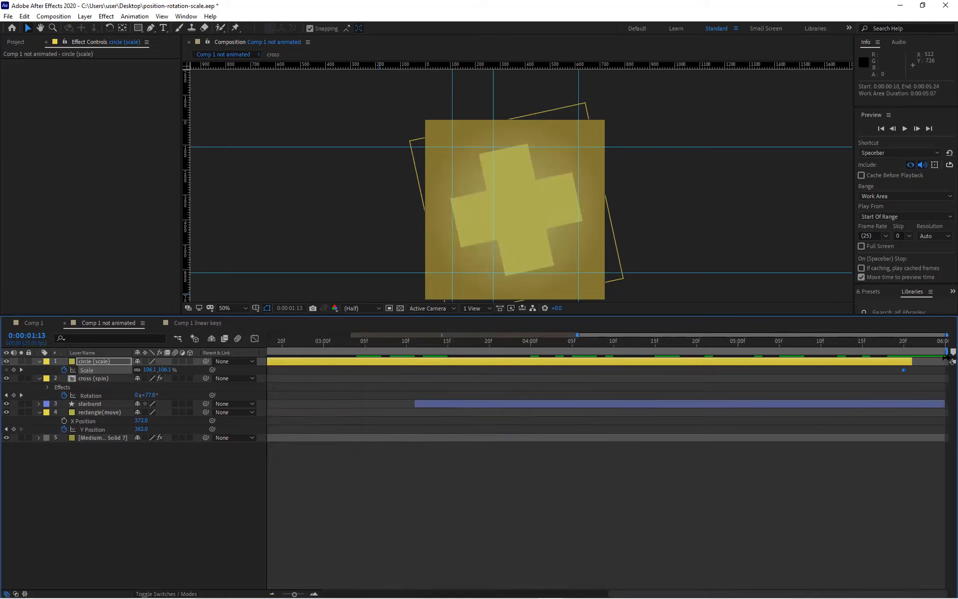
pyautogui.press('space')
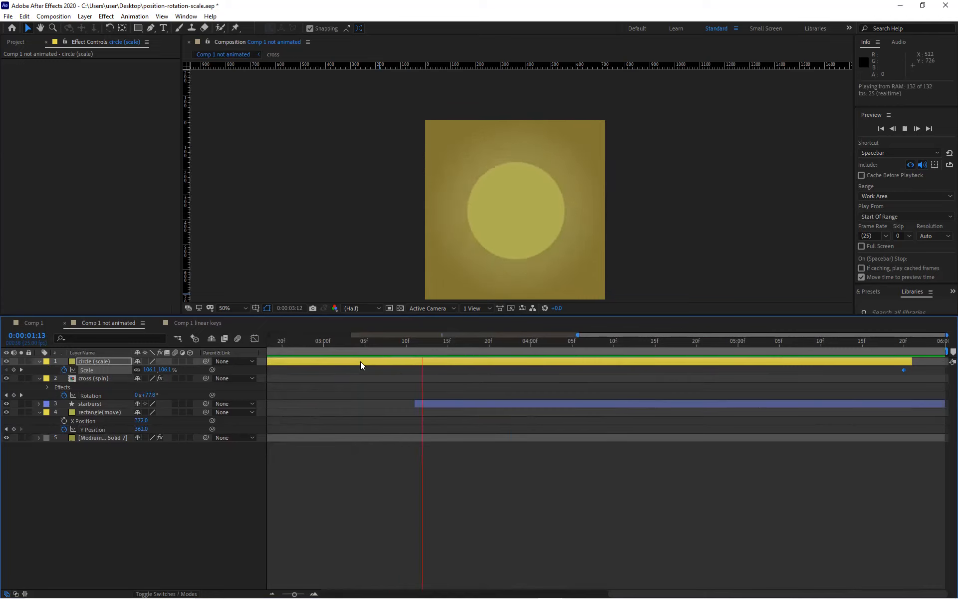
# Open the circle's Scale curve in the Graph Editor and apply Easy Ease to both of its keyframes.
pyautogui.moveTo(577, 335); pyautogui.dragTo(408, 335)
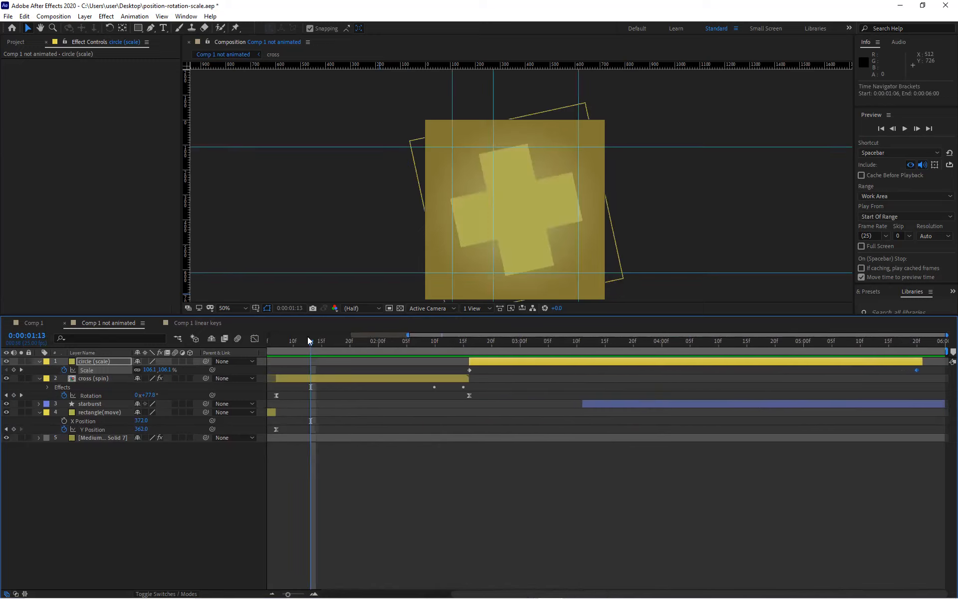
pyautogui.moveTo(314, 339); pyautogui.dragTo(470, 339)
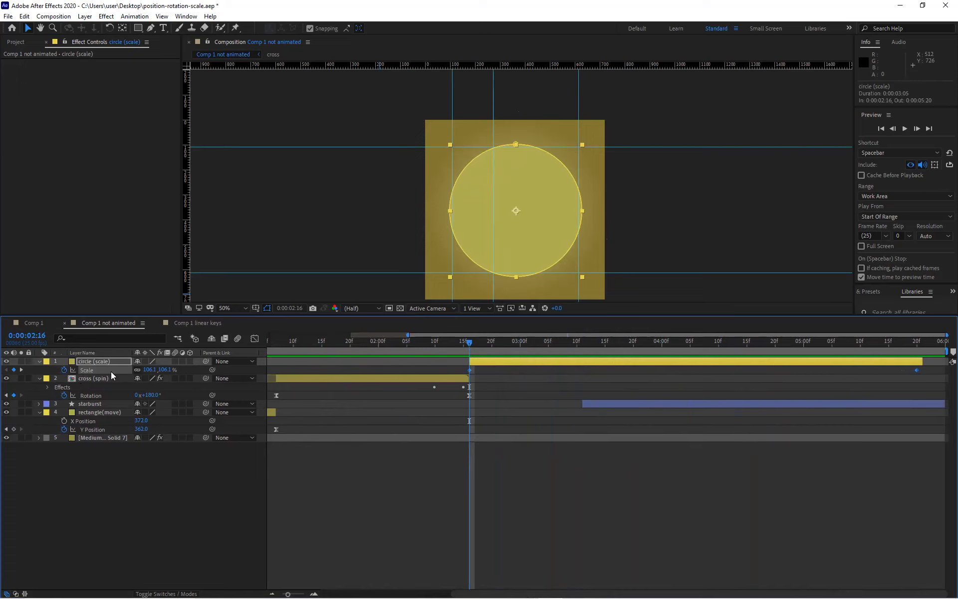
pyautogui.click(253, 339)
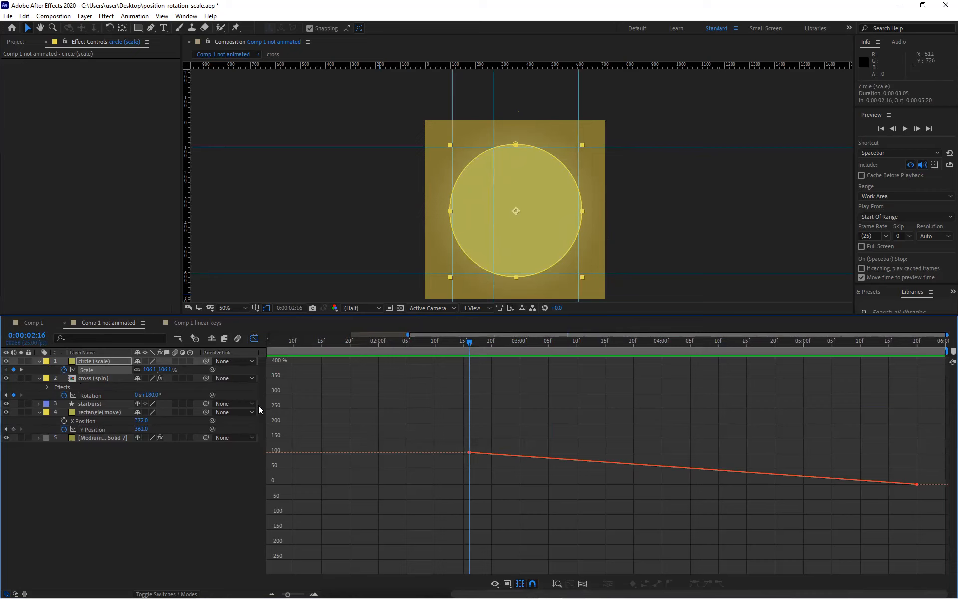
pyautogui.click(95, 372)
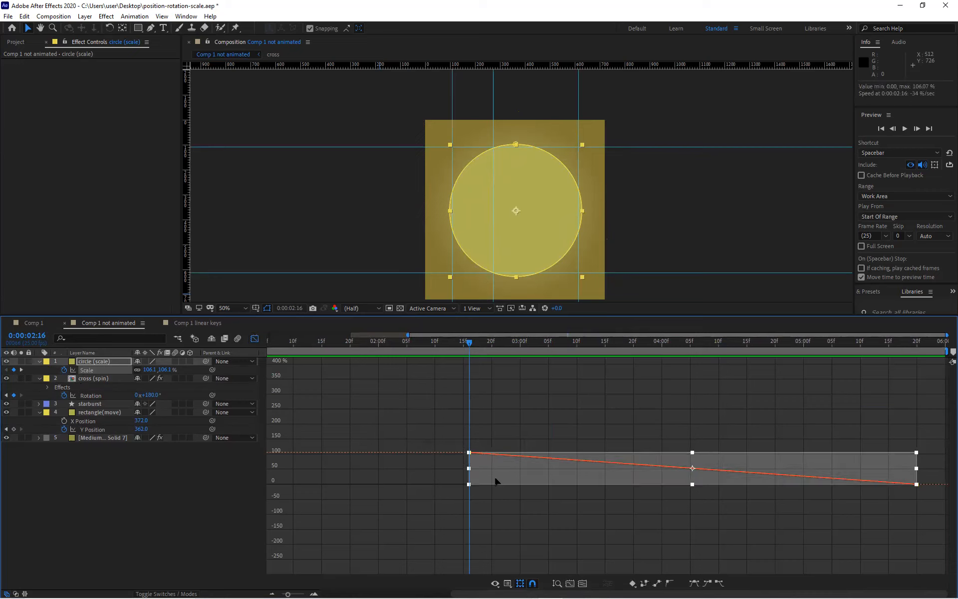
pyautogui.press('F9')
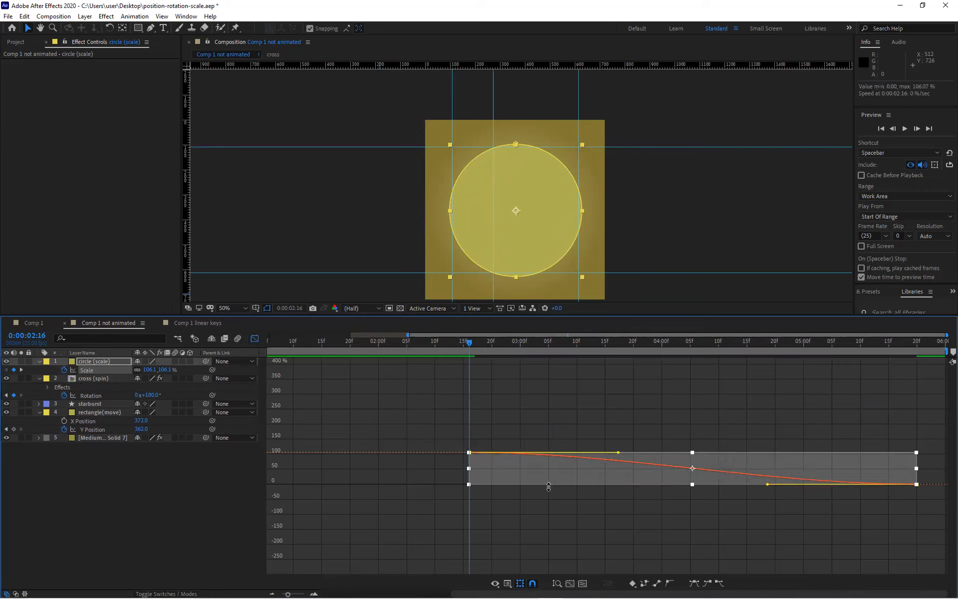
pyautogui.click(566, 496)
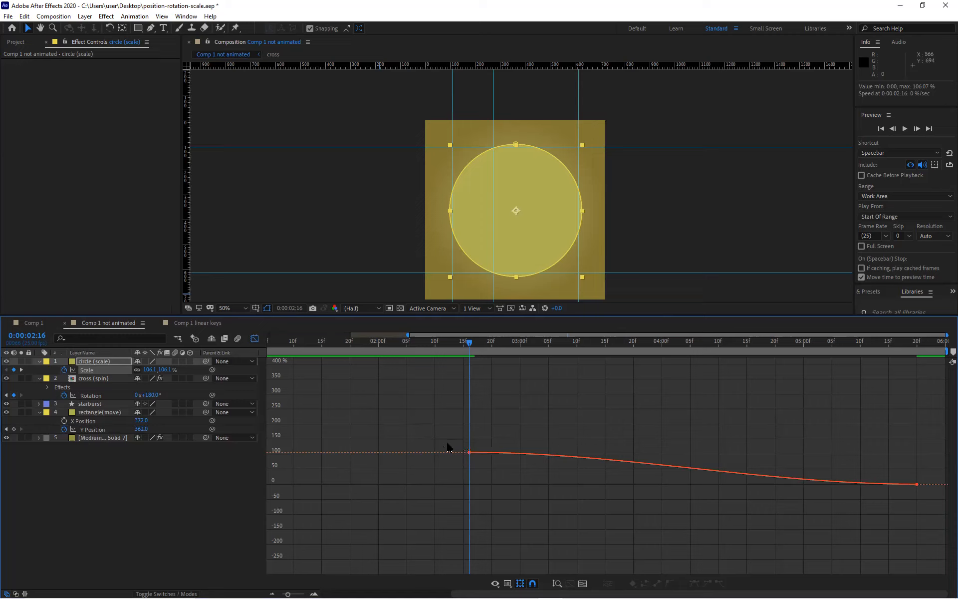
# Pull the Scale curve's first handle steeply up and its last handle steeply down, so the circle overshoots at both ends.
pyautogui.moveTo(483, 469); pyautogui.dragTo(481, 467)
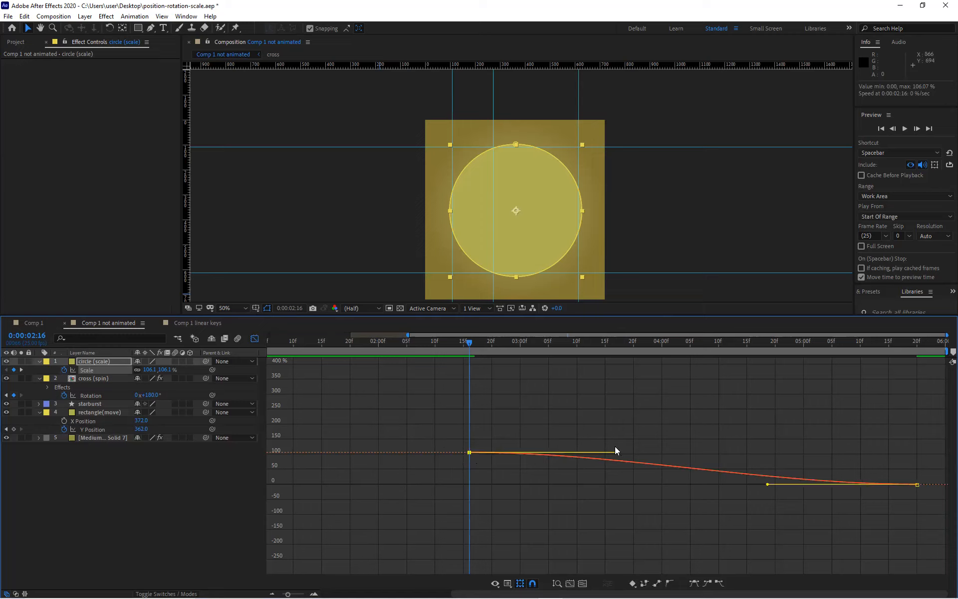
pyautogui.moveTo(619, 453); pyautogui.dragTo(470, 426)
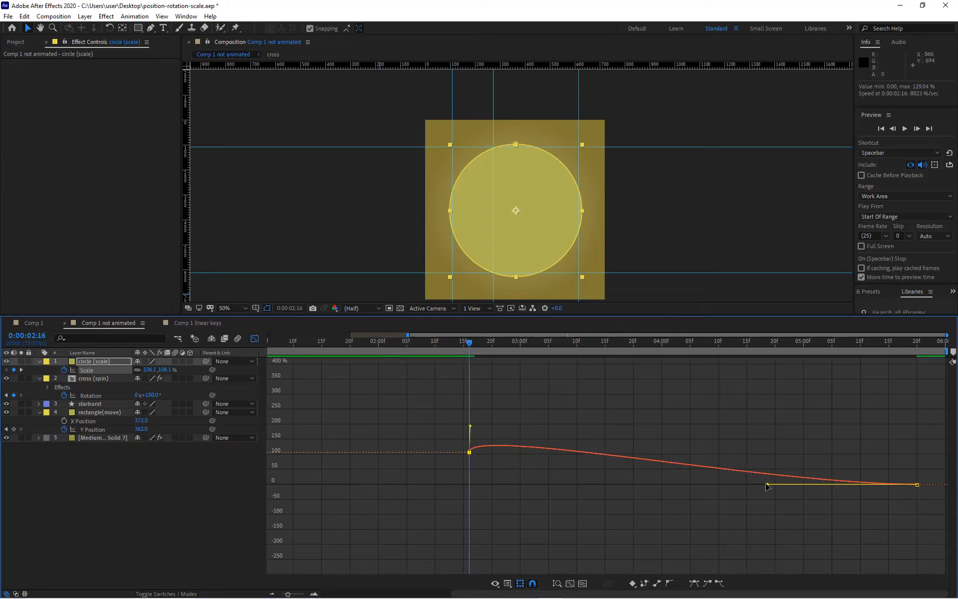
pyautogui.moveTo(767, 484); pyautogui.dragTo(922, 508)
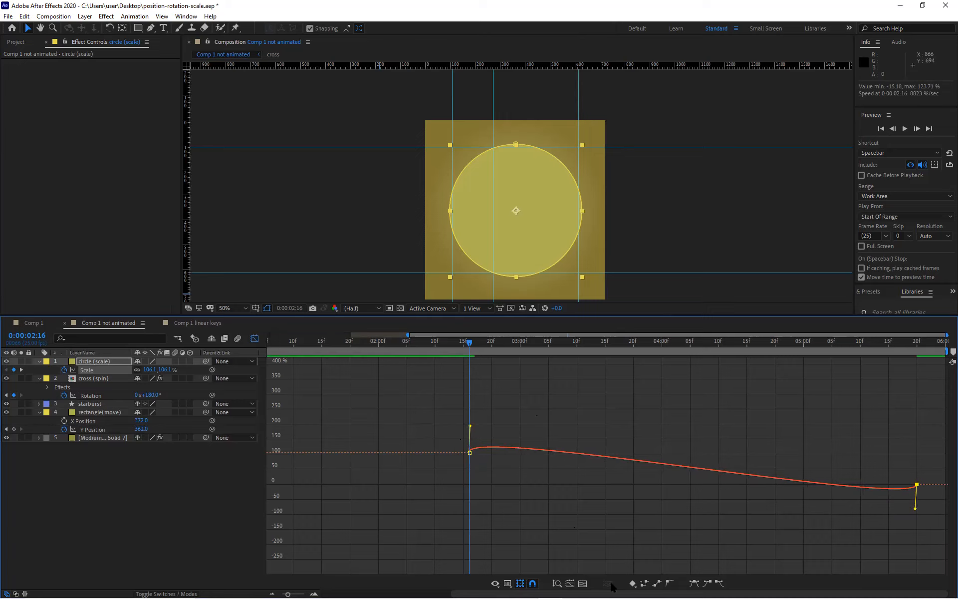
pyautogui.click(582, 583)
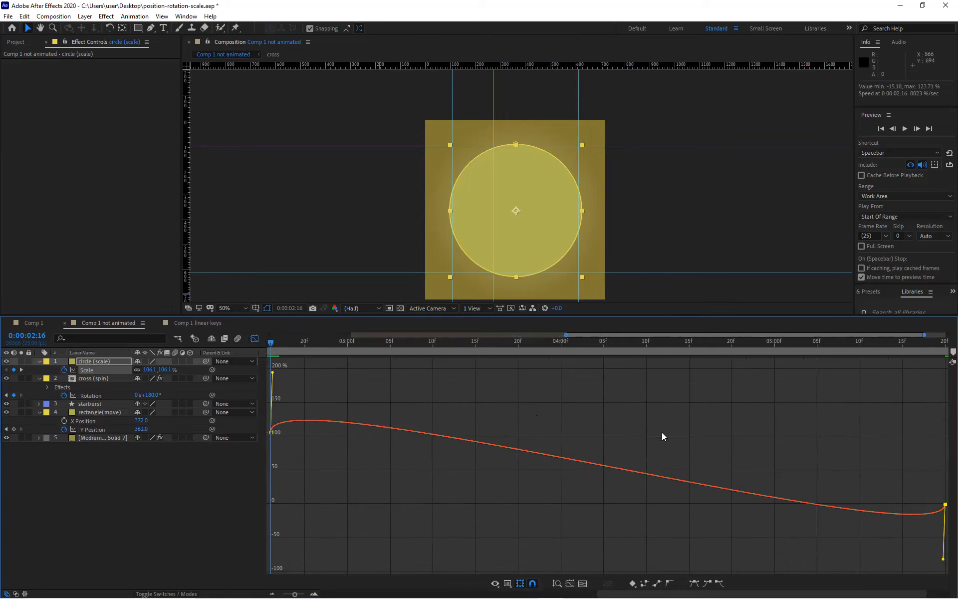
pyautogui.moveTo(273, 372); pyautogui.dragTo(272, 368)
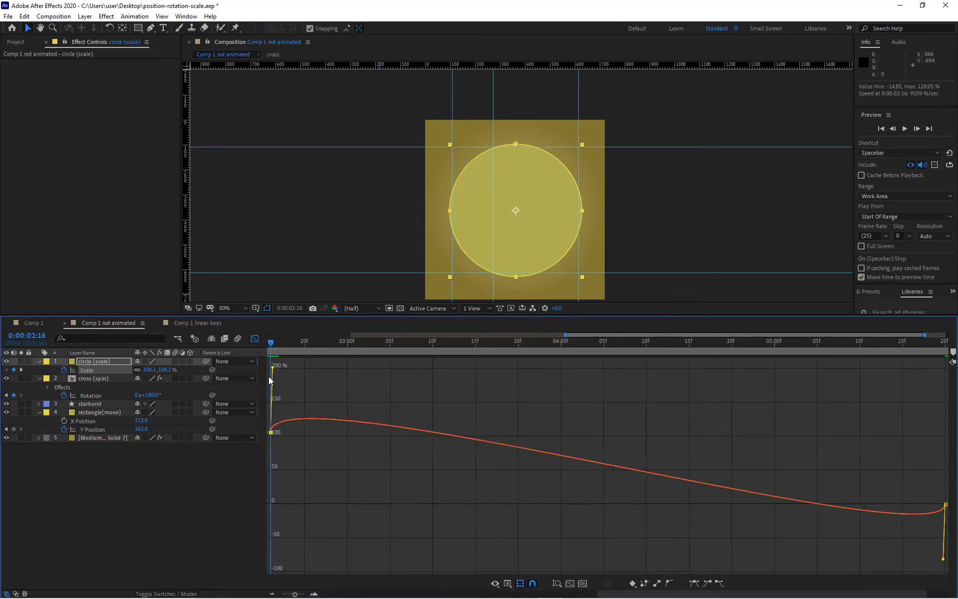
# Move the start of the work area to 0:00:02:10 and preview the circle's eased scaling.
pyautogui.moveTo(295, 594); pyautogui.dragTo(233, 584)
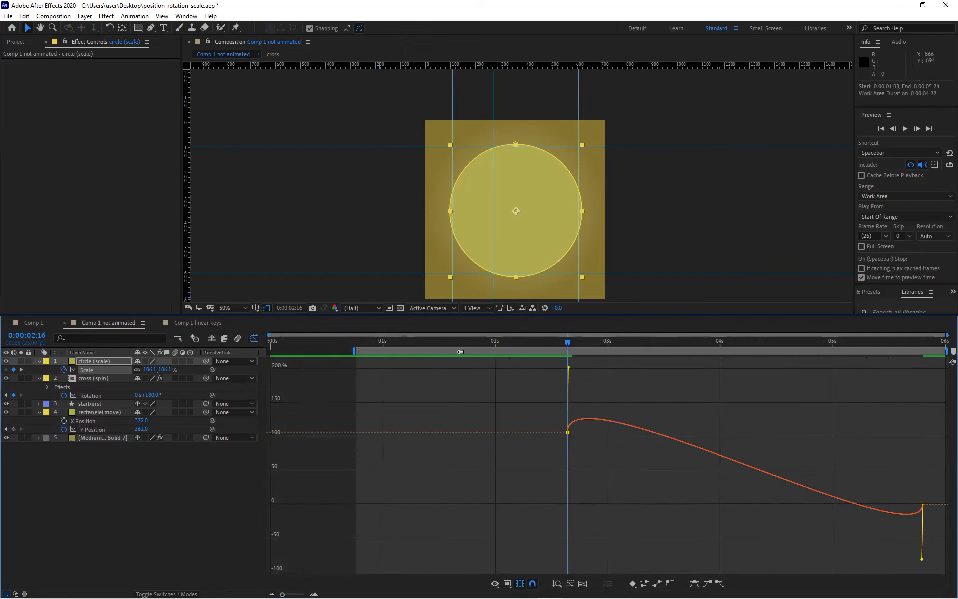
pyautogui.moveTo(350, 352); pyautogui.dragTo(534, 362)
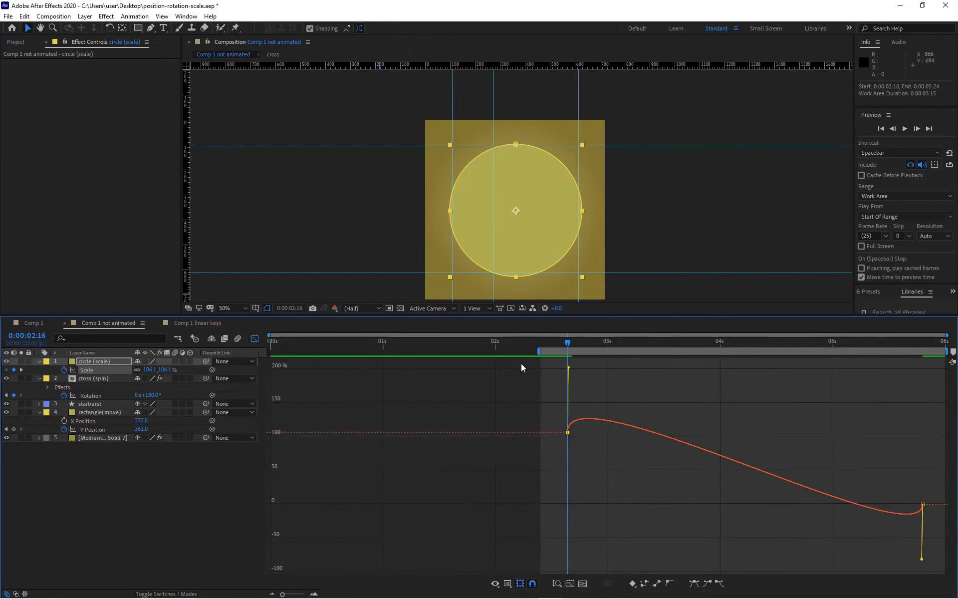
pyautogui.press('space')
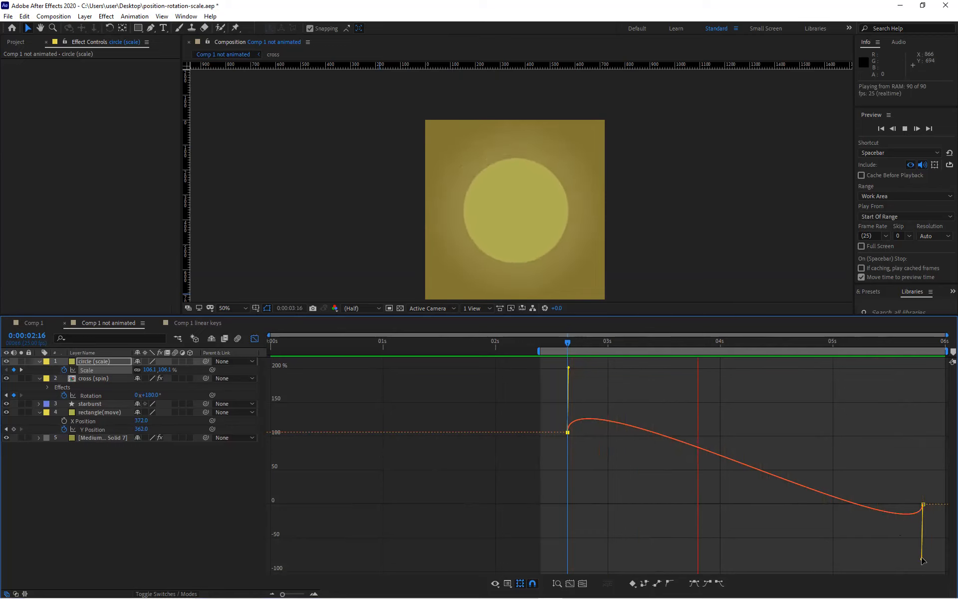
# Shorten the Scale curve's ending handle and lengthen its starting handle for a stronger initial overshoot, replaying the preview.
pyautogui.moveTo(922, 558); pyautogui.dragTo(937, 548)
pyautogui.press('space')
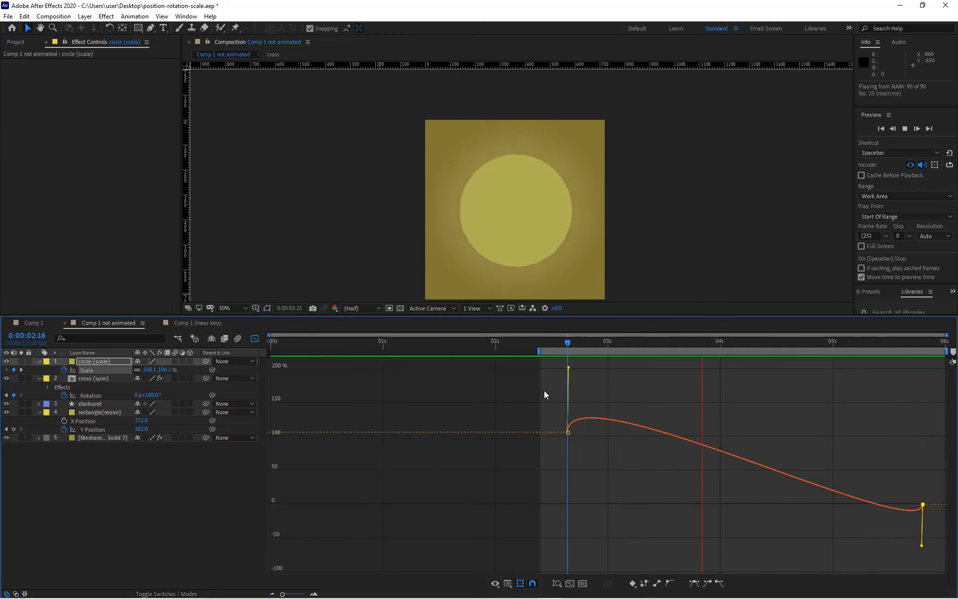
pyautogui.moveTo(568, 368); pyautogui.dragTo(567, 353)
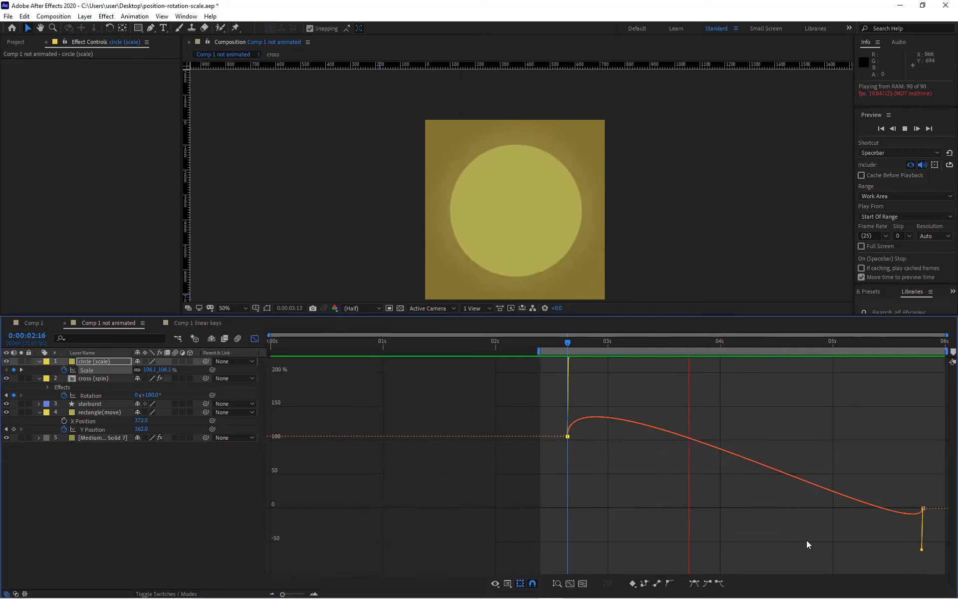
# Lengthen the Scale curve's ending handle downward, then extend the work area back to 0:00:00:00 and return to the layer bar view.
pyautogui.moveTo(921, 550); pyautogui.dragTo(922, 559)
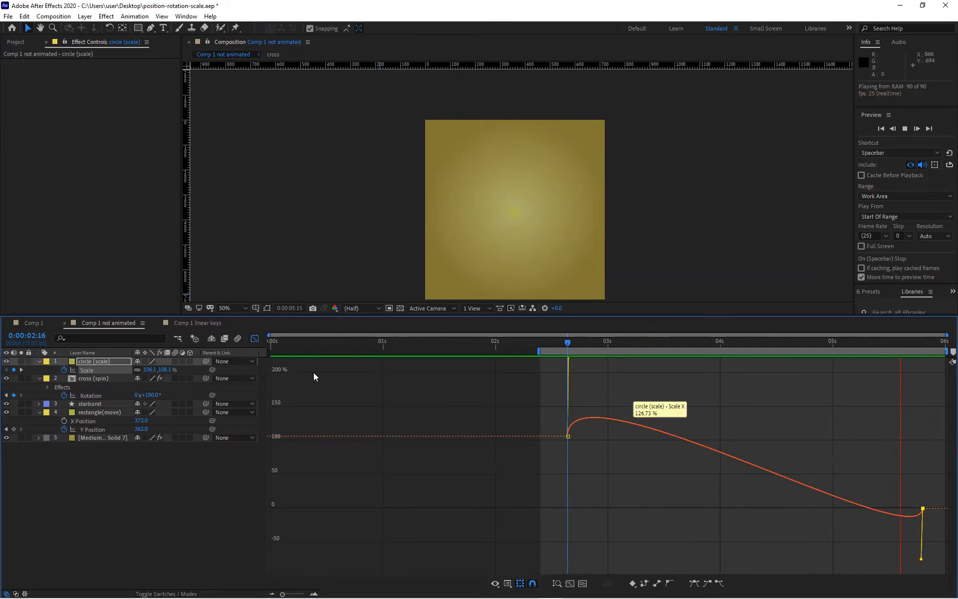
pyautogui.moveTo(567, 342); pyautogui.dragTo(2, 327)
pyautogui.hotkey('ctrl', 's')
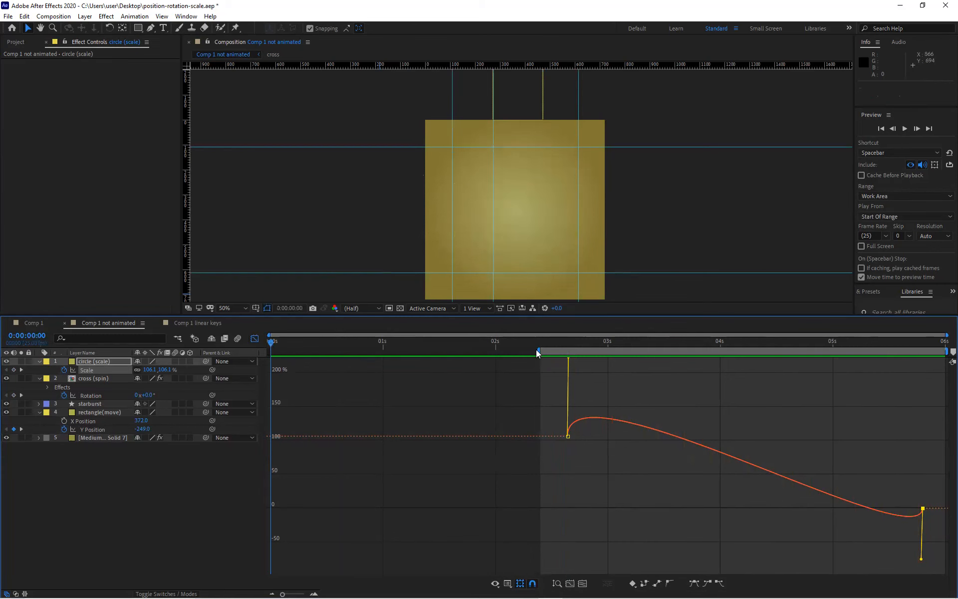
pyautogui.moveTo(537, 351); pyautogui.dragTo(270, 350)
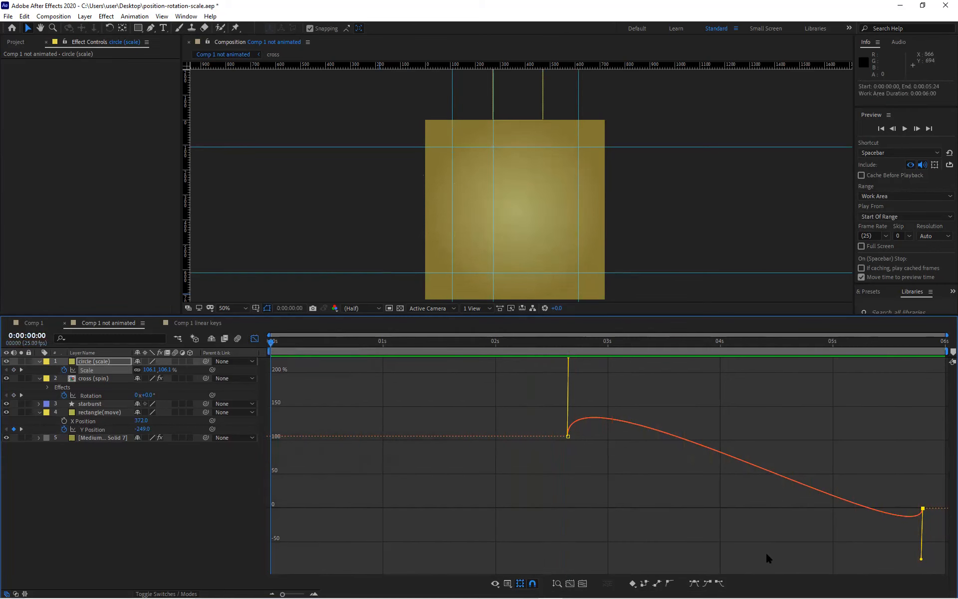
pyautogui.click(255, 339)
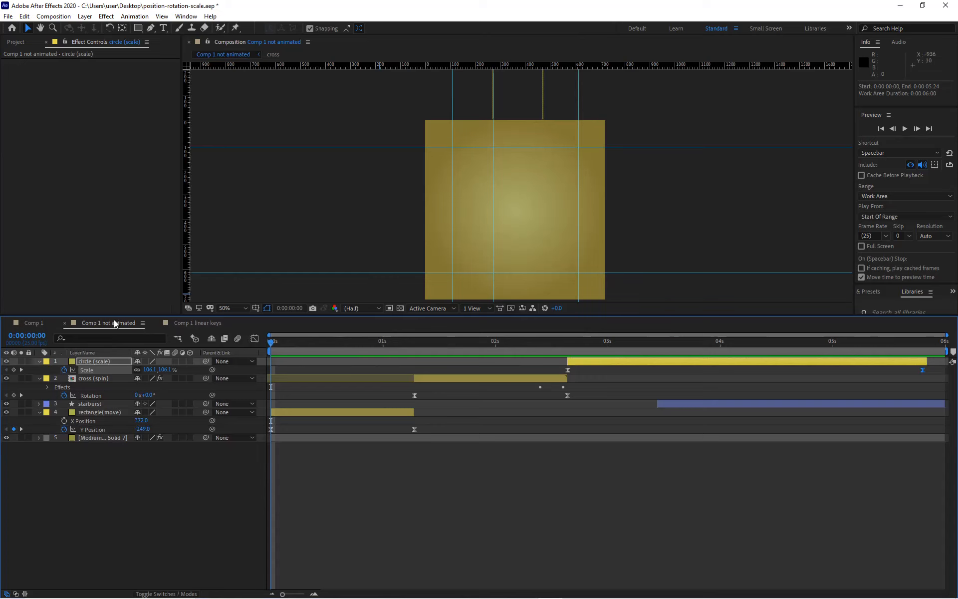
# Preview the finished animation in Comp 1 for reference, then return to Comp 1 not animated.
pyautogui.click(32, 323)
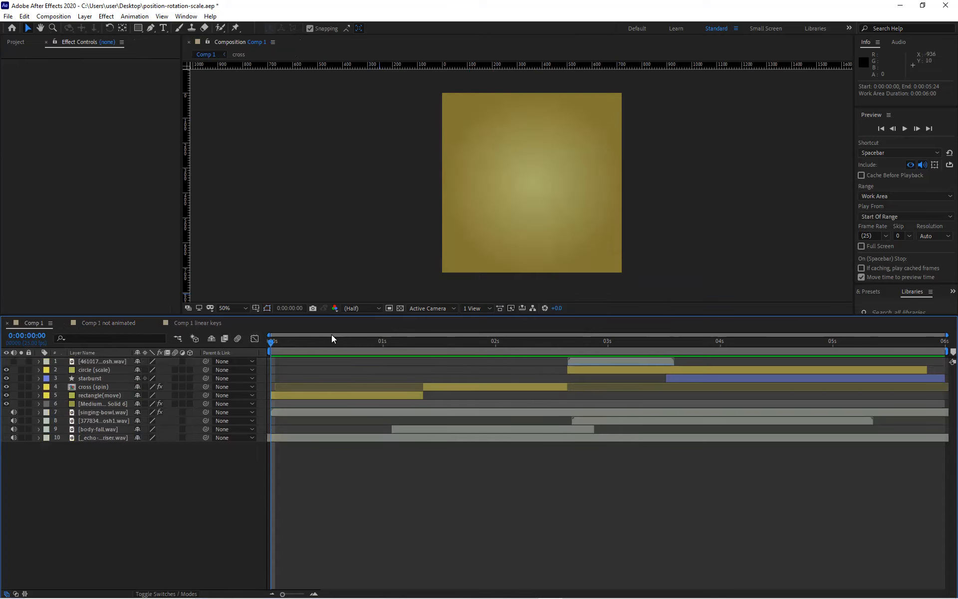
pyautogui.moveTo(332, 344); pyautogui.dragTo(635, 344)
pyautogui.press('space')
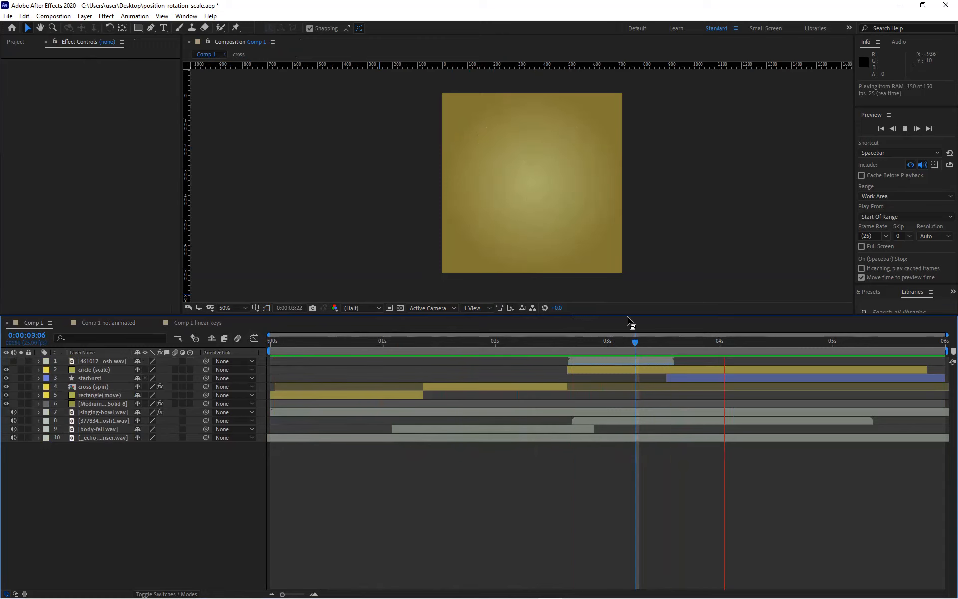
pyautogui.click(626, 341)
pyautogui.press('Home')
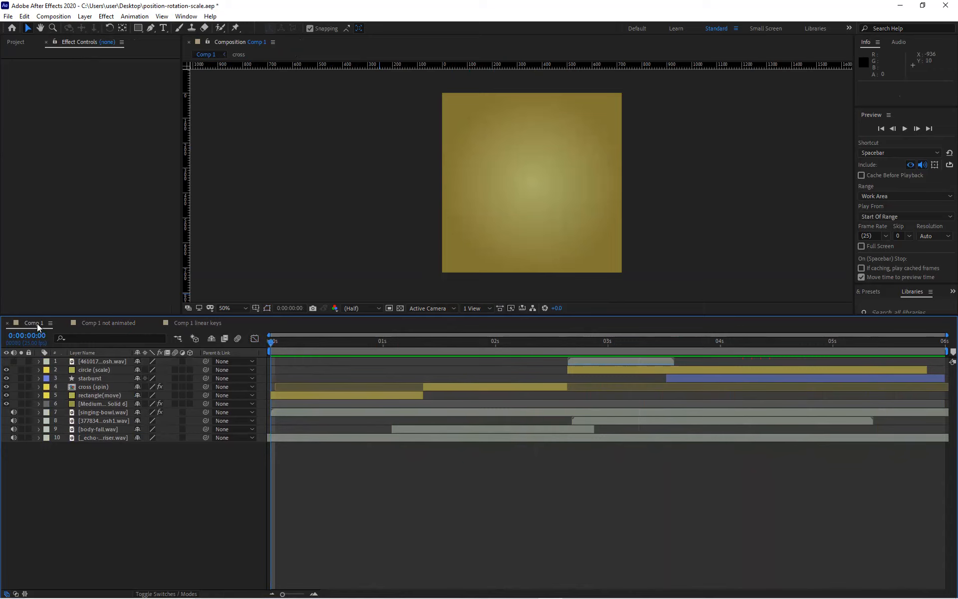
pyautogui.moveTo(632, 343); pyautogui.dragTo(69, 347)
pyautogui.click(127, 322)
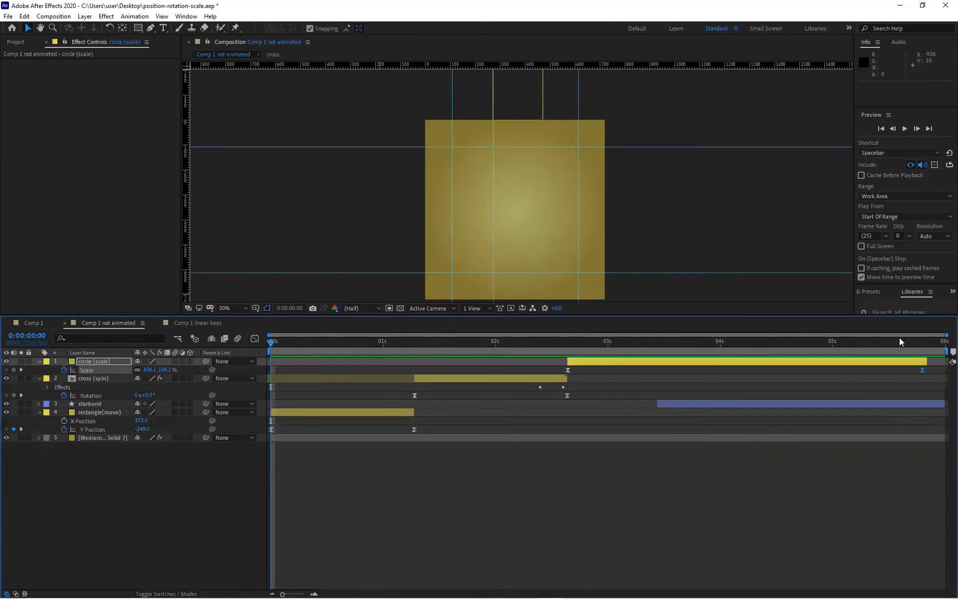
# Collapse the properties of the circle, cross and rectangle layers and delete the existing starburst layer.
pyautogui.moveTo(943, 343); pyautogui.dragTo(823, 334)
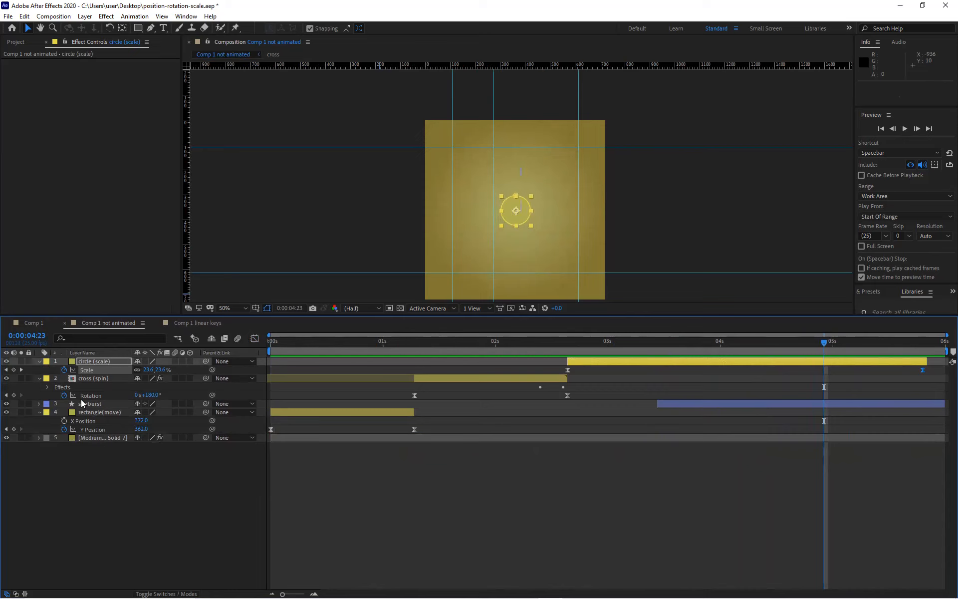
pyautogui.click(95, 411)
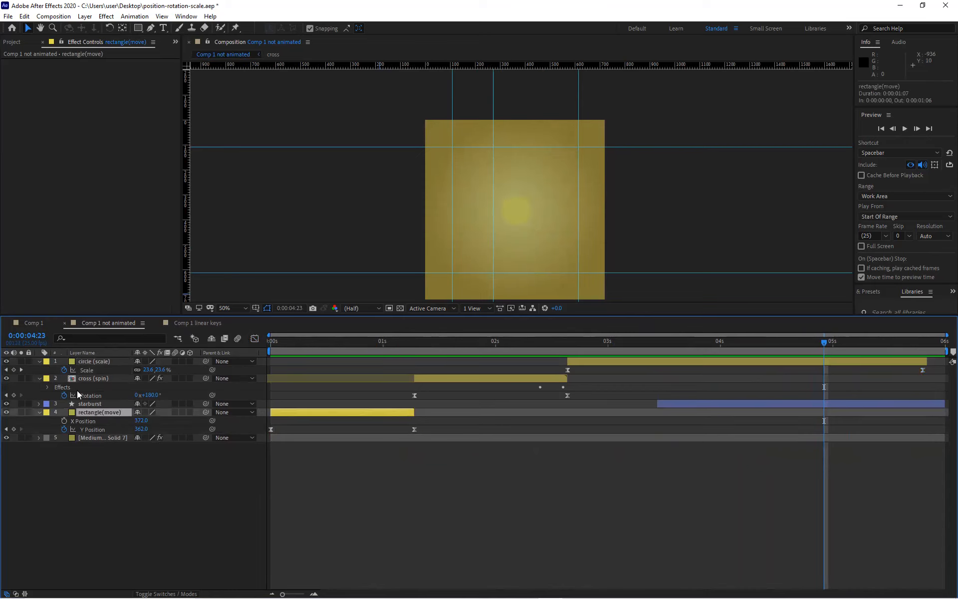
pyautogui.click(40, 378)
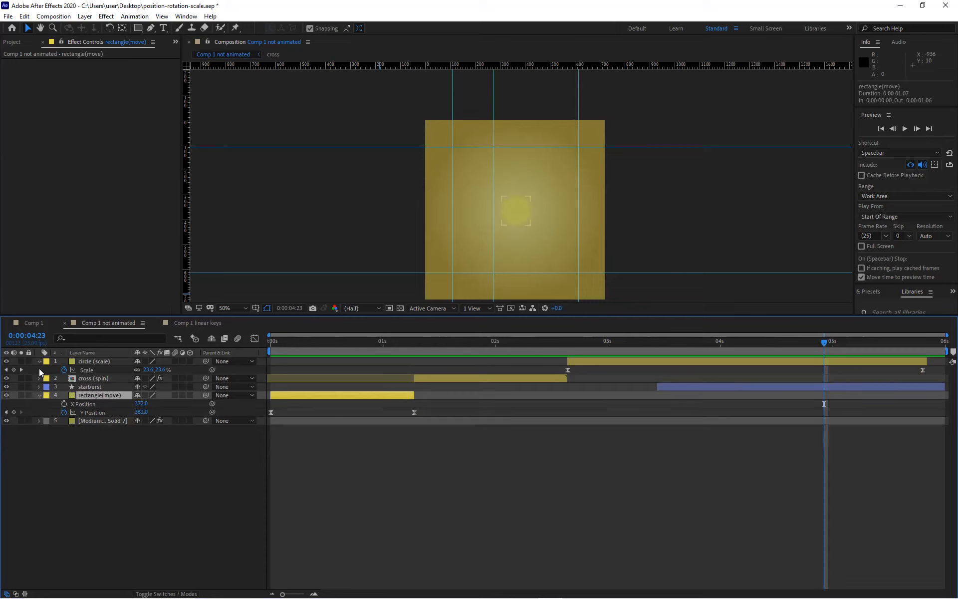
pyautogui.click(40, 362)
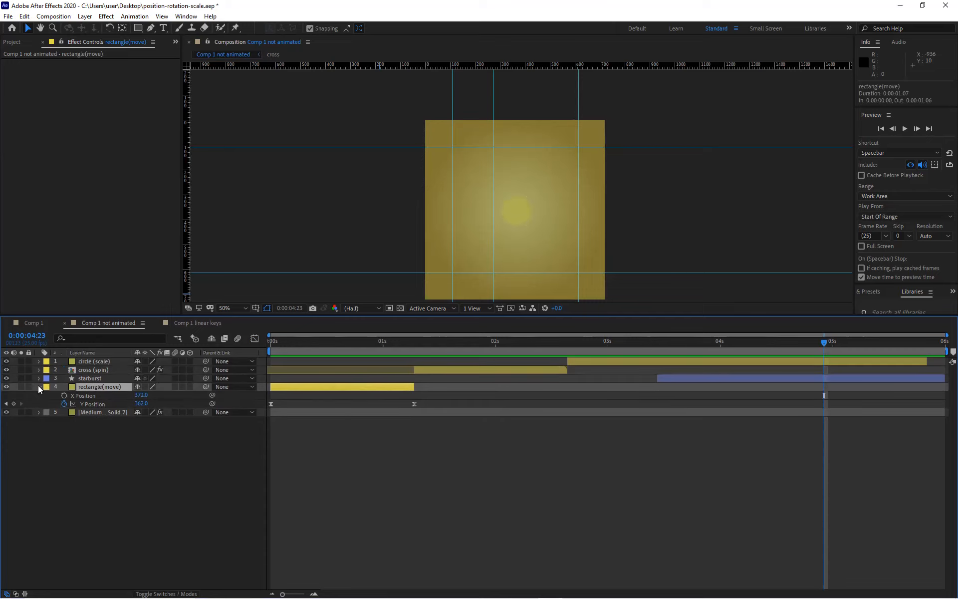
pyautogui.click(39, 387)
pyautogui.click(93, 379)
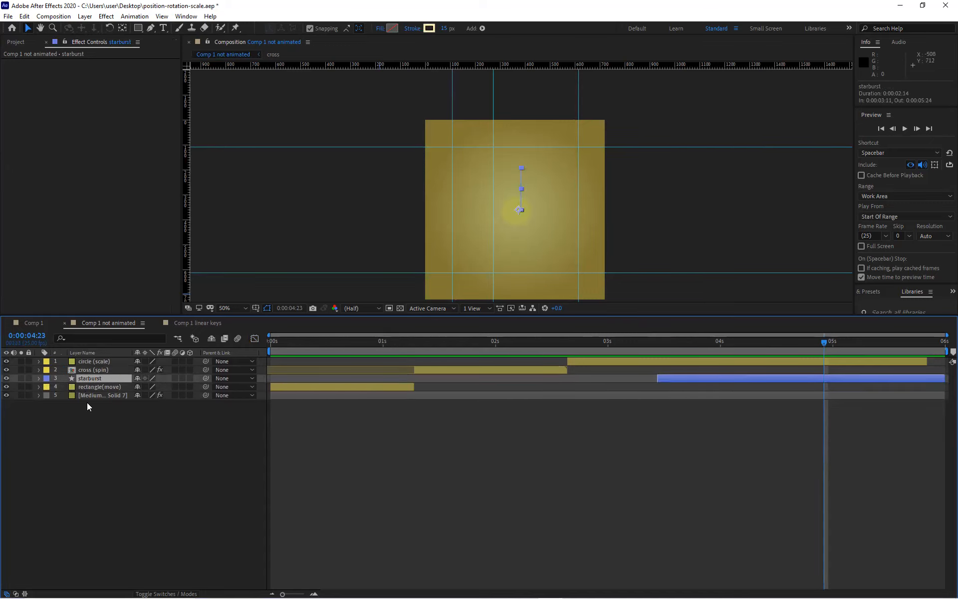
pyautogui.press('Delete')
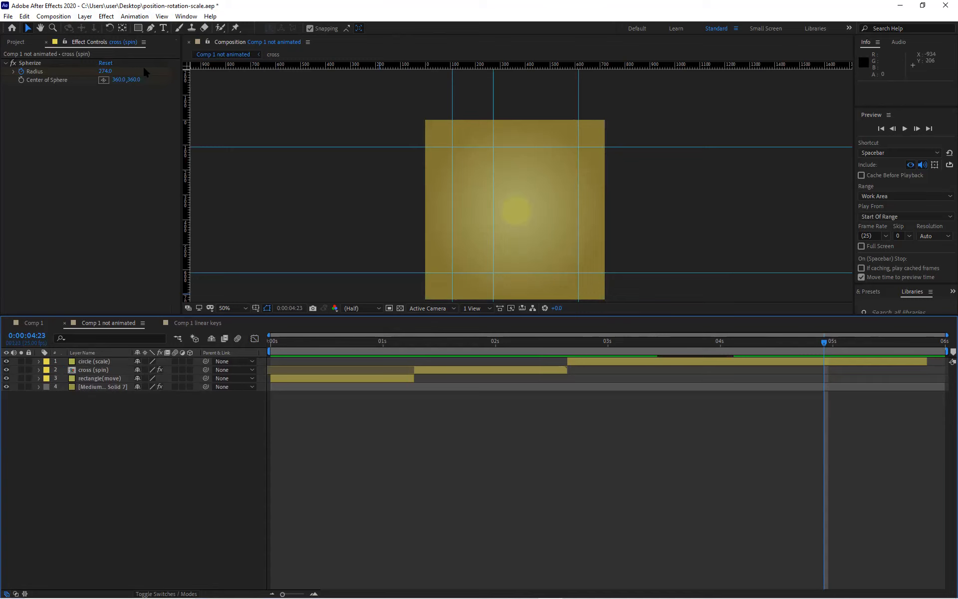
# Go to 0:00:05:11, where the circle is very small, and add a new shape layer.
pyautogui.scroll(2, 520, 215)
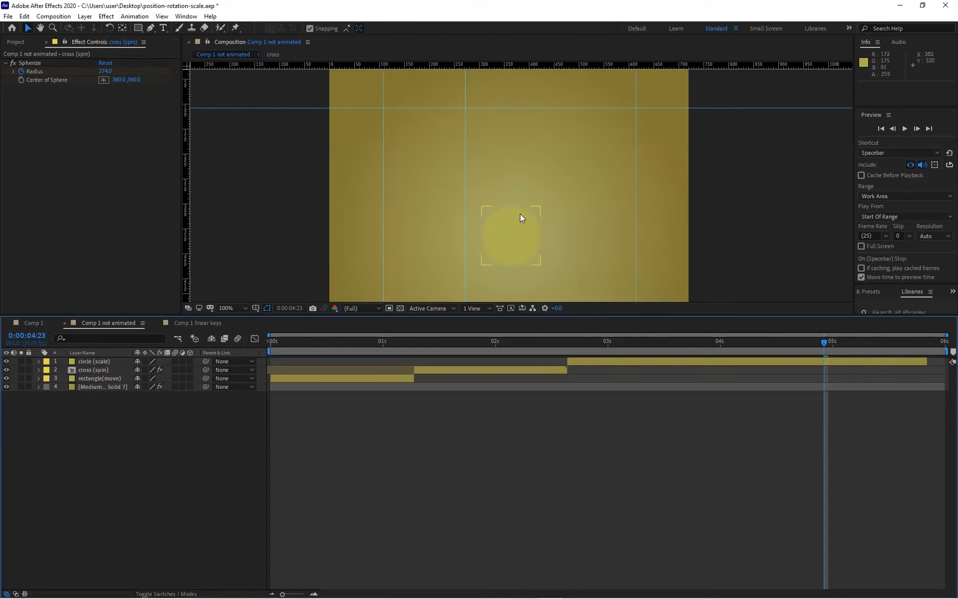
pyautogui.moveTo(824, 344); pyautogui.dragTo(882, 342)
pyautogui.scroll(-2, 473, 188)
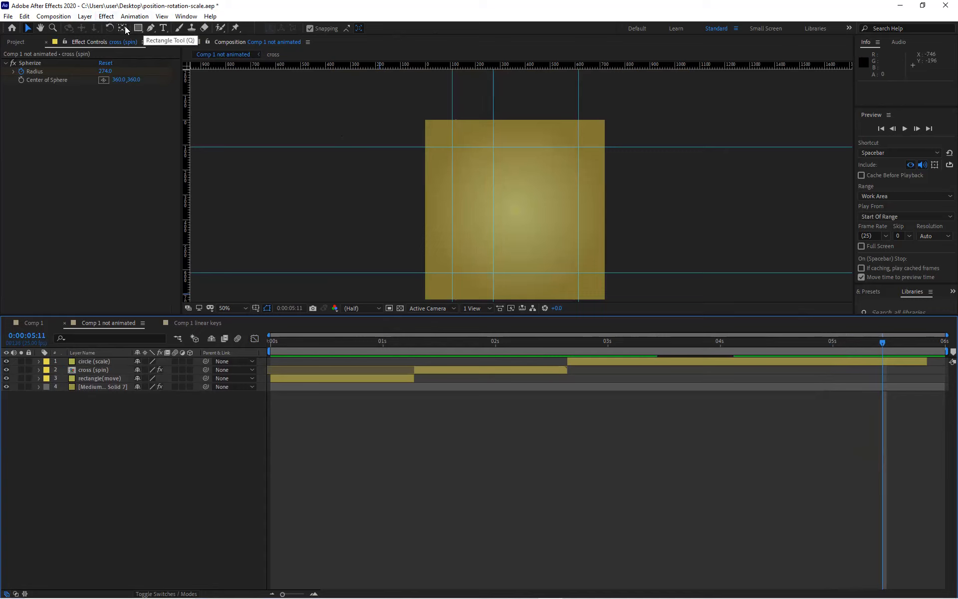
pyautogui.click(85, 16)
pyautogui.moveTo(110, 30)
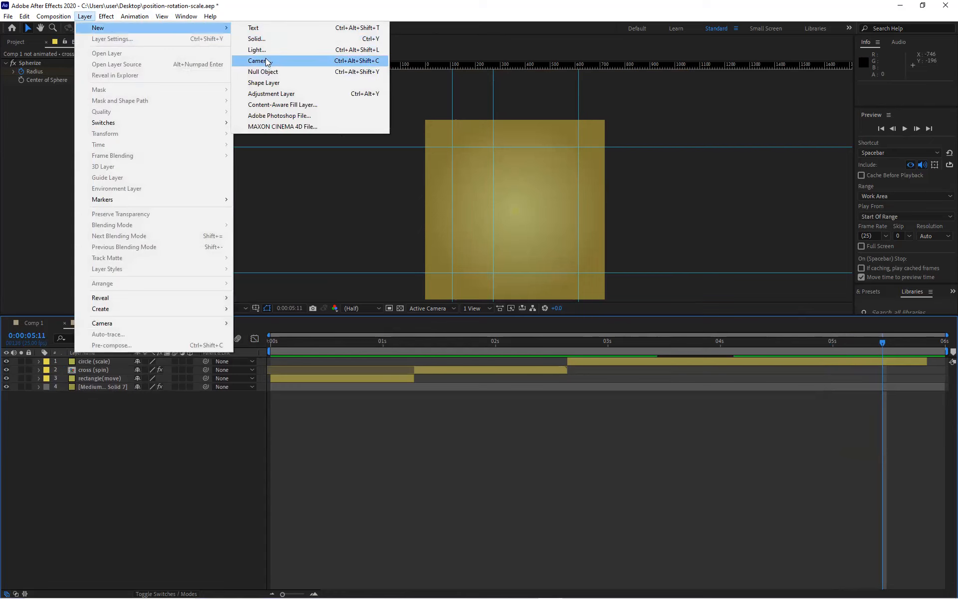
pyautogui.click(265, 82)
# Move the new shape layer's anchor point onto the center of the small circle with the Pan Behind tool.
pyautogui.scroll(4, 548, 226)
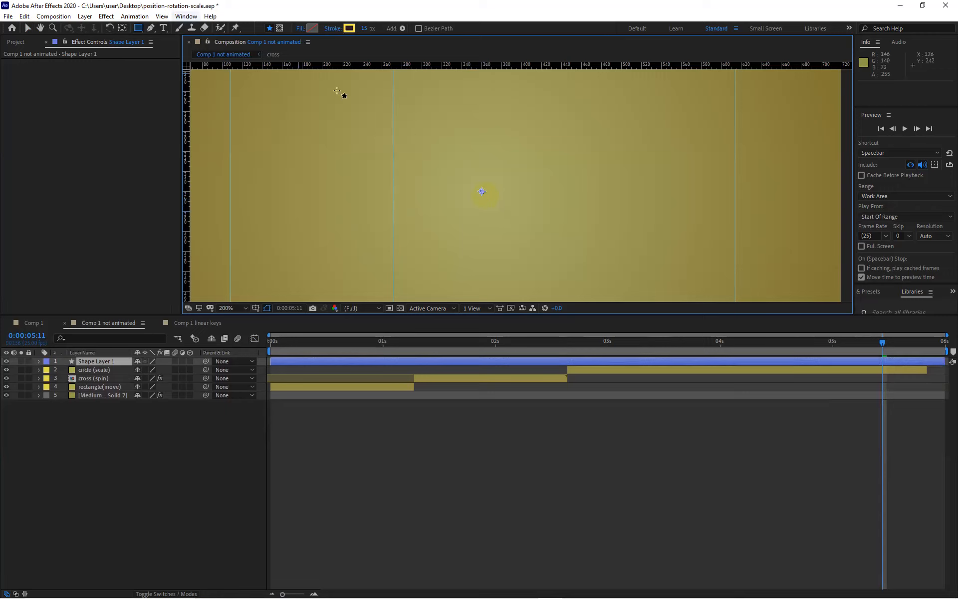
pyautogui.click(122, 28)
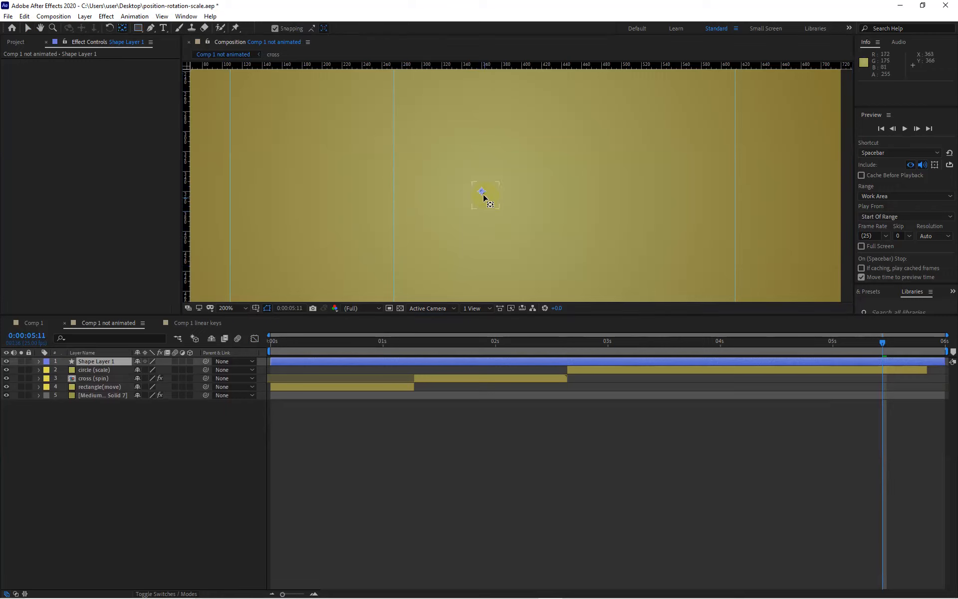
pyautogui.moveTo(482, 193); pyautogui.dragTo(488, 196)
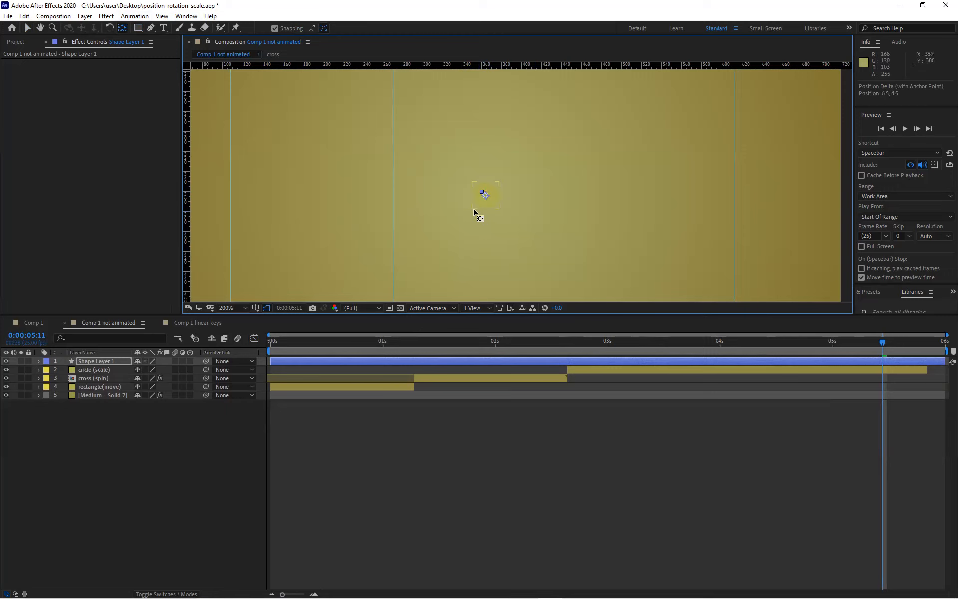
pyautogui.scroll(-1, 472, 212)
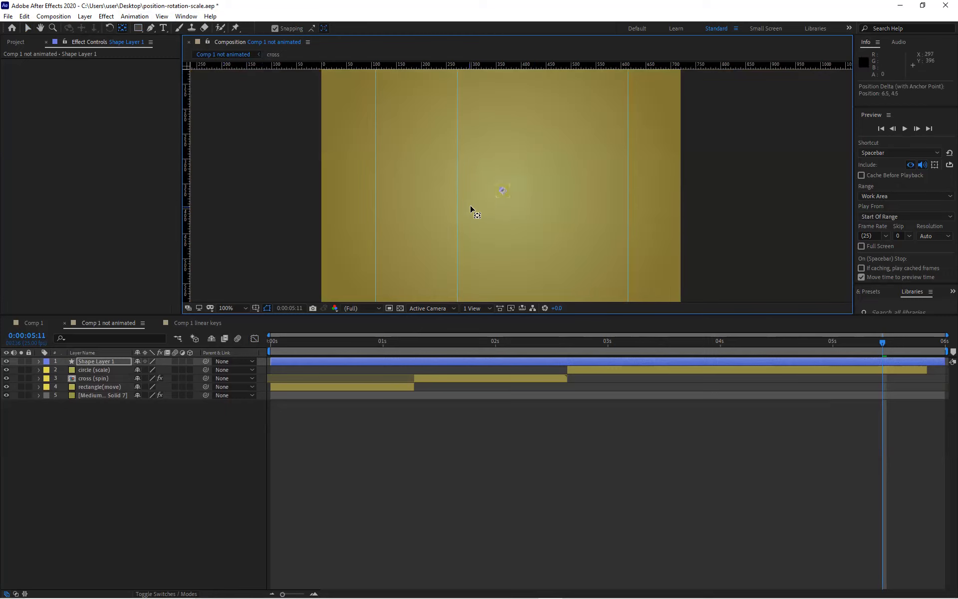
# Draw a straight vertical line on the shape layer with the Pen tool, starting just above the small circle and running upward.
pyautogui.click(86, 363)
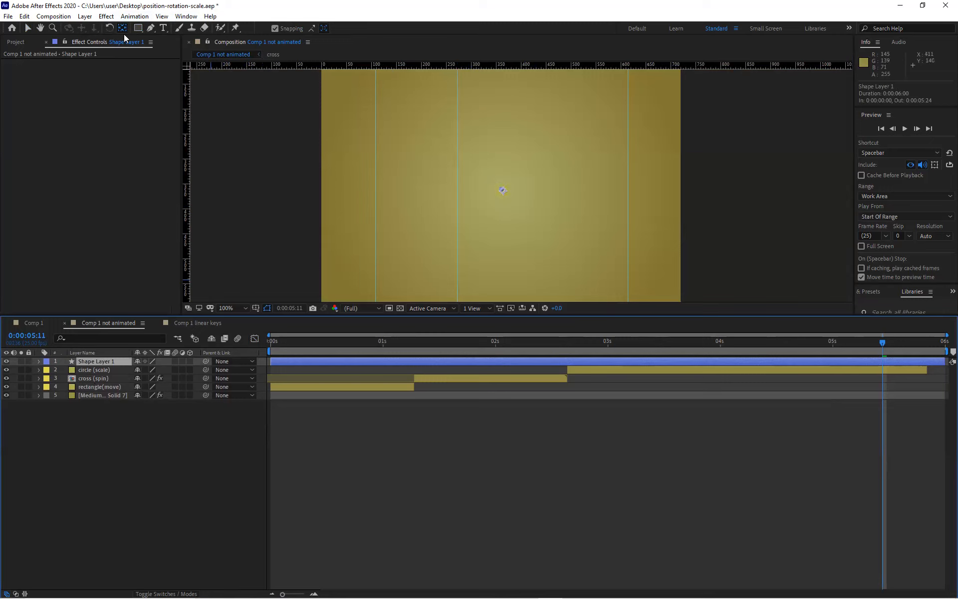
pyautogui.press('g')
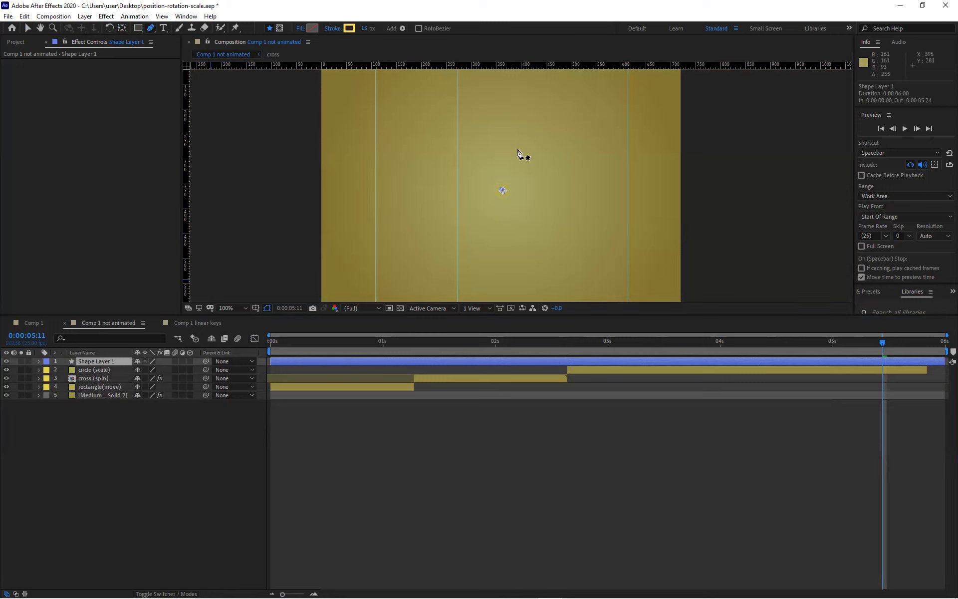
pyautogui.scroll(1, 521, 155)
pyautogui.moveTo(468, 165); pyautogui.dragTo(475, 213)
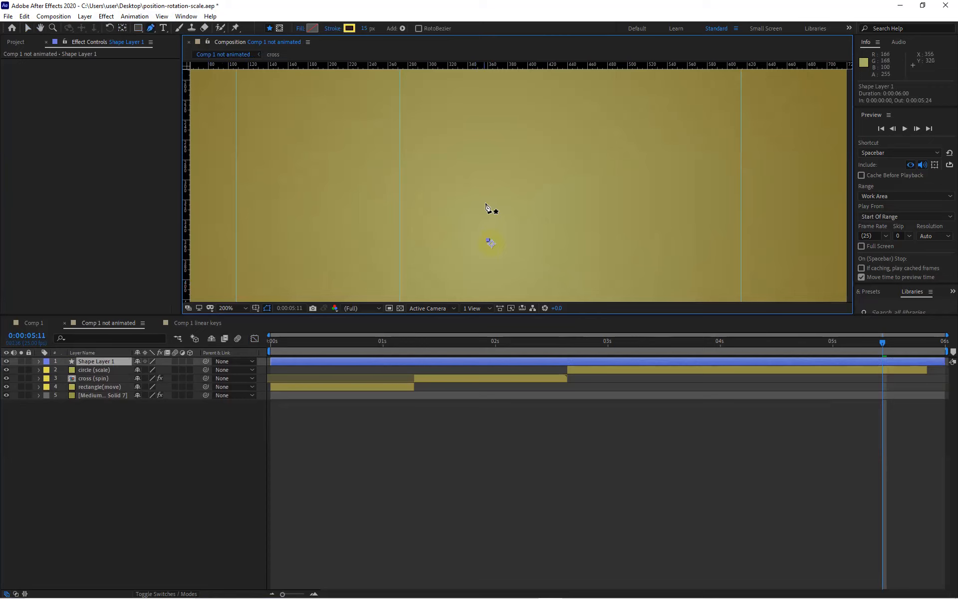
pyautogui.click(488, 204)
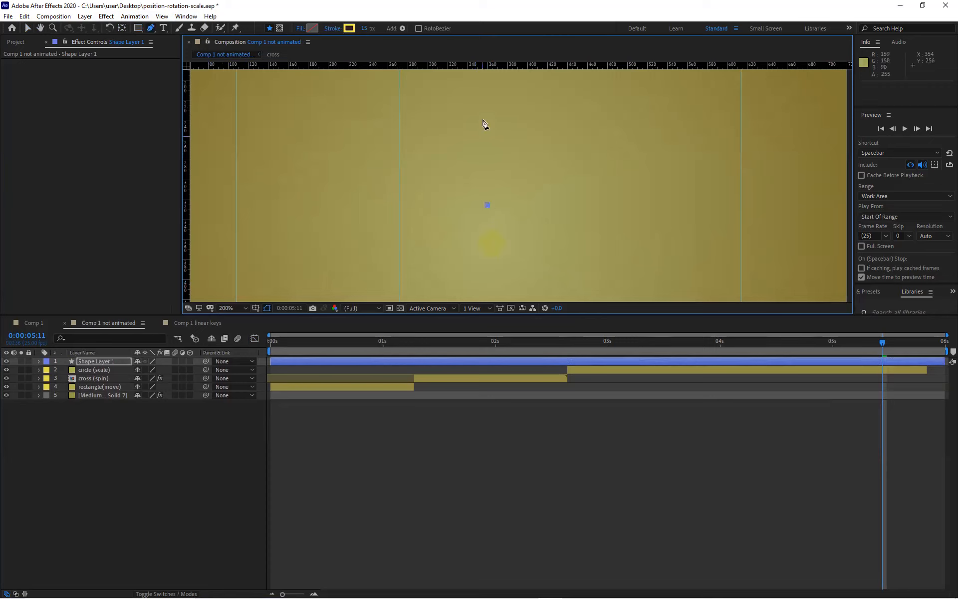
pyautogui.keyDown('shift'); pyautogui.click(482, 76); pyautogui.keyUp('shift')
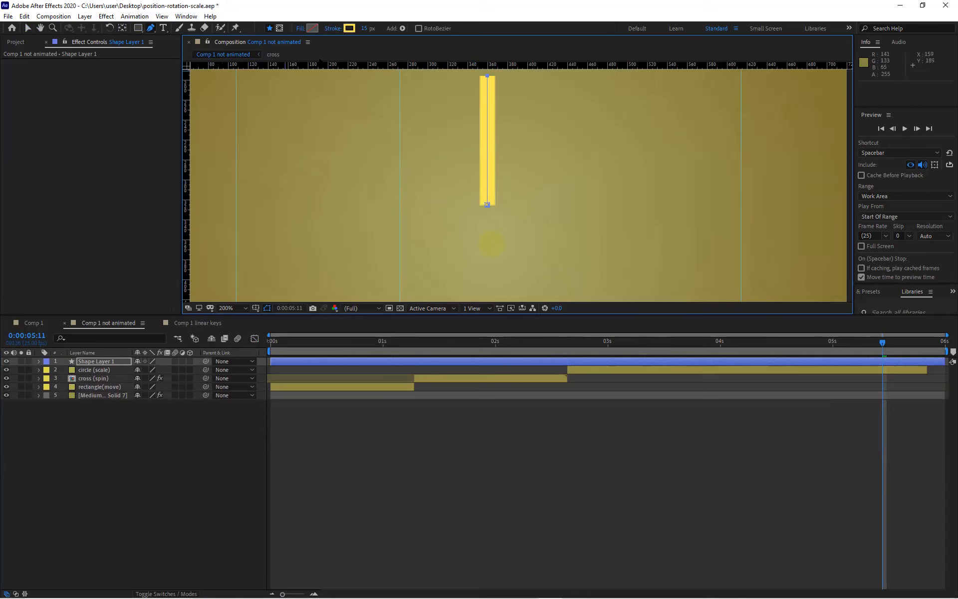
pyautogui.press(',')
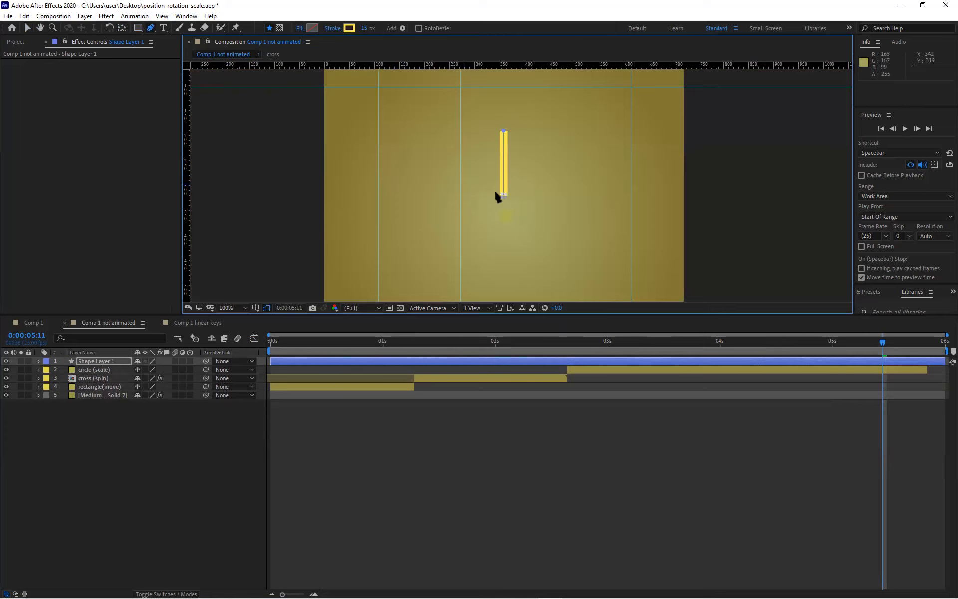
pyautogui.press(',')
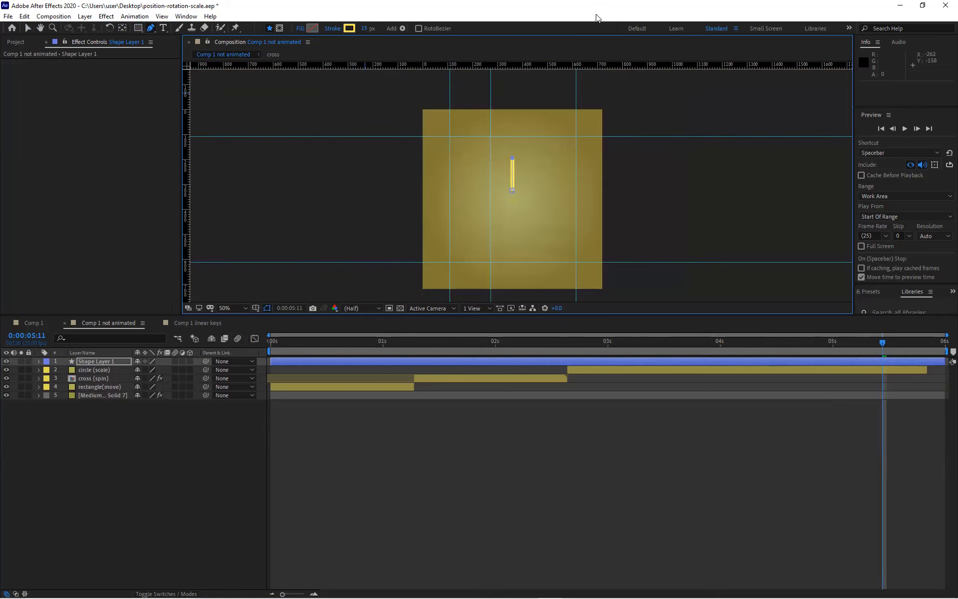
# Set the line stroke's Line Cap to Round Cap and add Trim Paths to the shape.
pyautogui.click(39, 361)
pyautogui.click(48, 371)
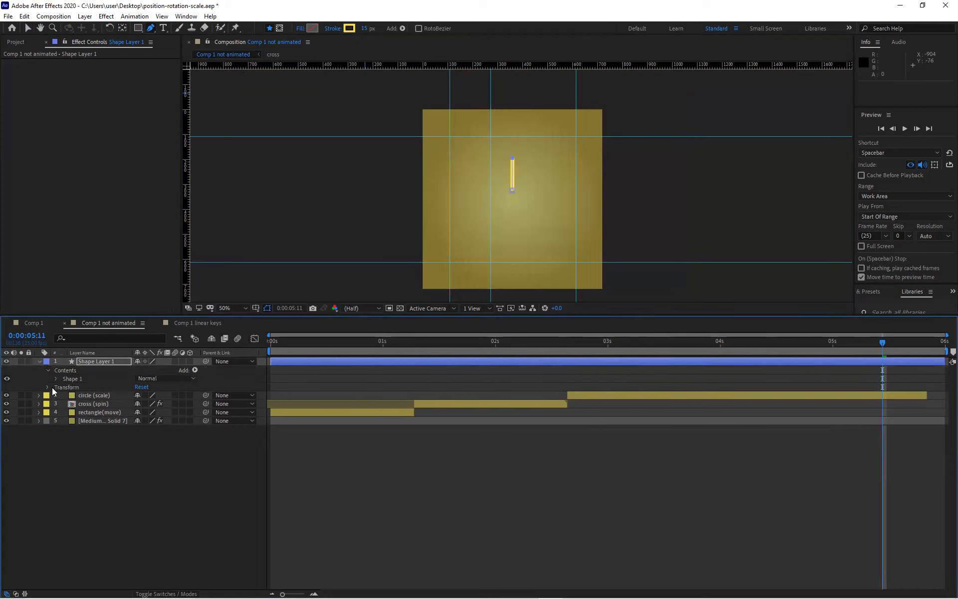
pyautogui.click(56, 379)
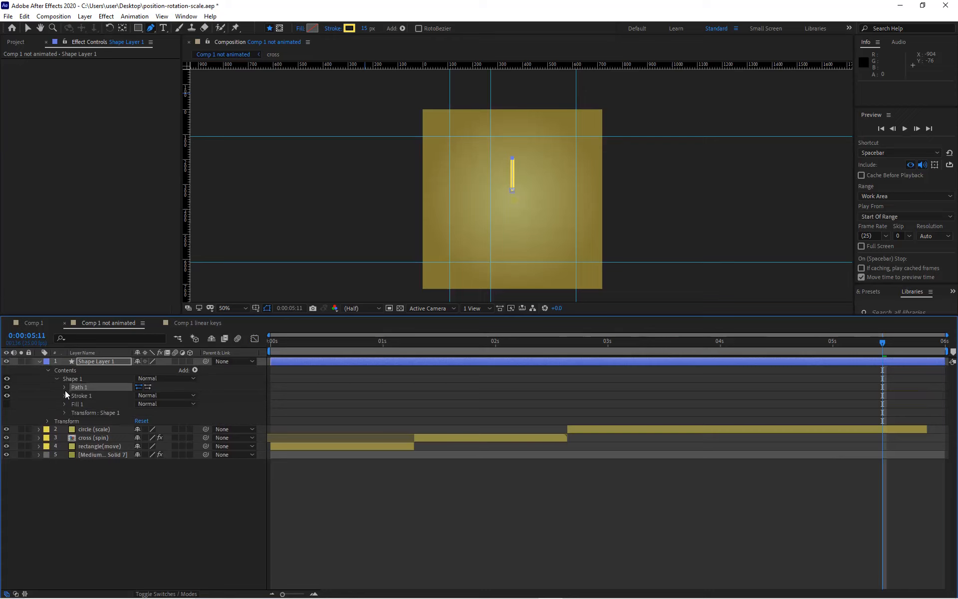
pyautogui.click(65, 397)
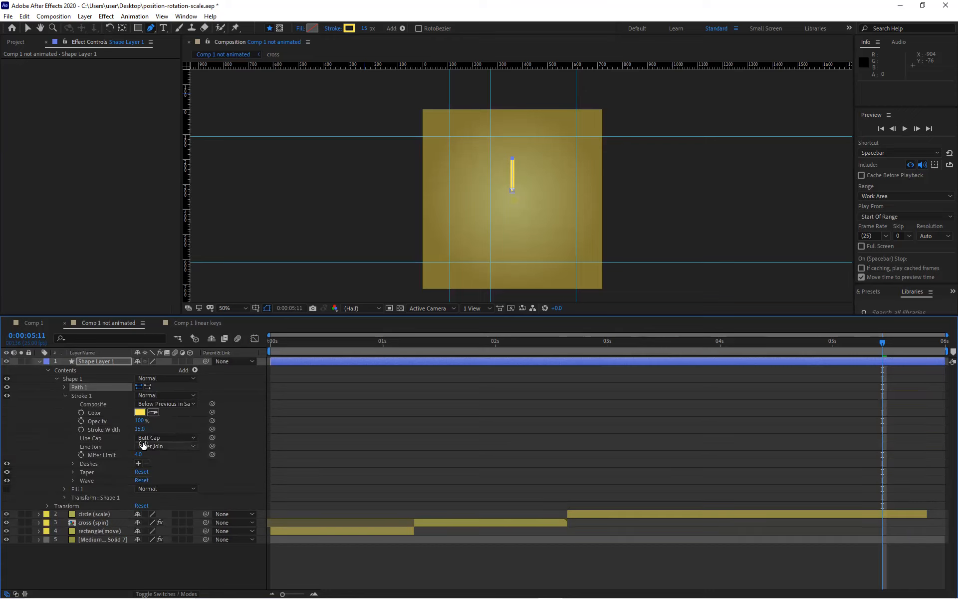
pyautogui.click(154, 437)
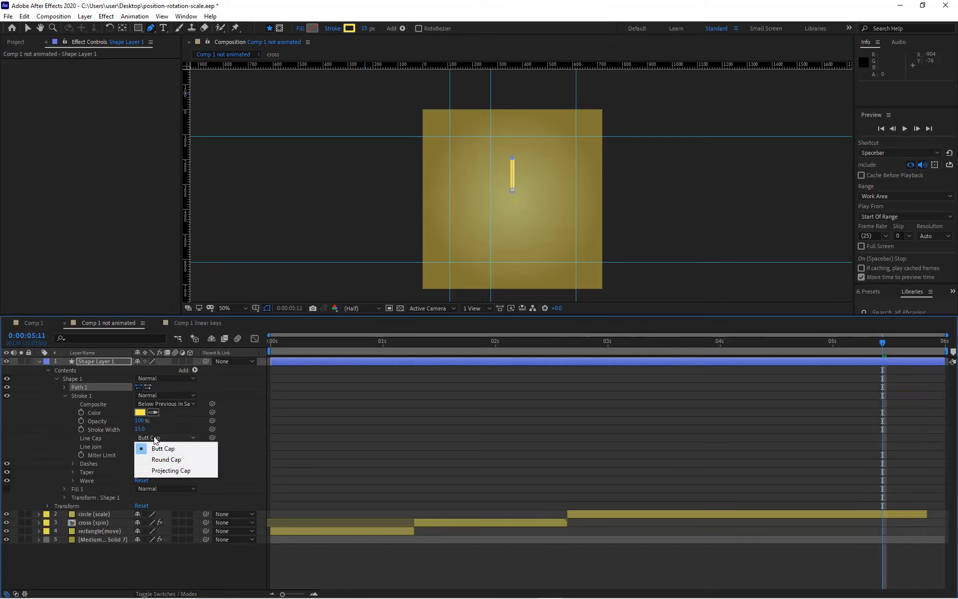
pyautogui.click(166, 462)
pyautogui.scroll(1, 561, 219)
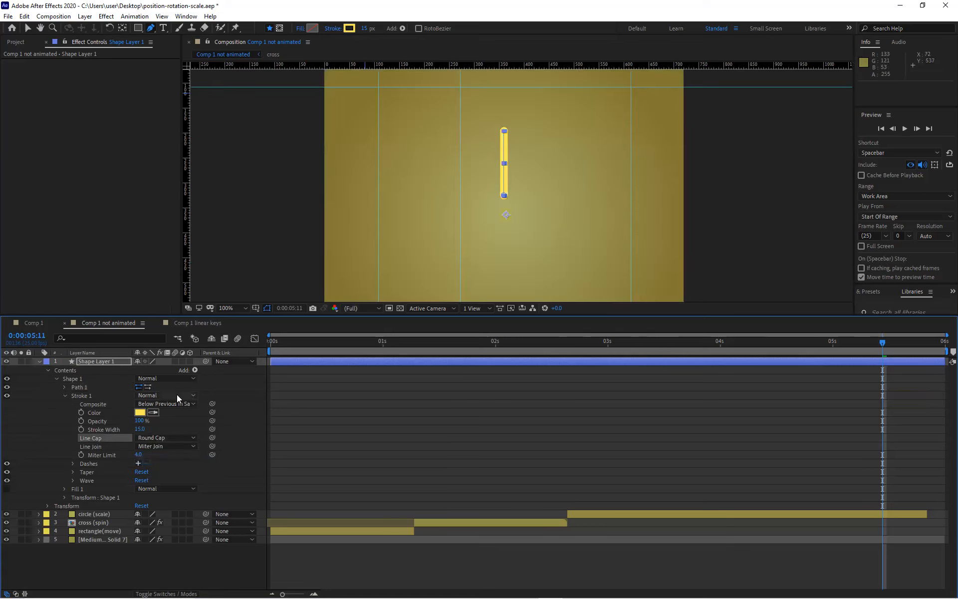
pyautogui.click(195, 371)
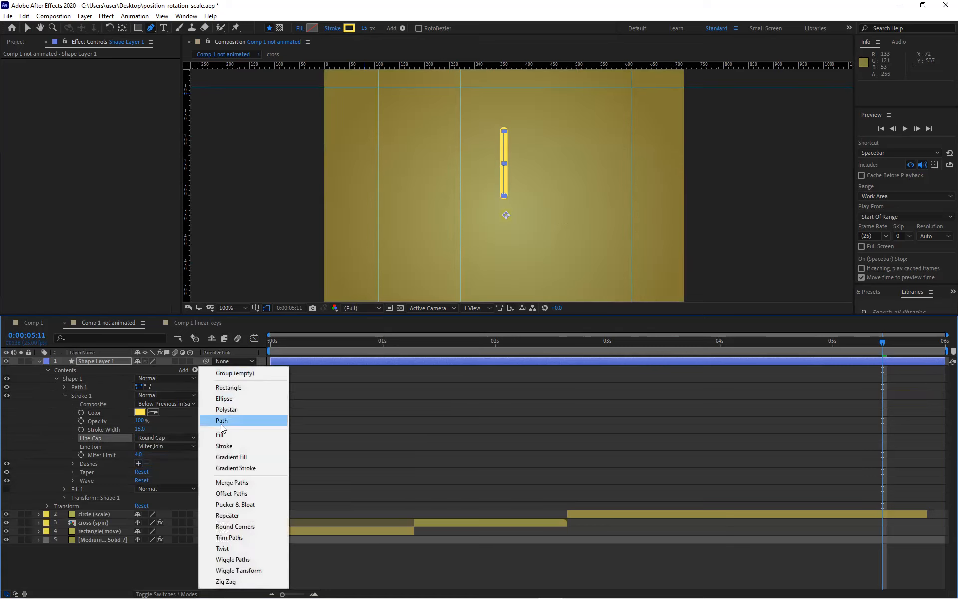
pyautogui.click(229, 537)
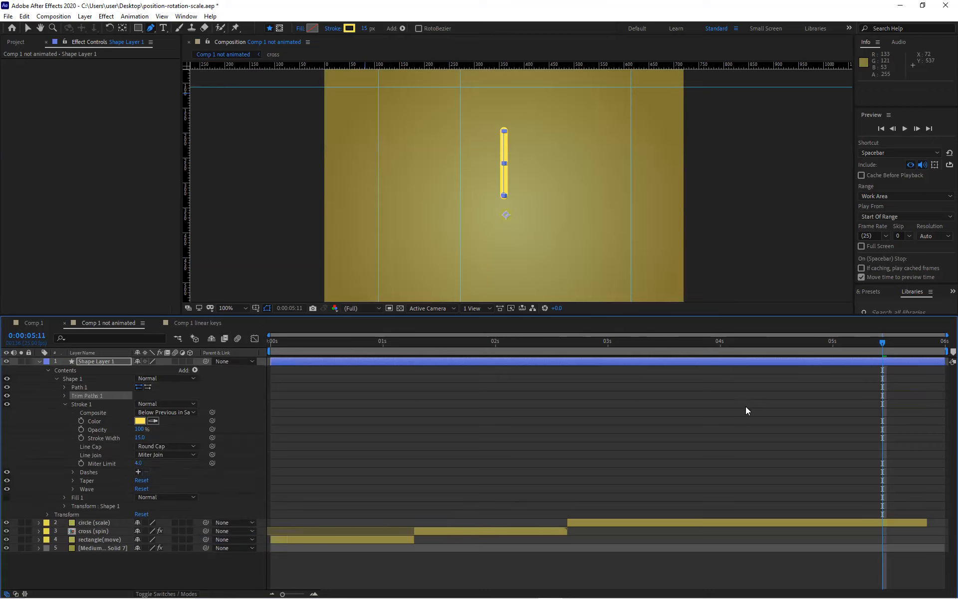
# Set the Trim Paths End to 0% at 0:00:05:00 and start keyframing it.
pyautogui.moveTo(885, 343); pyautogui.dragTo(835, 351)
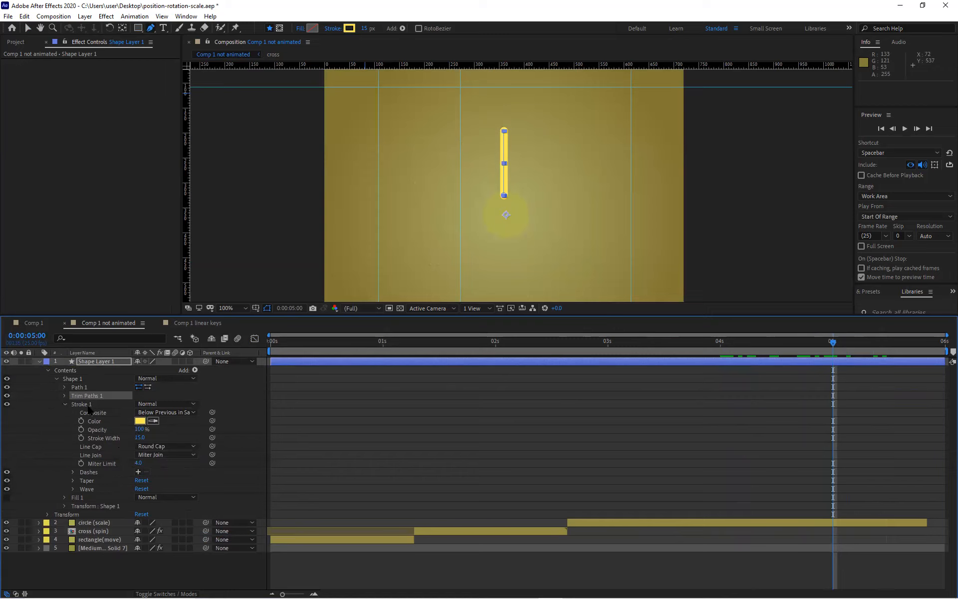
pyautogui.click(64, 394)
pyautogui.moveTo(140, 416); pyautogui.dragTo(102, 425)
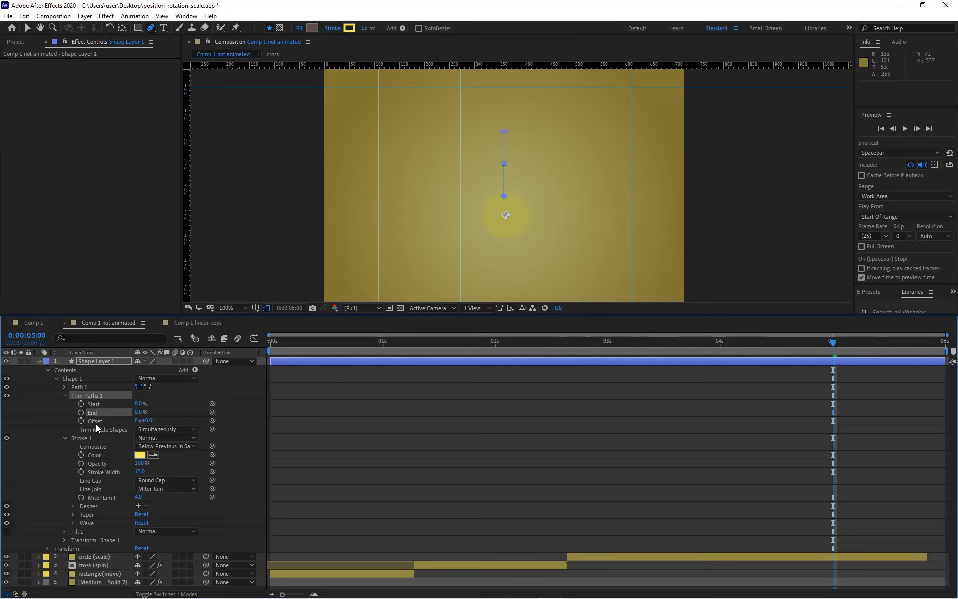
pyautogui.click(81, 412)
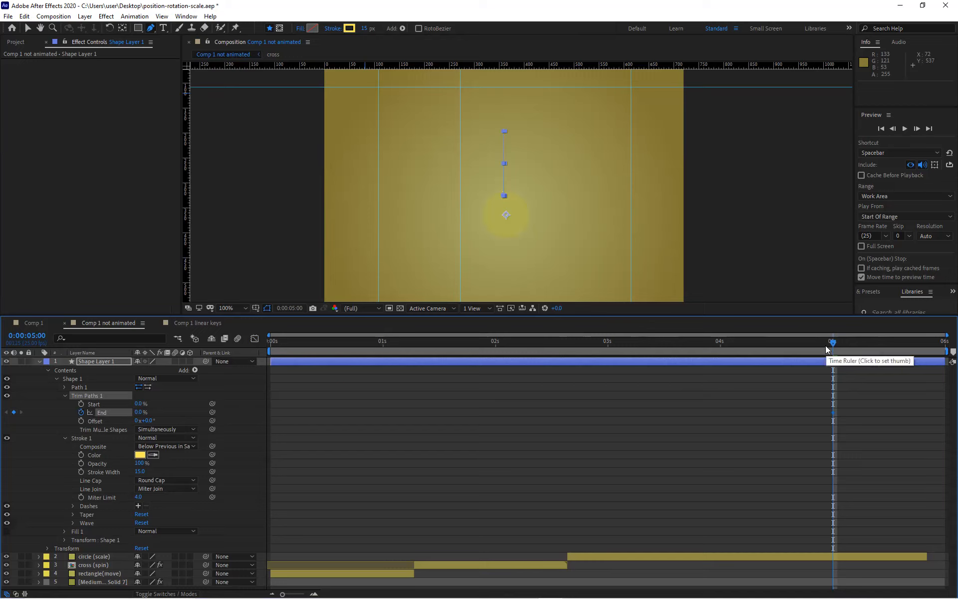
# Add a Trim Paths End keyframe of 100% at 0:00:05:05.
pyautogui.press('pagedown')
pyautogui.press('pagedown')
pyautogui.press('pagedown')
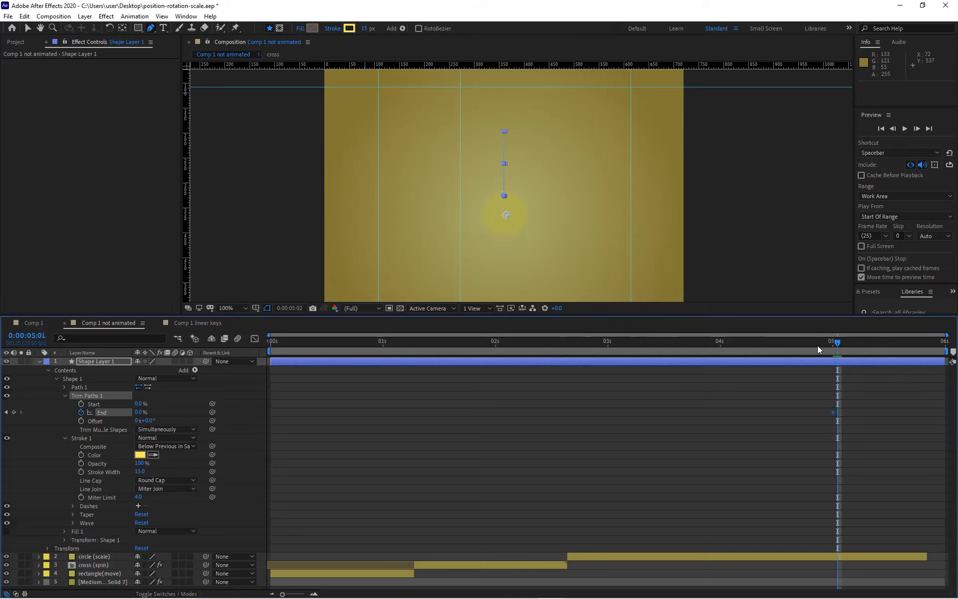
pyautogui.press('pagedown')
pyautogui.press('pagedown')
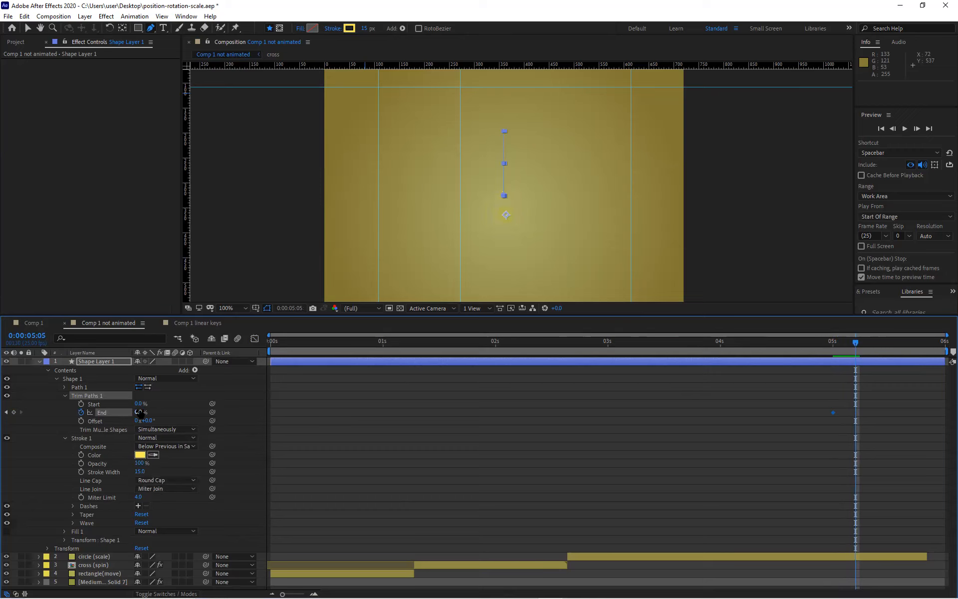
pyautogui.moveTo(140, 412); pyautogui.dragTo(218, 412)
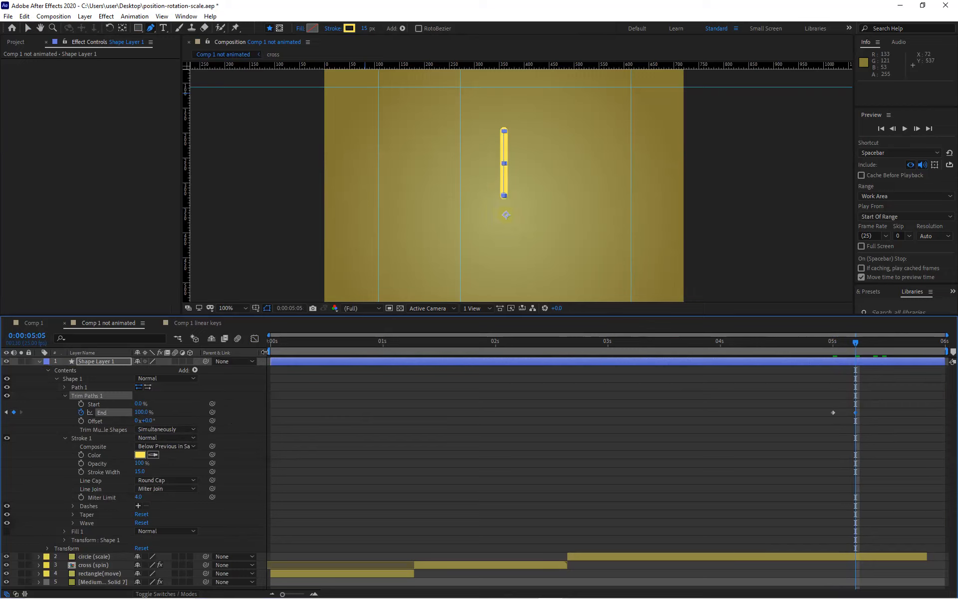
# Start the work area at about 0:00:04:17 for previewing the line, and apply Easy Ease to both Trim Paths End keyframes.
pyautogui.moveTo(269, 352); pyautogui.dragTo(795, 358)
pyautogui.press('space')
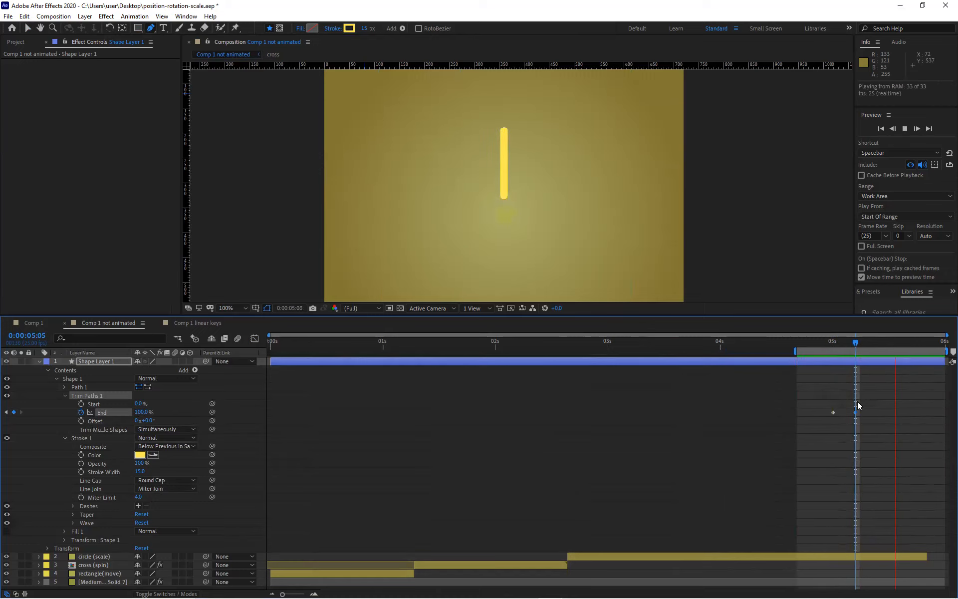
pyautogui.moveTo(828, 402); pyautogui.dragTo(871, 424)
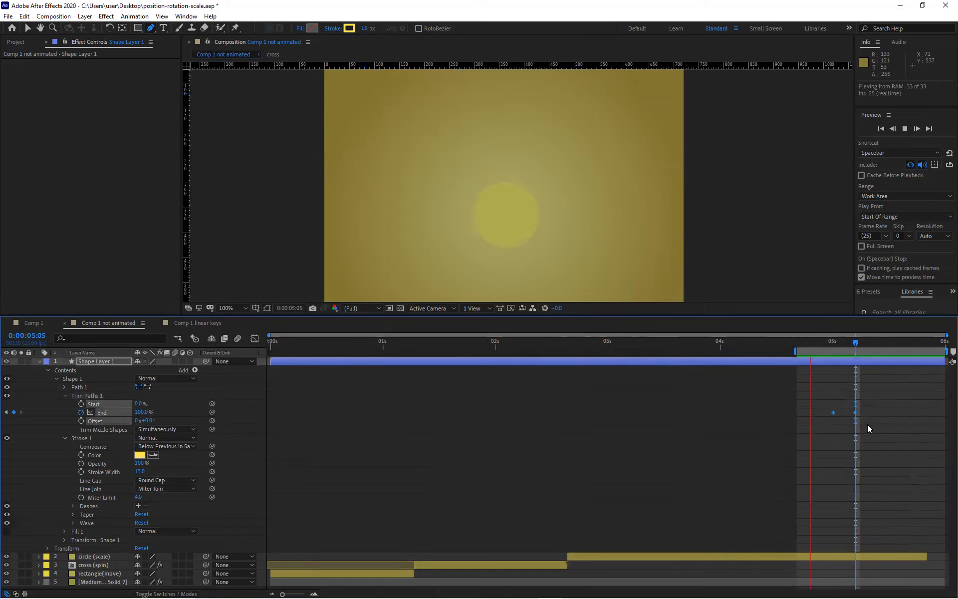
pyautogui.press('F9')
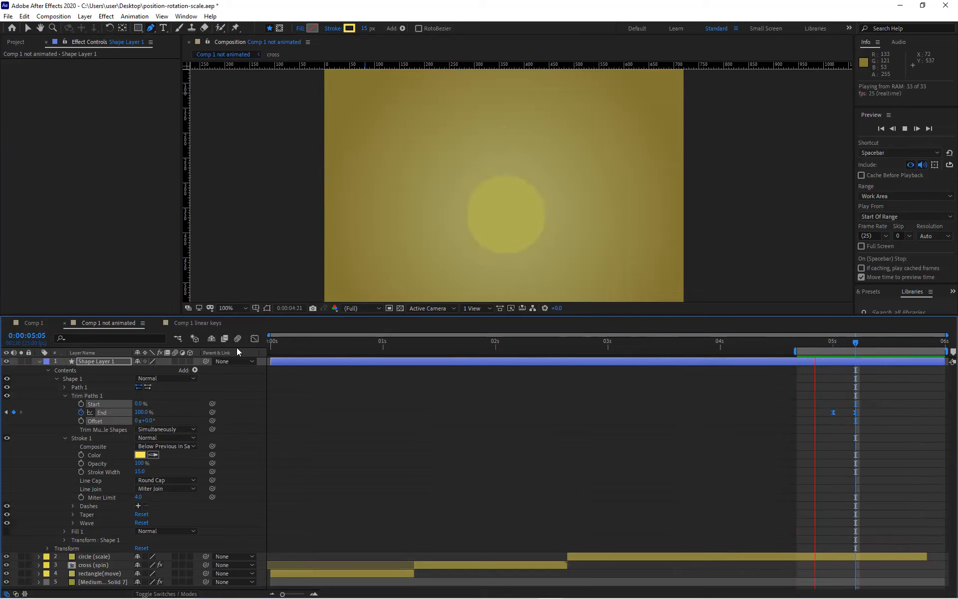
# Steepen the beginning of the End curve in the Graph Editor so that the line grows fast and then slows down.
pyautogui.click(254, 338)
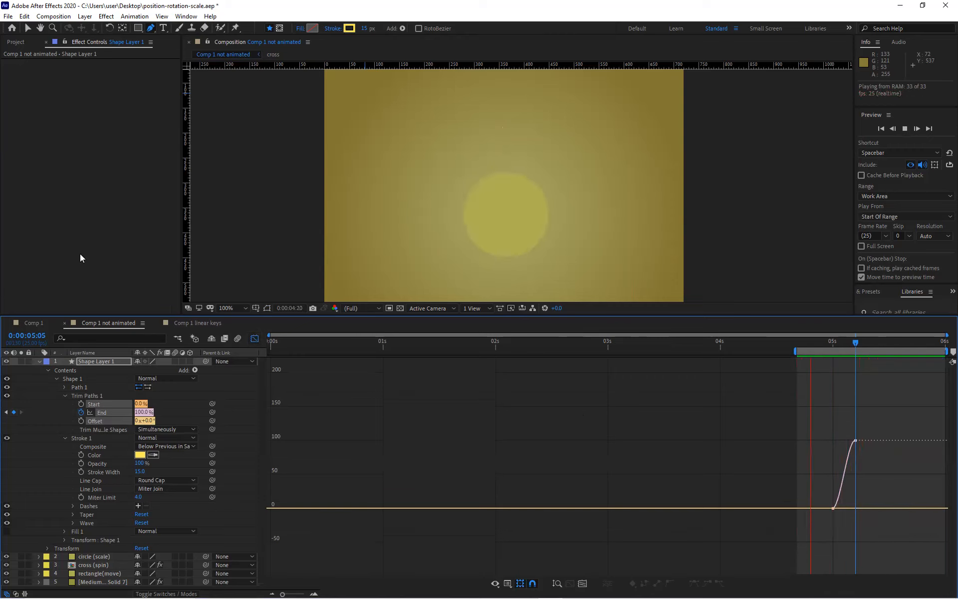
pyautogui.click(28, 28)
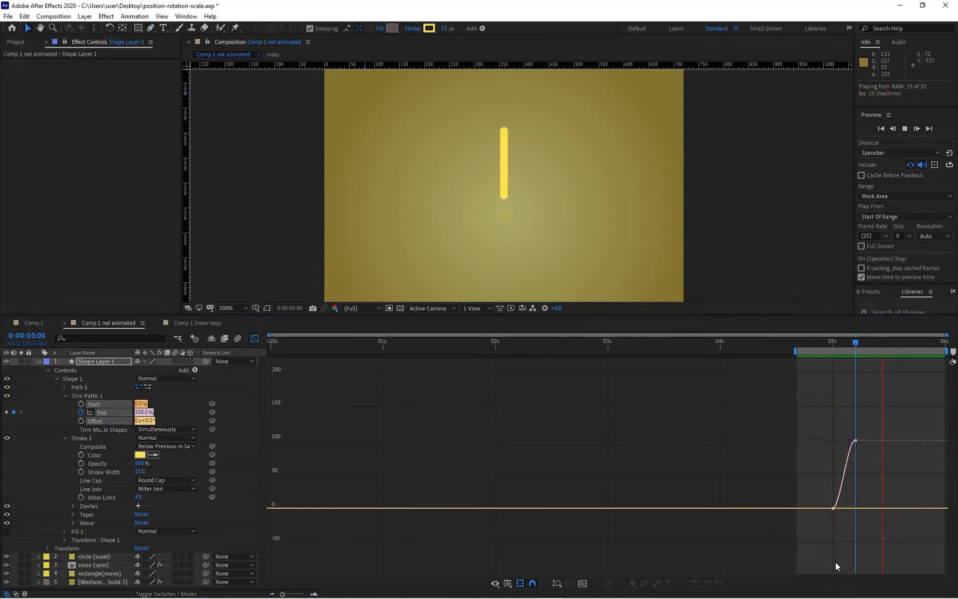
pyautogui.click(581, 584)
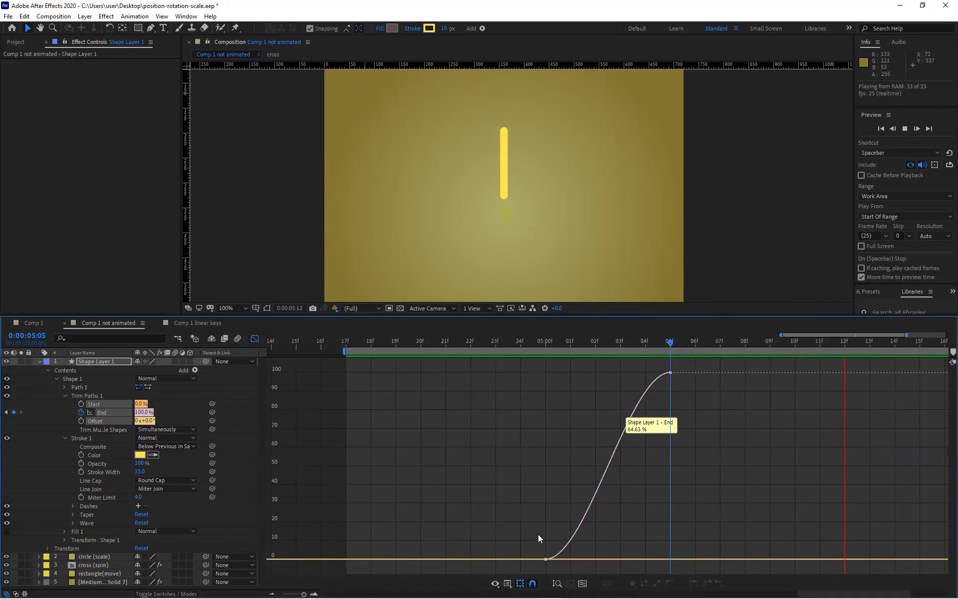
pyautogui.moveTo(534, 532); pyautogui.dragTo(544, 450)
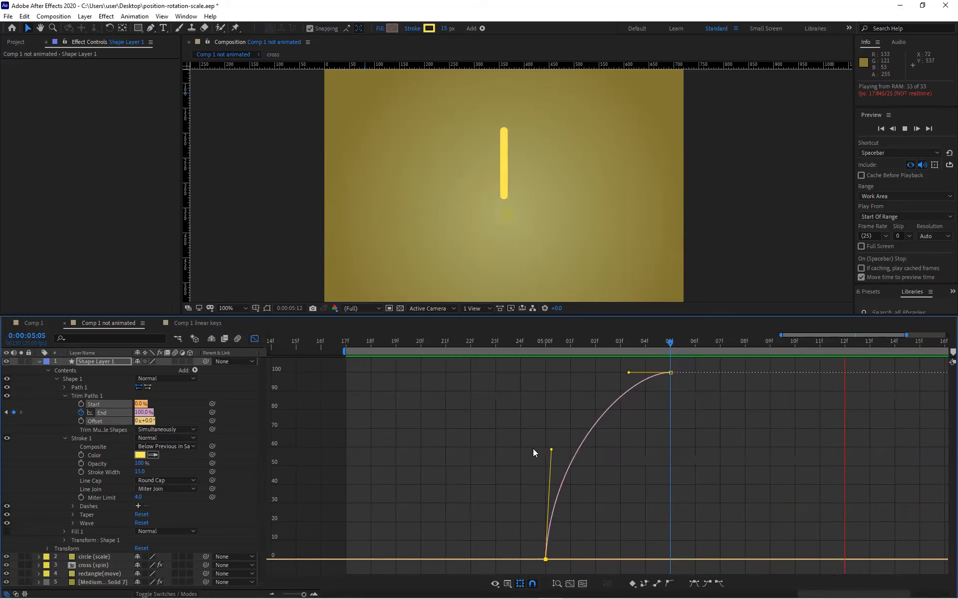
# Move the second End keyframe to 0:00:05:03 at 100% in the graph.
pyautogui.moveTo(675, 373)
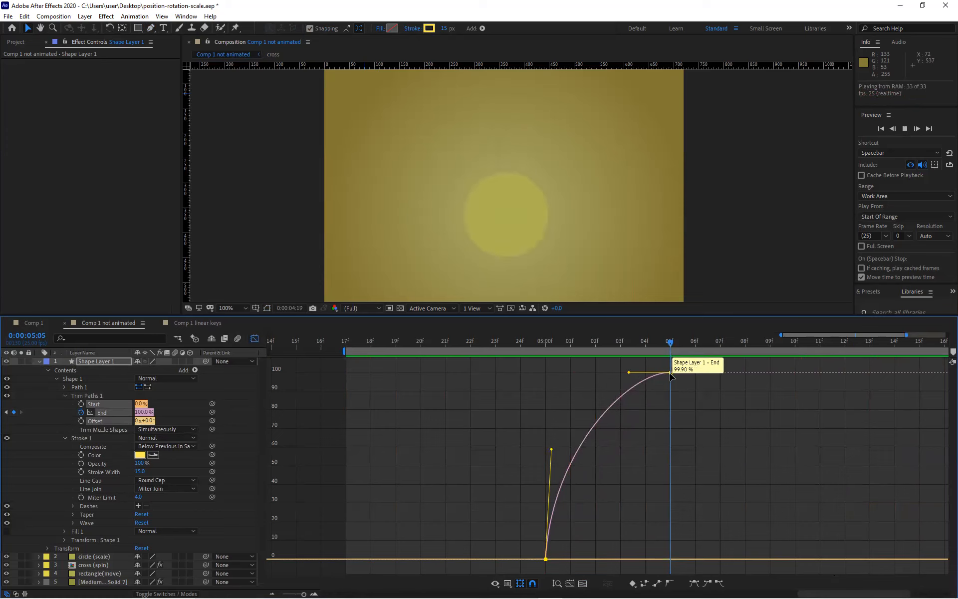
pyautogui.moveTo(674, 374); pyautogui.dragTo(608, 376)
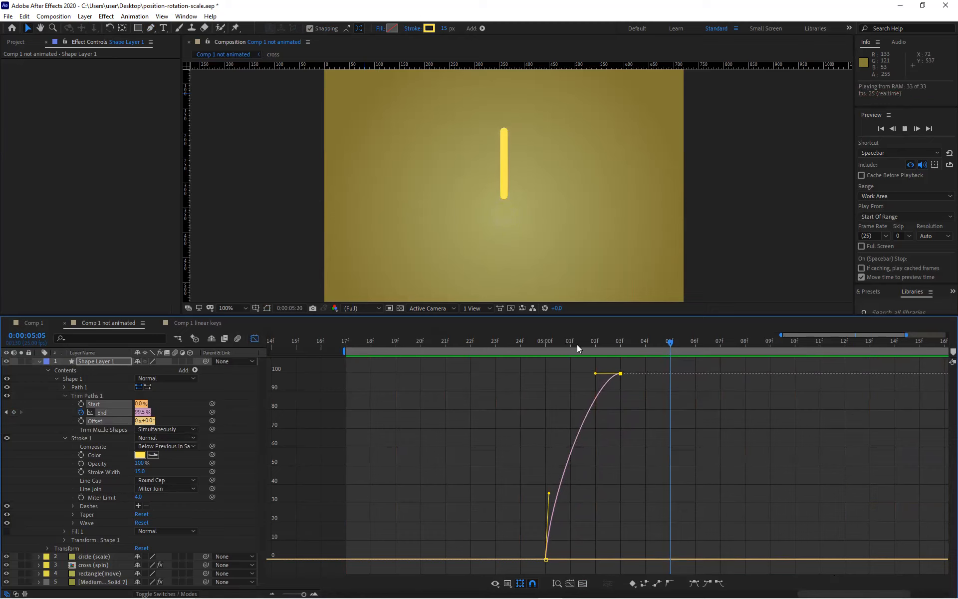
pyautogui.moveTo(621, 374); pyautogui.dragTo(631, 376)
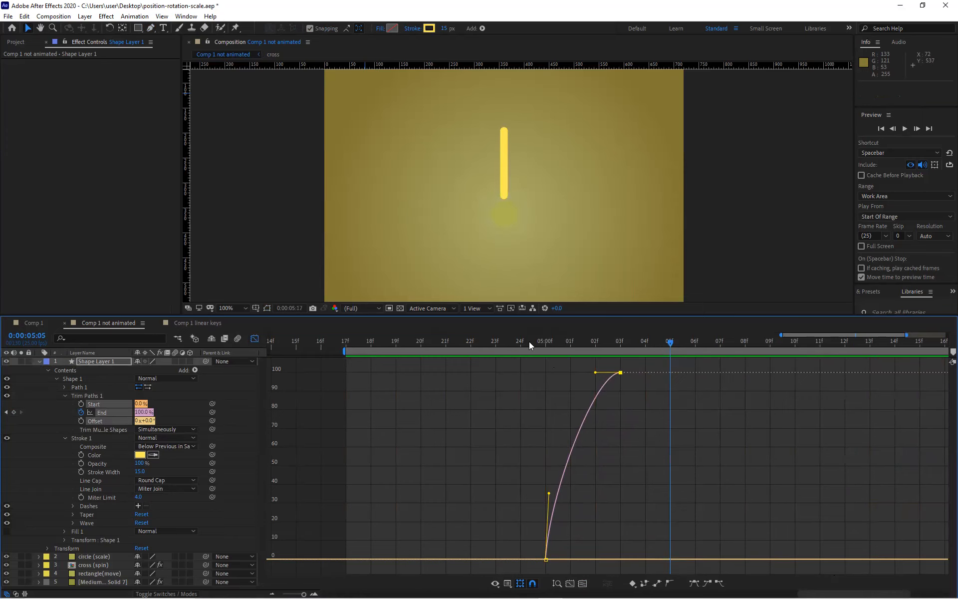
# Keyframe the Trim Paths Start at 0% at 0:00:05:00, 82% at 0:00:05:03 and 100% at 0:00:05:04.
pyautogui.click(513, 341)
pyautogui.moveTo(513, 342); pyautogui.dragTo(553, 343)
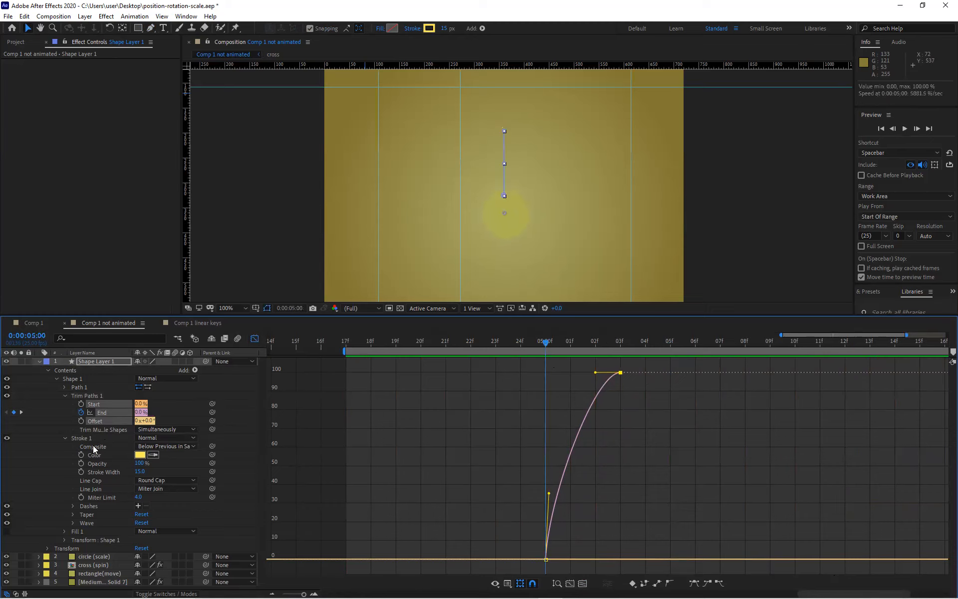
pyautogui.click(80, 404)
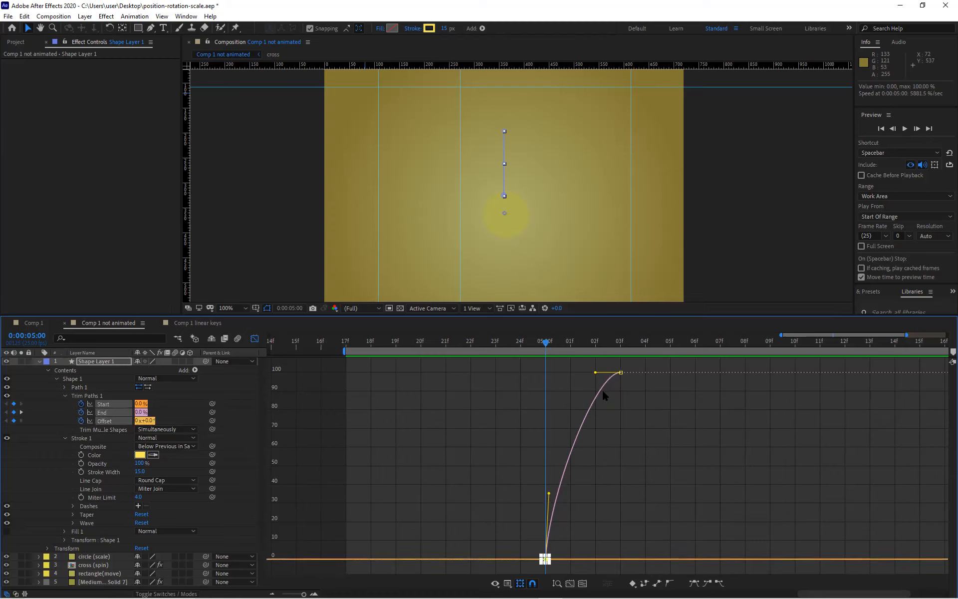
pyautogui.moveTo(548, 348); pyautogui.dragTo(621, 349)
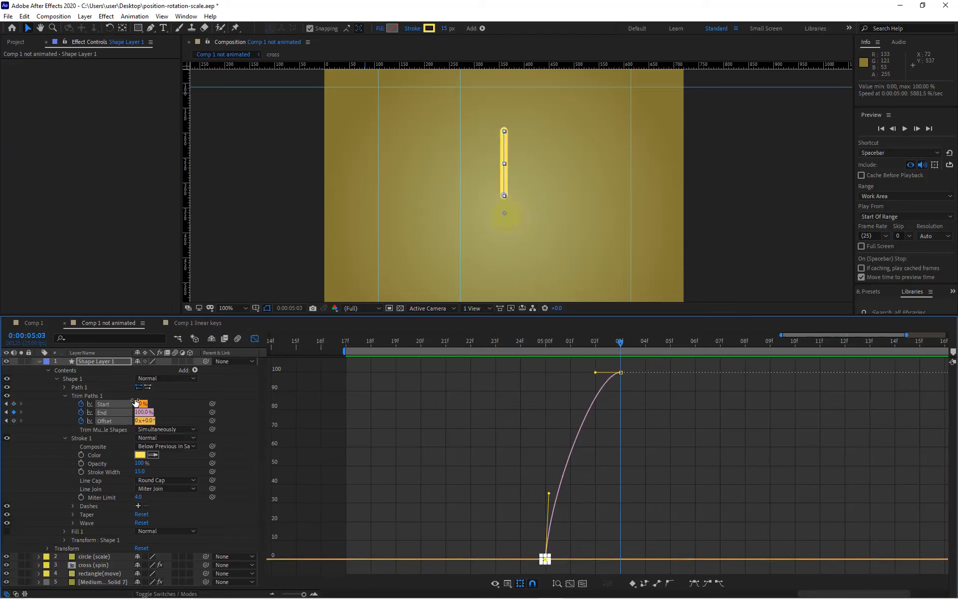
pyautogui.moveTo(138, 404); pyautogui.dragTo(179, 402)
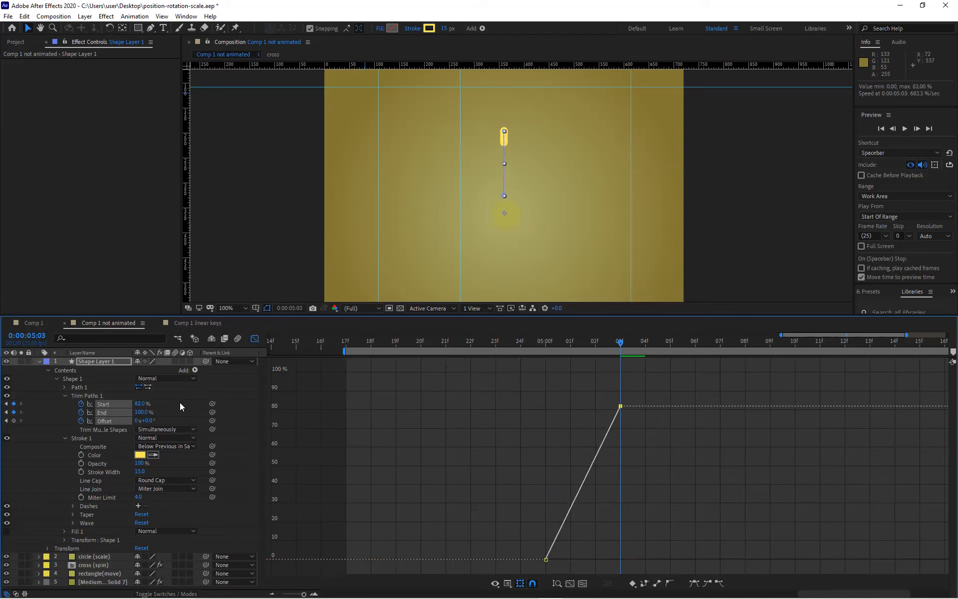
pyautogui.moveTo(621, 341); pyautogui.dragTo(646, 350)
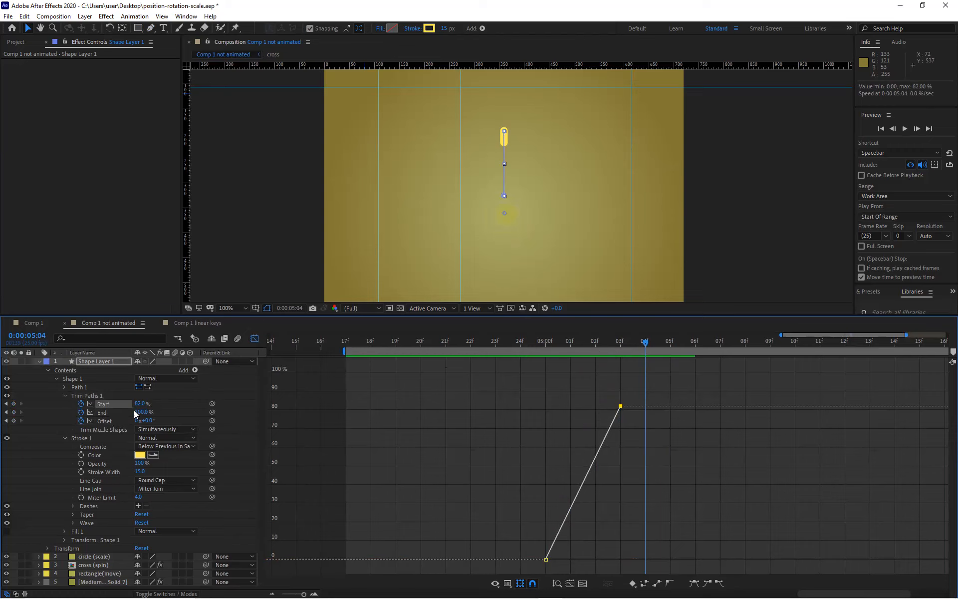
pyautogui.moveTo(137, 403); pyautogui.dragTo(530, 463)
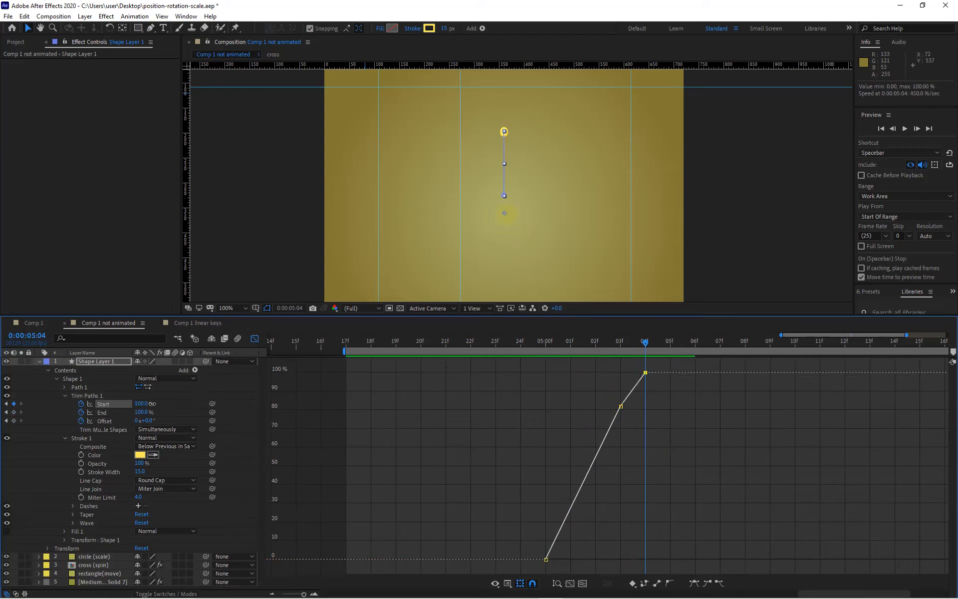
# Ease the 82% Start keyframe into a smooth curve, move the last Start keyframe to 0:00:05:05 and preview the line.
pyautogui.click(620, 406)
pyautogui.press('F9')
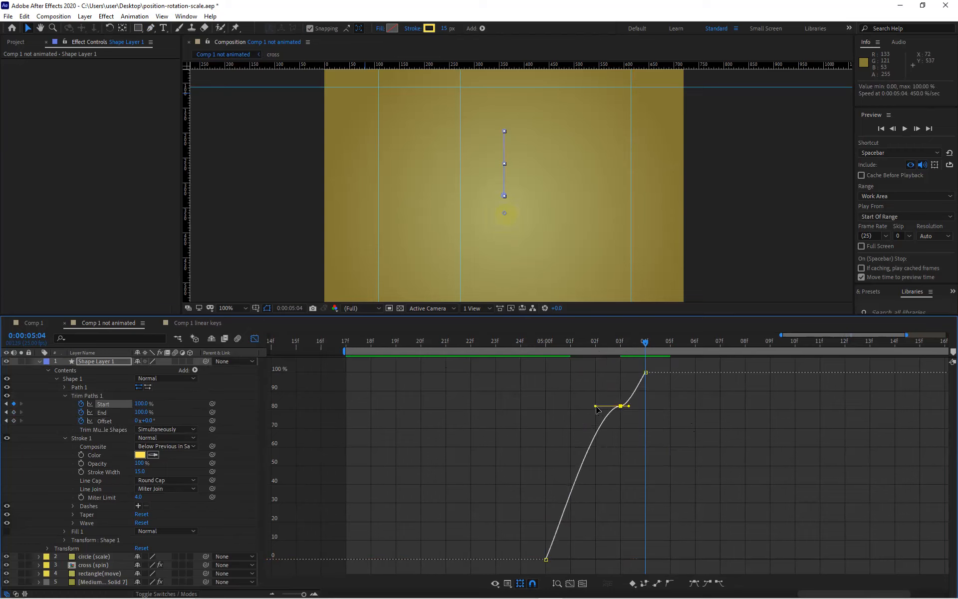
pyautogui.moveTo(597, 418); pyautogui.dragTo(671, 378)
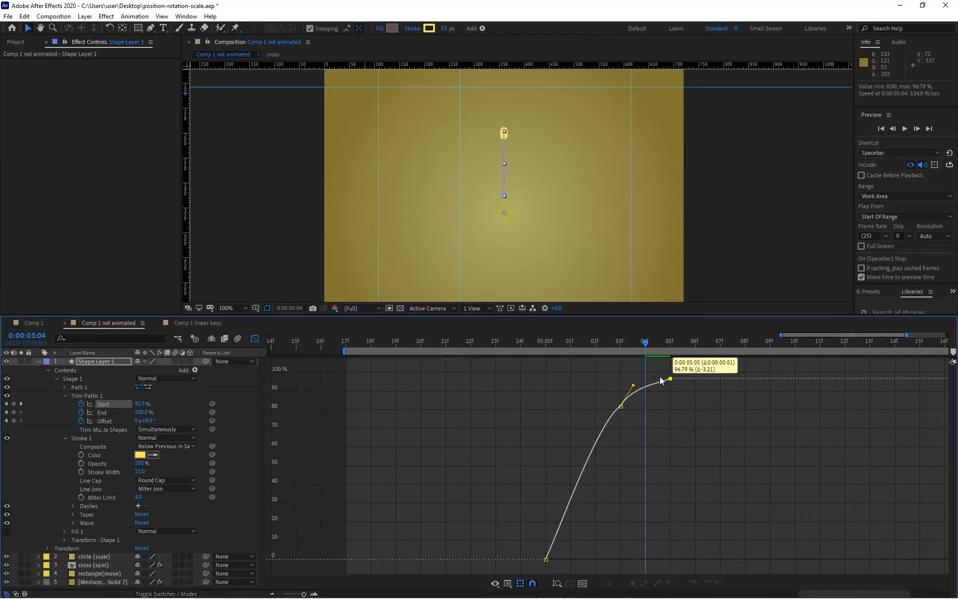
pyautogui.press('space')
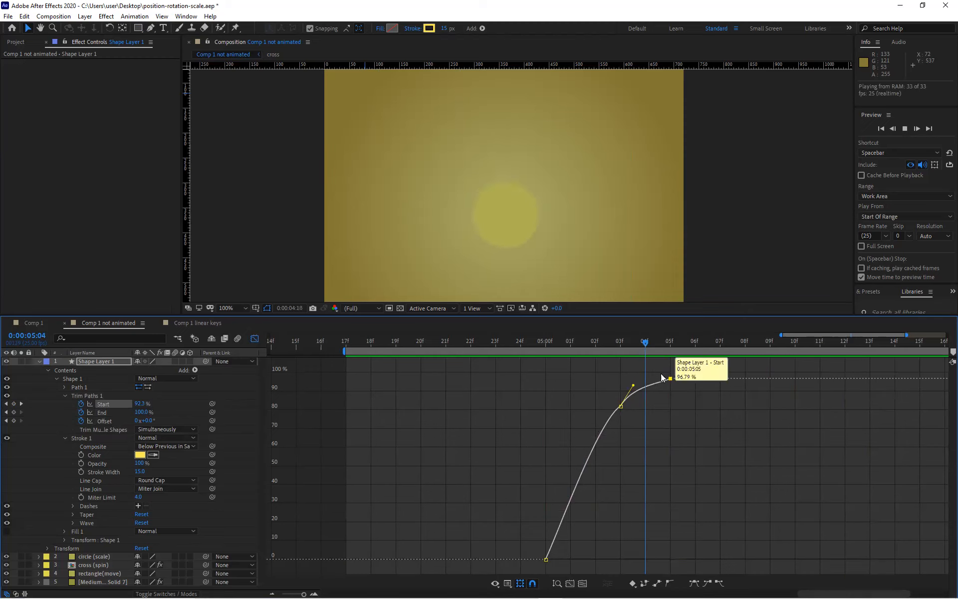
# Set the Trim Paths Start to 100% at 0:00:05:05.
pyautogui.moveTo(643, 343); pyautogui.dragTo(672, 344)
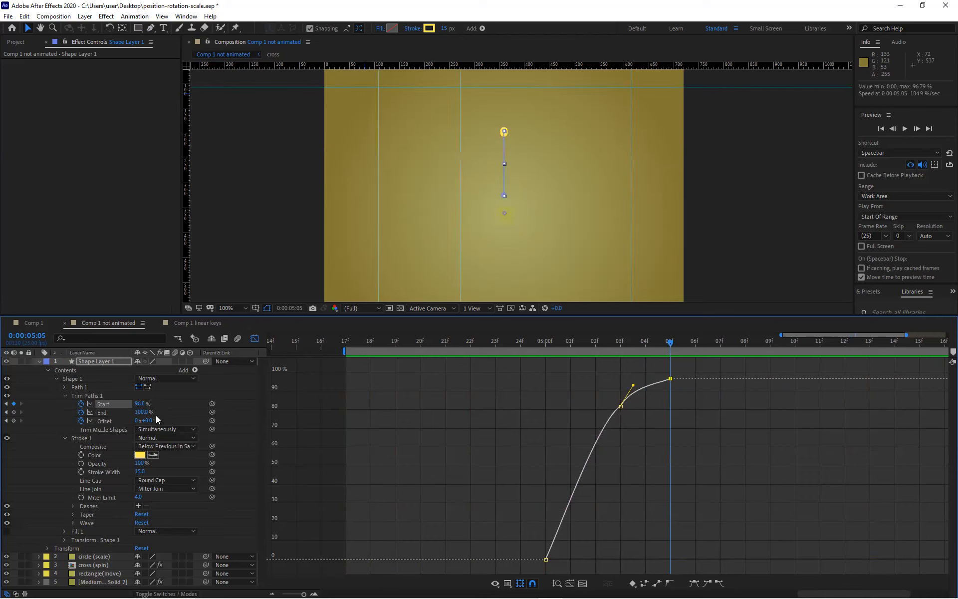
pyautogui.moveTo(145, 403); pyautogui.dragTo(165, 404)
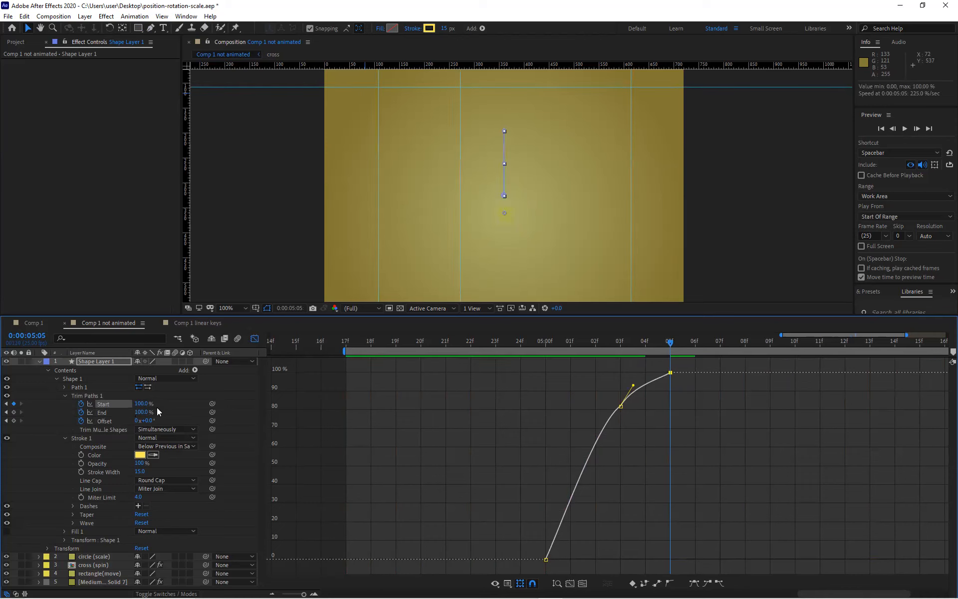
pyautogui.scroll(-2, 552, 381)
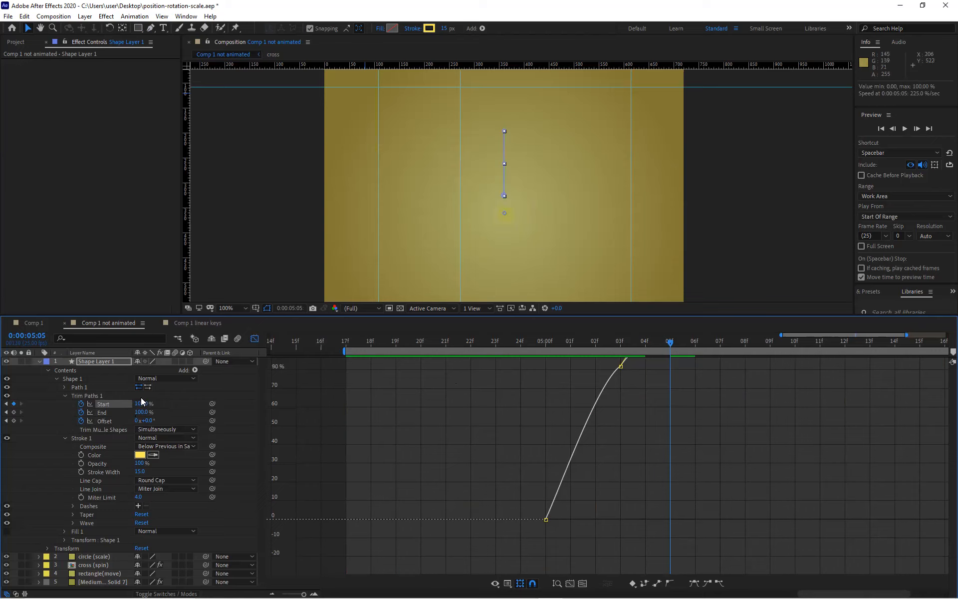
# Collapse the Trim Paths properties and add a Repeater to the line shape.
pyautogui.click(65, 395)
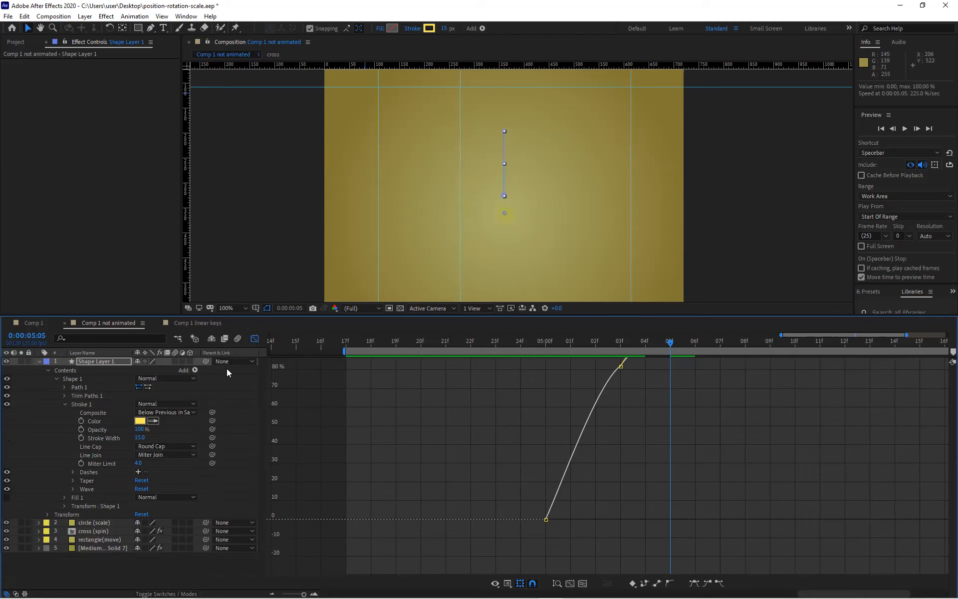
pyautogui.click(195, 371)
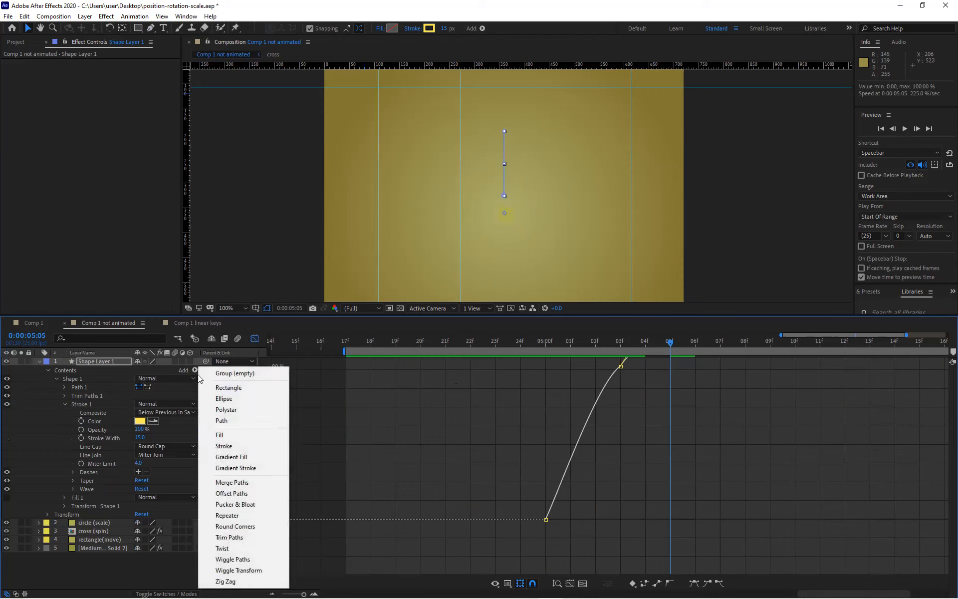
pyautogui.click(227, 515)
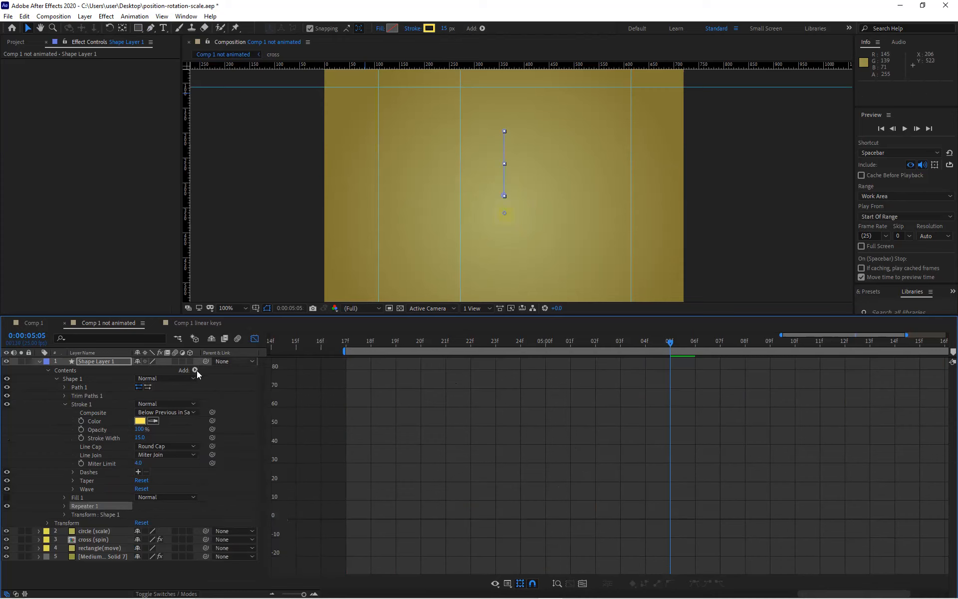
# At 0:00:05:01, set the Position in the line shape's Repeater transform to 0, 0.
pyautogui.moveTo(666, 349); pyautogui.dragTo(559, 335)
pyautogui.press(',')
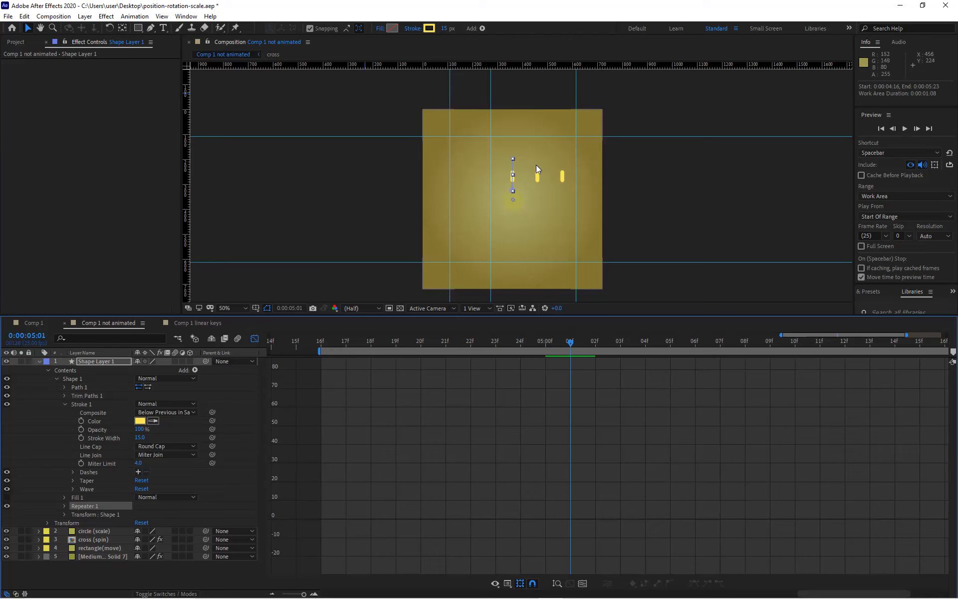
pyautogui.press('.')
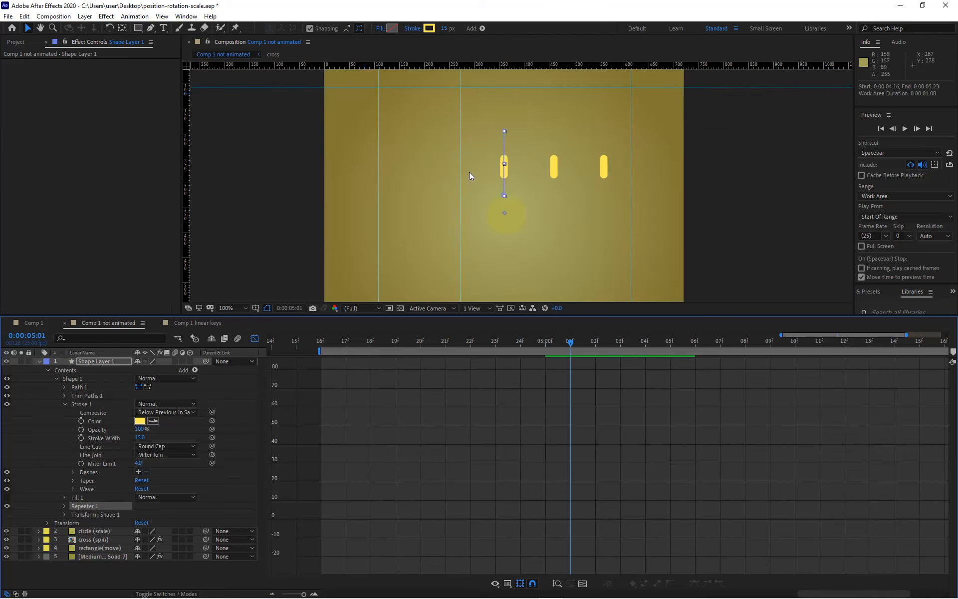
pyautogui.click(64, 404)
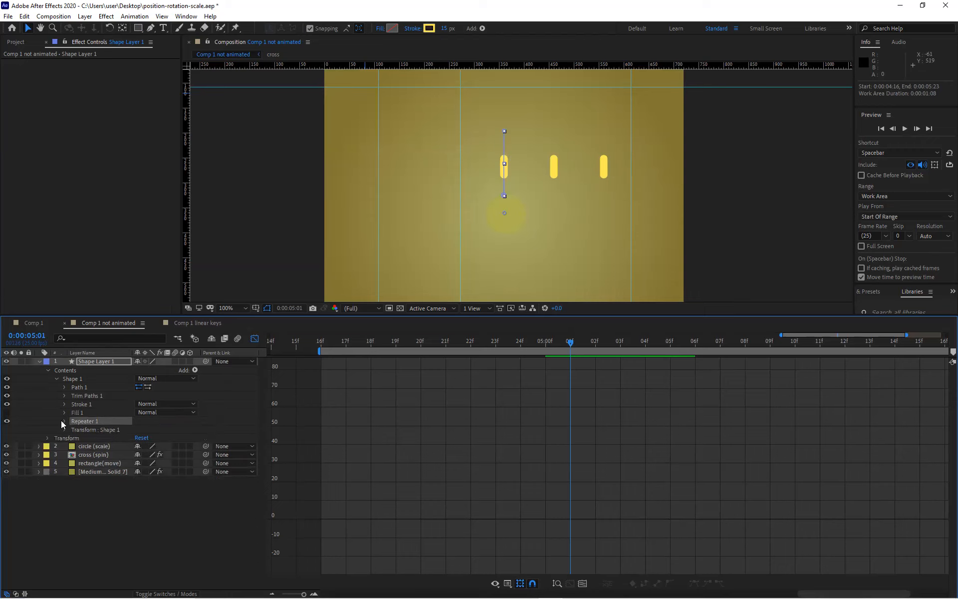
pyautogui.click(60, 422)
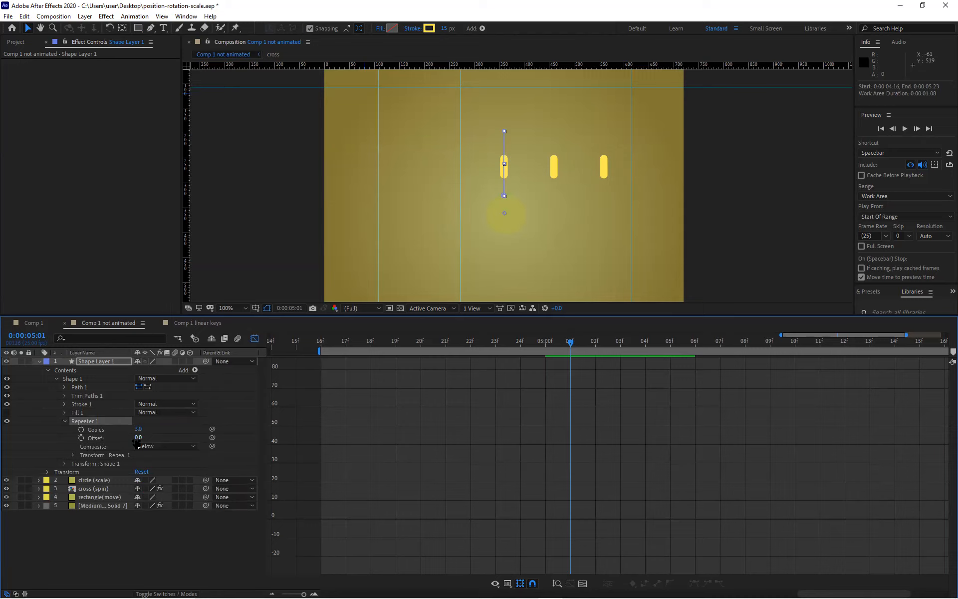
pyautogui.click(73, 456)
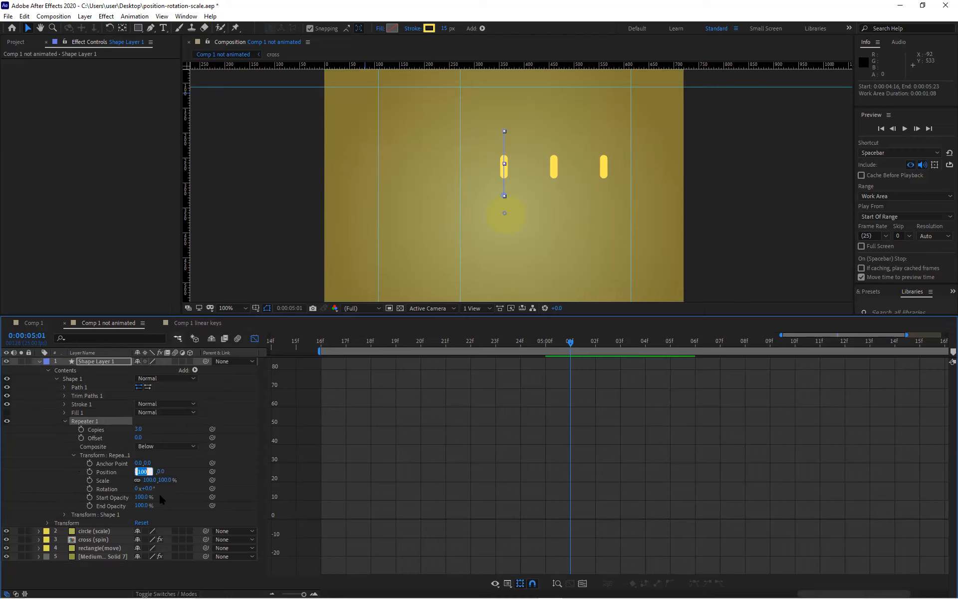
pyautogui.click(108, 473)
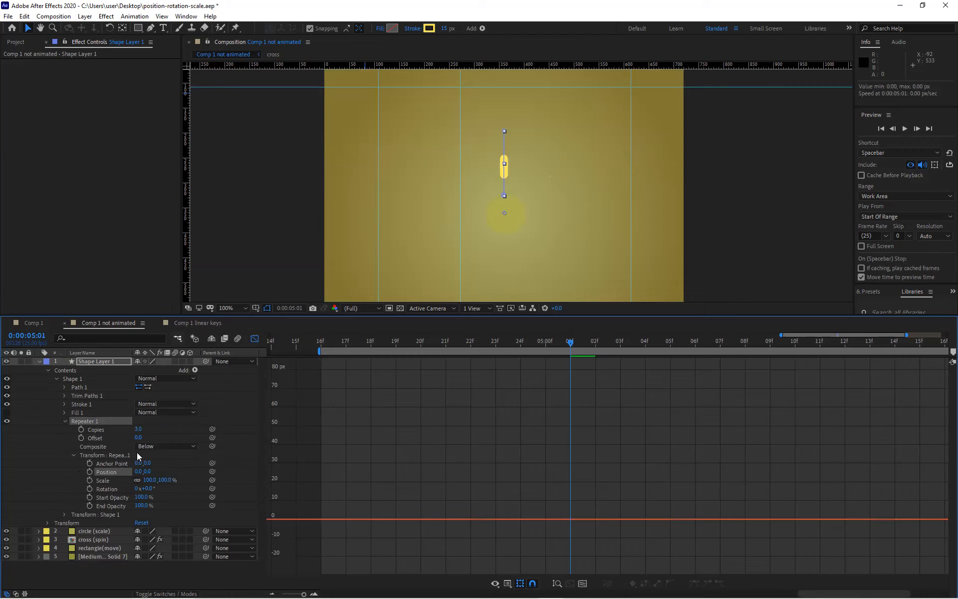
# Set the Repeater to 8 copies with a Rotation of 45° and preview the starburst.
pyautogui.click(137, 428)
pyautogui.write('8')
pyautogui.moveTo(148, 488); pyautogui.dragTo(171, 488)
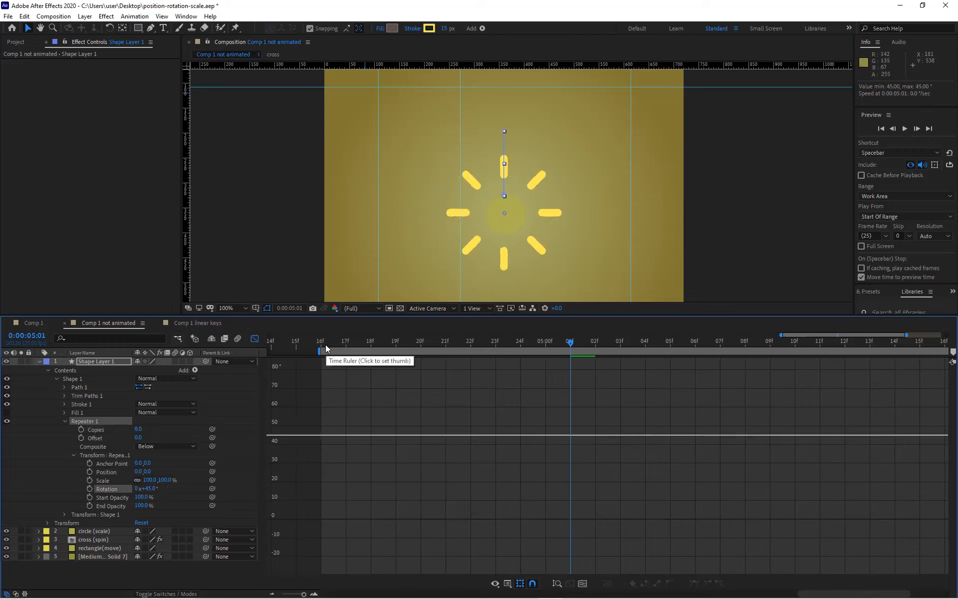
pyautogui.press('space')
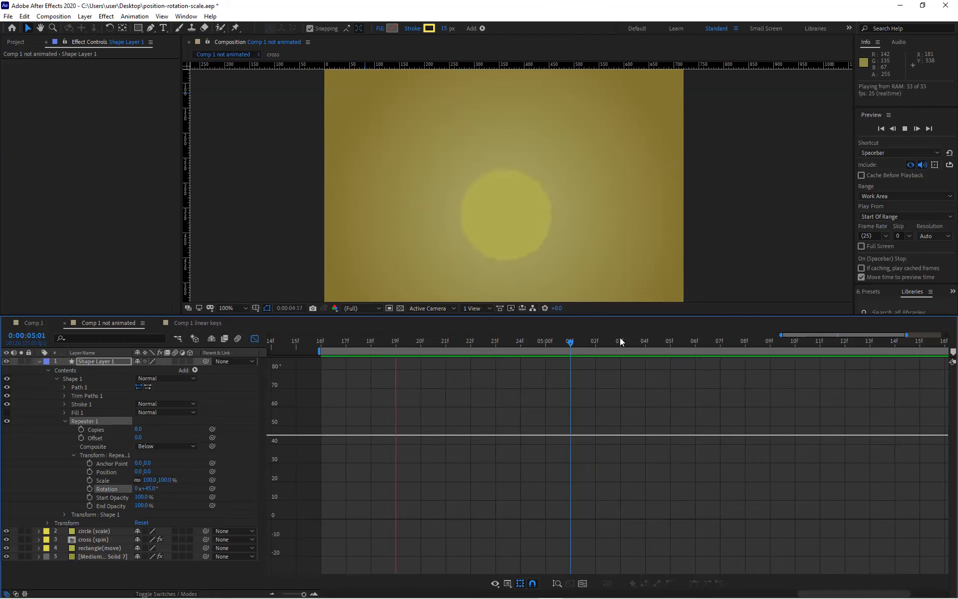
pyautogui.click(545, 341)
pyautogui.moveTo(518, 344); pyautogui.dragTo(573, 341)
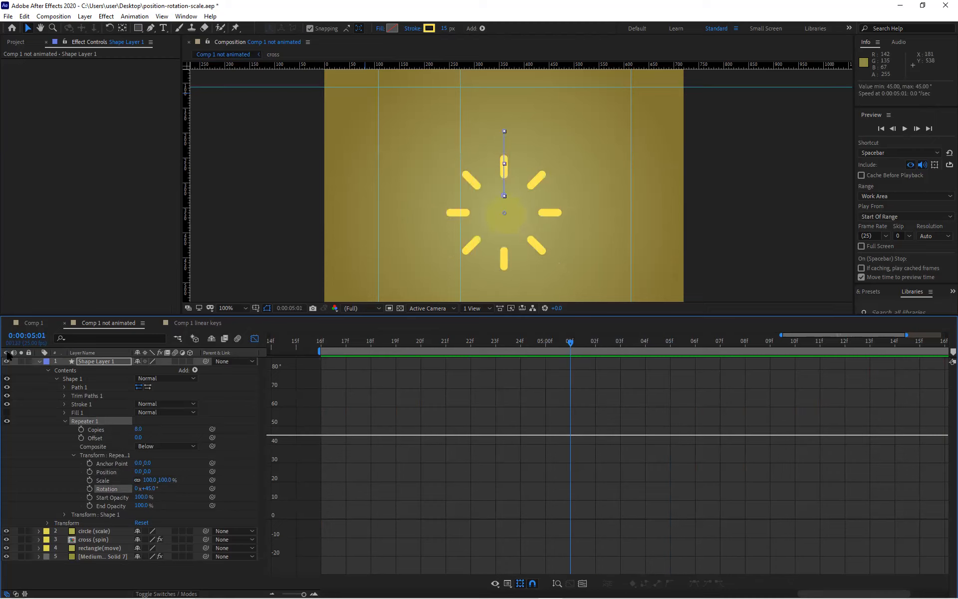
# Keyframe the starburst shape layer's Opacity from 100% at 0:00:05:01 to 0% at 0:00:05:04 and preview the fade.
pyautogui.click(92, 362)
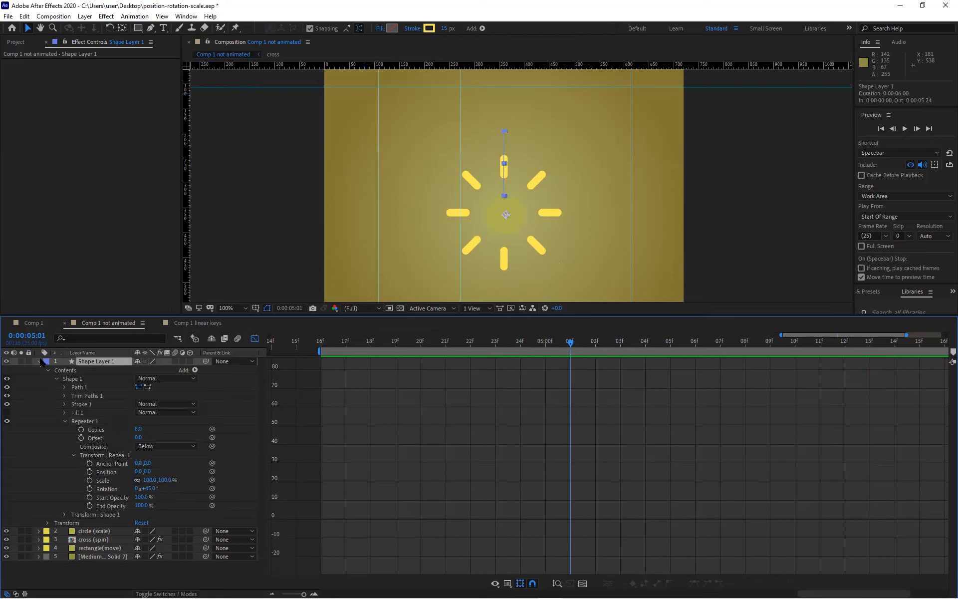
pyautogui.click(39, 360)
pyautogui.press('t')
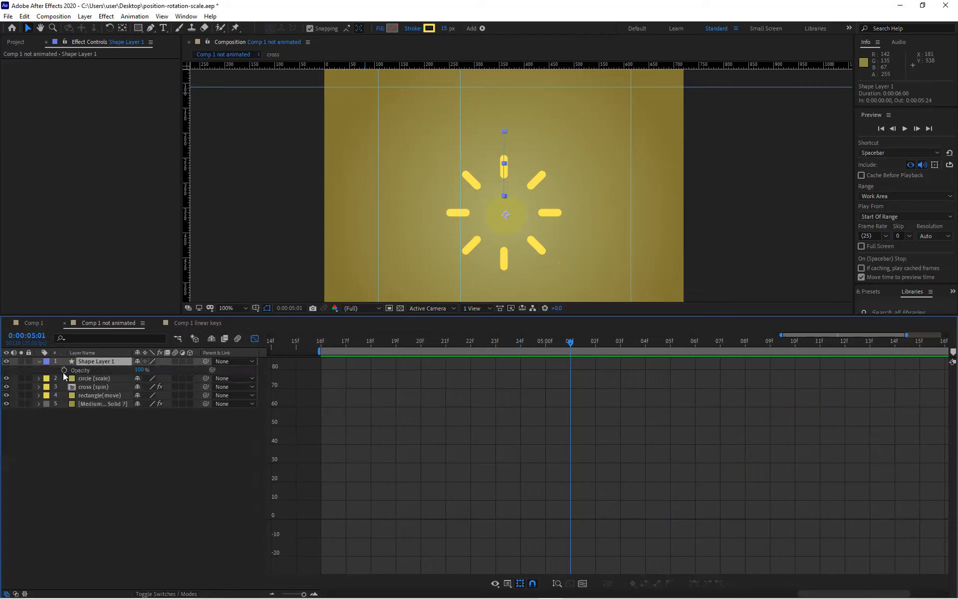
pyautogui.click(64, 370)
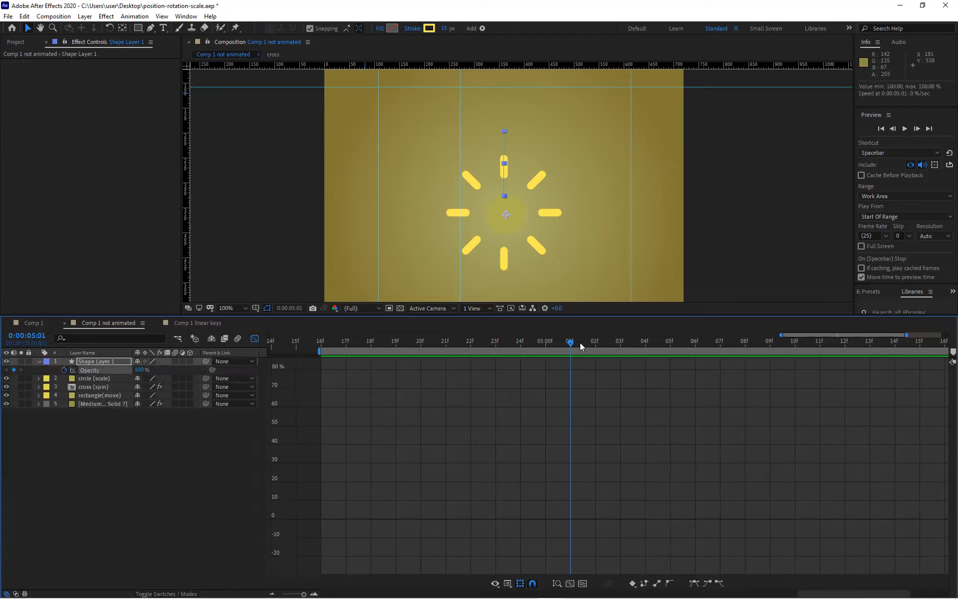
pyautogui.moveTo(565, 343); pyautogui.dragTo(640, 345)
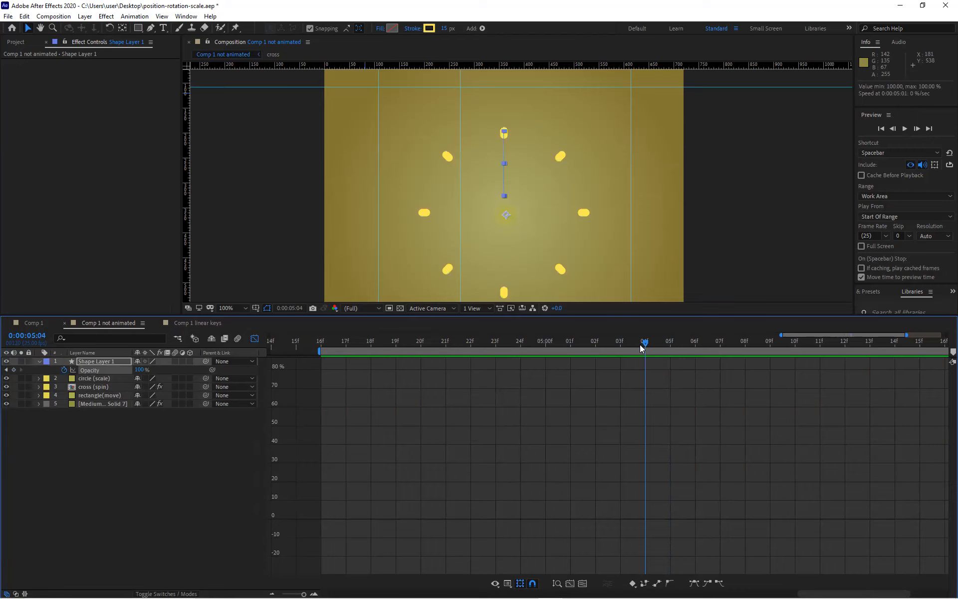
pyautogui.moveTo(141, 371); pyautogui.dragTo(83, 369)
pyautogui.press('space')
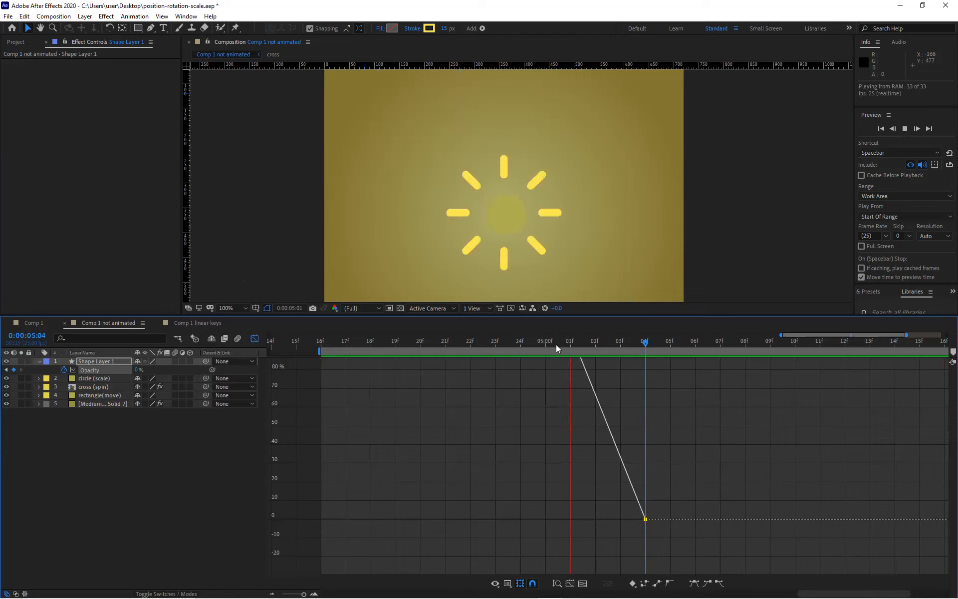
# Stretch all the Trim Paths Start, End and Offset keyframes in the graph so that the last one falls at about 0:00:05:09.
pyautogui.click(96, 362)
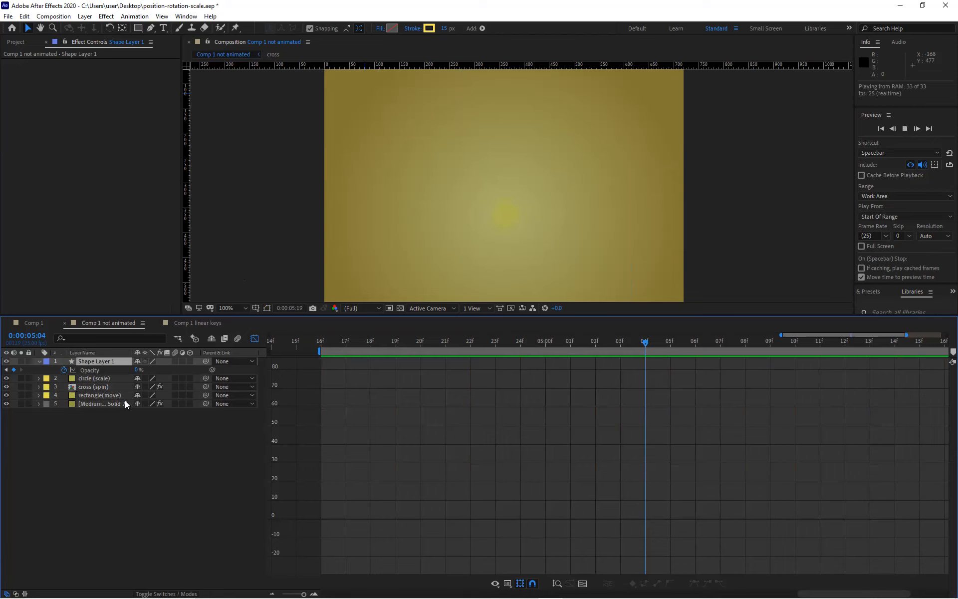
pyautogui.press('u')
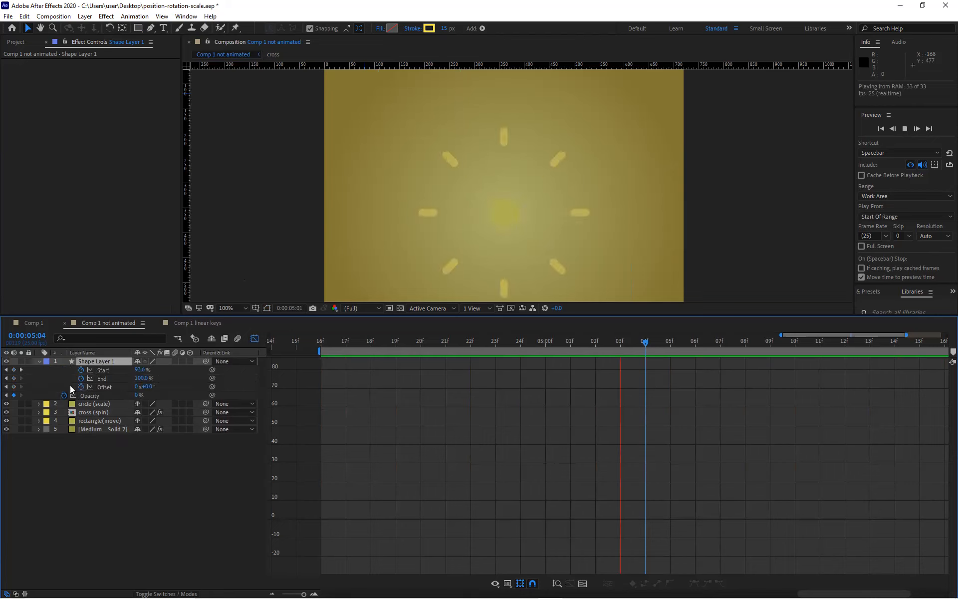
pyautogui.click(99, 372)
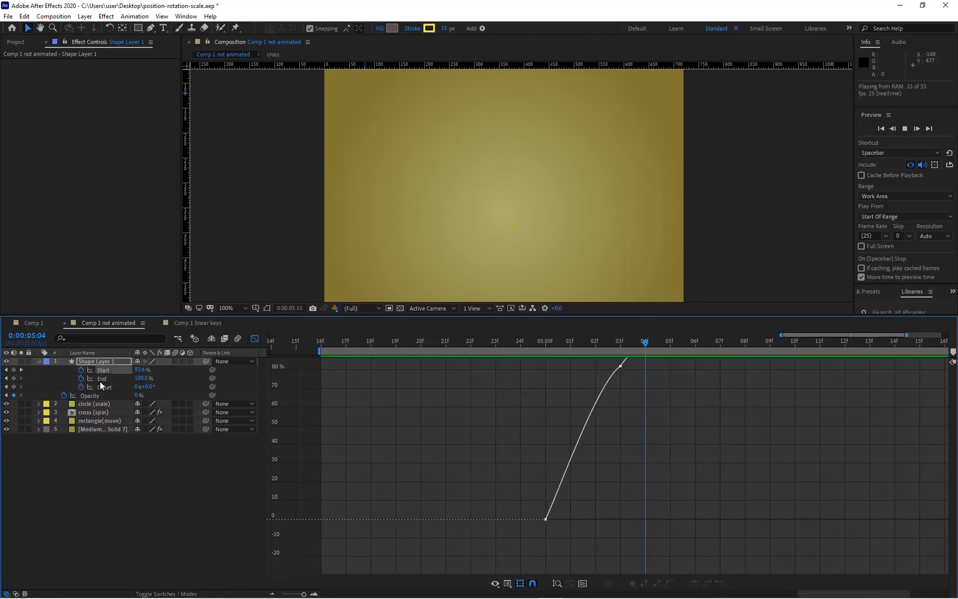
pyautogui.keyDown('shift'); pyautogui.click(103, 387); pyautogui.keyUp('shift')
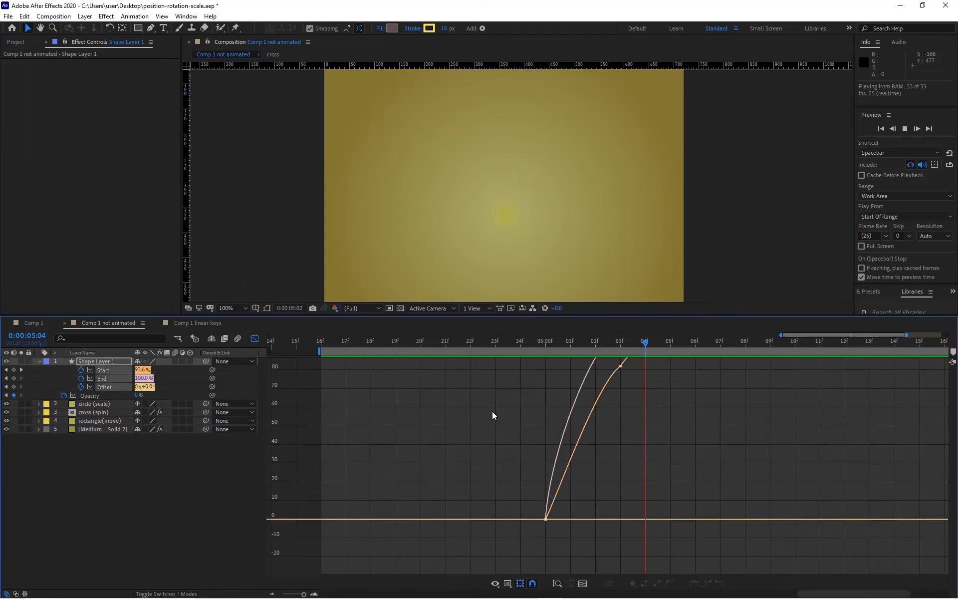
pyautogui.scroll(-3, 494, 414)
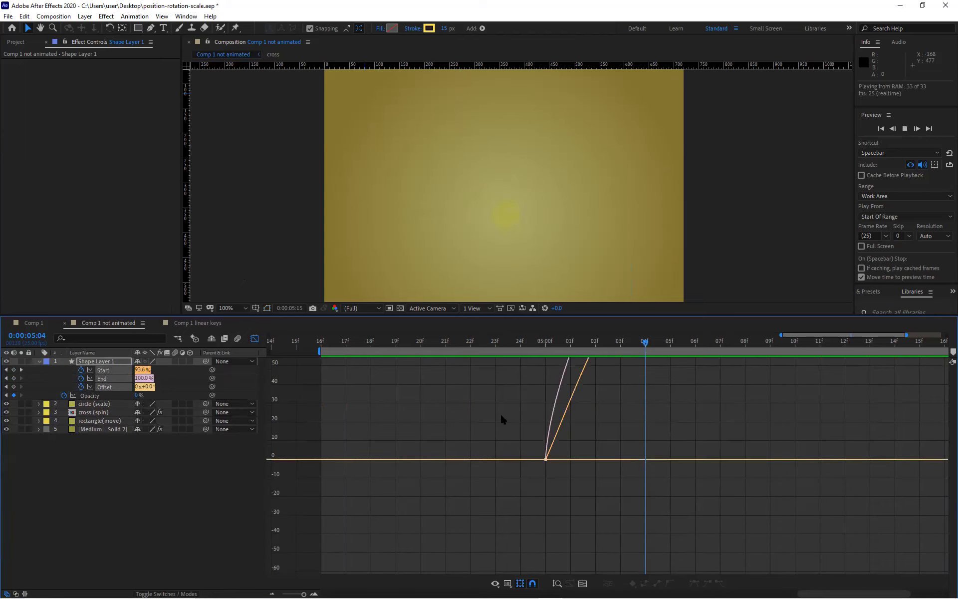
pyautogui.click(582, 583)
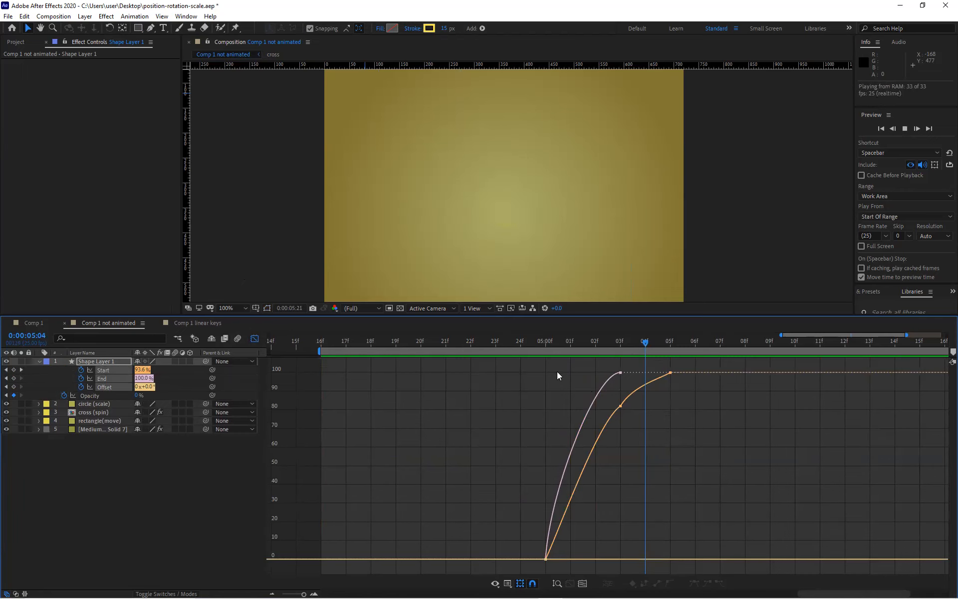
pyautogui.moveTo(517, 372); pyautogui.dragTo(720, 580)
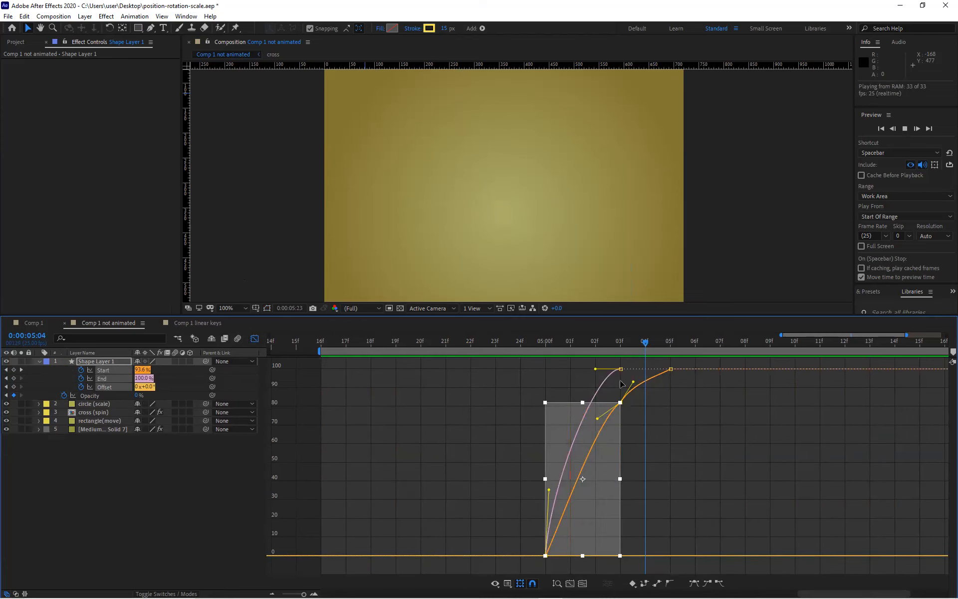
pyautogui.moveTo(697, 360); pyautogui.dragTo(539, 569)
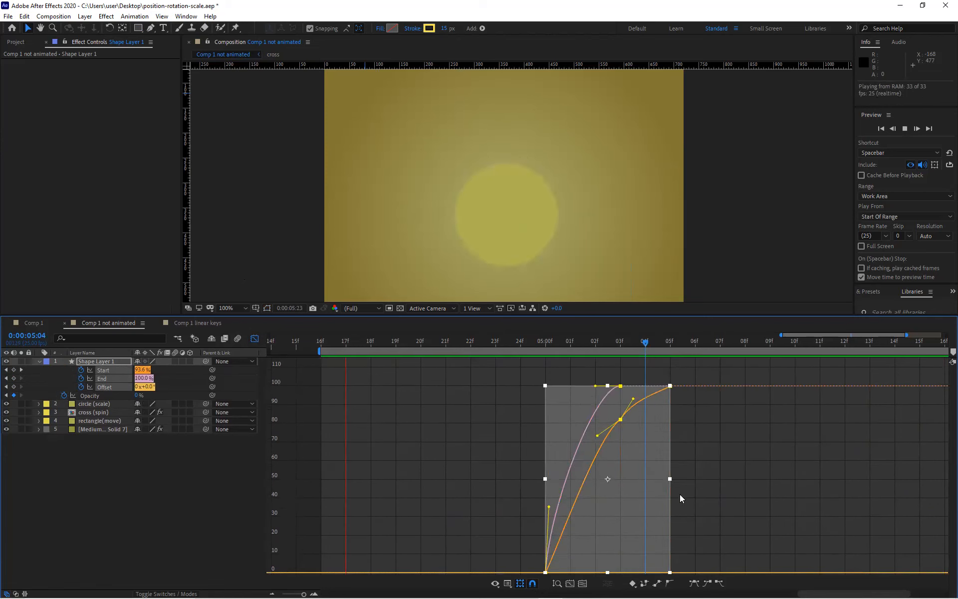
pyautogui.moveTo(670, 480); pyautogui.dragTo(765, 477)
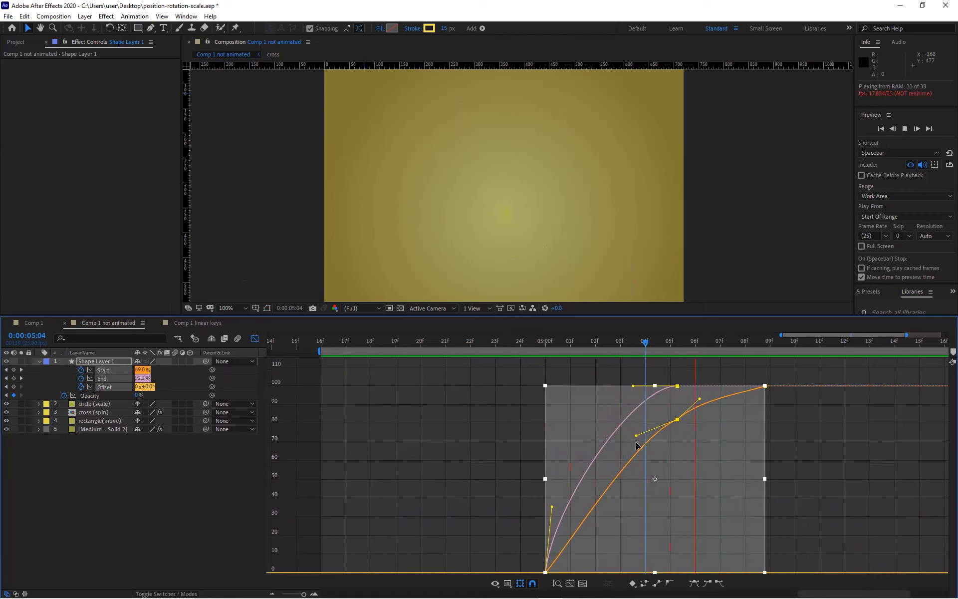
pyautogui.click(382, 458)
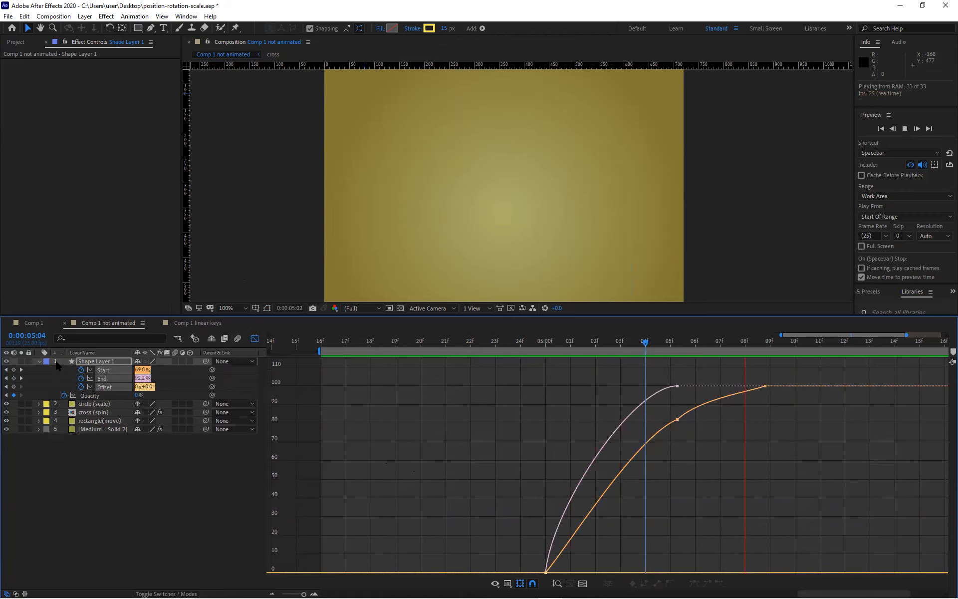
# Close the graph view, extend the work area back to the start of the composition and preview the whole animation.
pyautogui.click(38, 361)
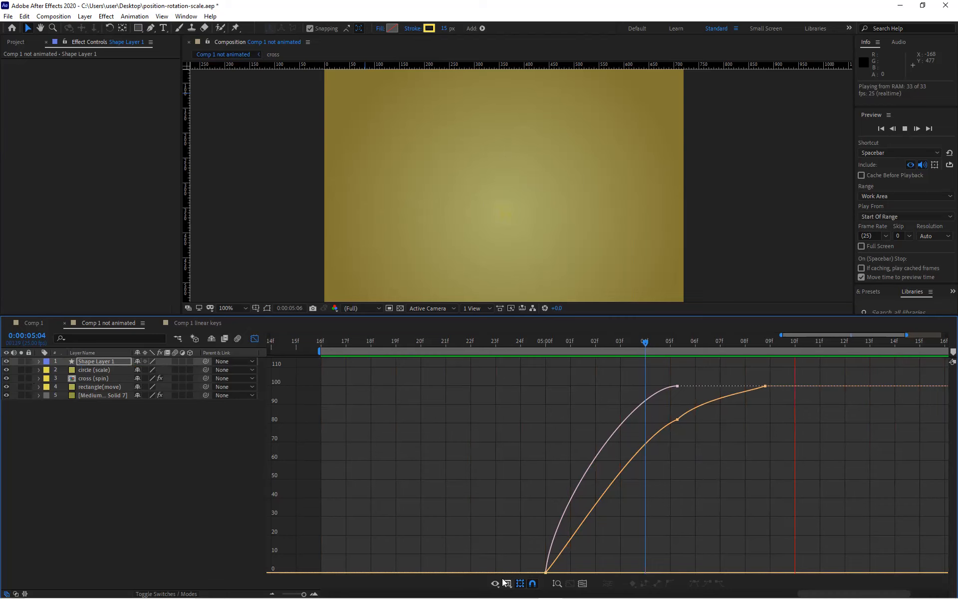
pyautogui.click(255, 339)
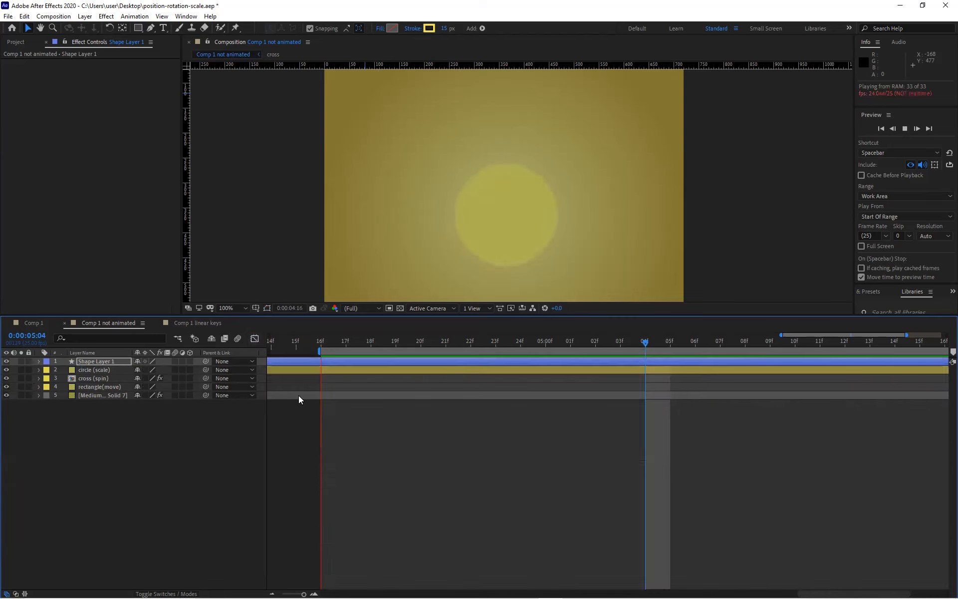
pyautogui.moveTo(318, 351); pyautogui.dragTo(270, 352)
pyautogui.moveTo(303, 593); pyautogui.dragTo(236, 588)
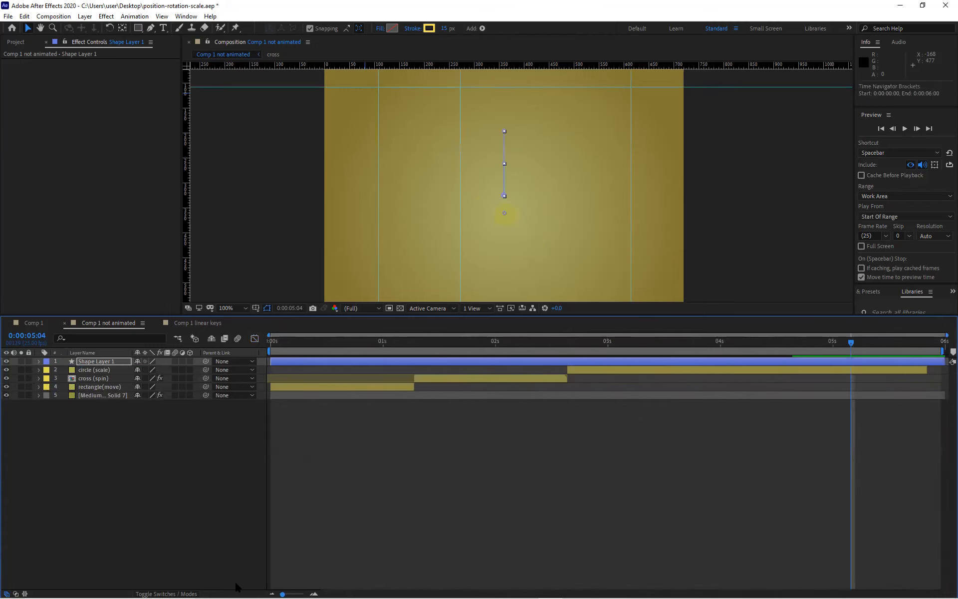
pyautogui.press('space')
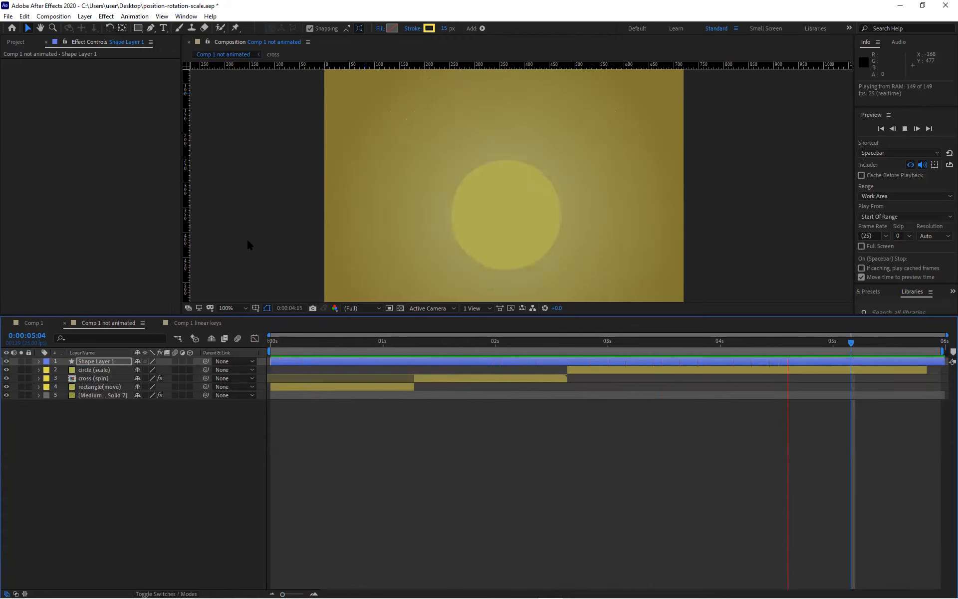
pyautogui.press('space')
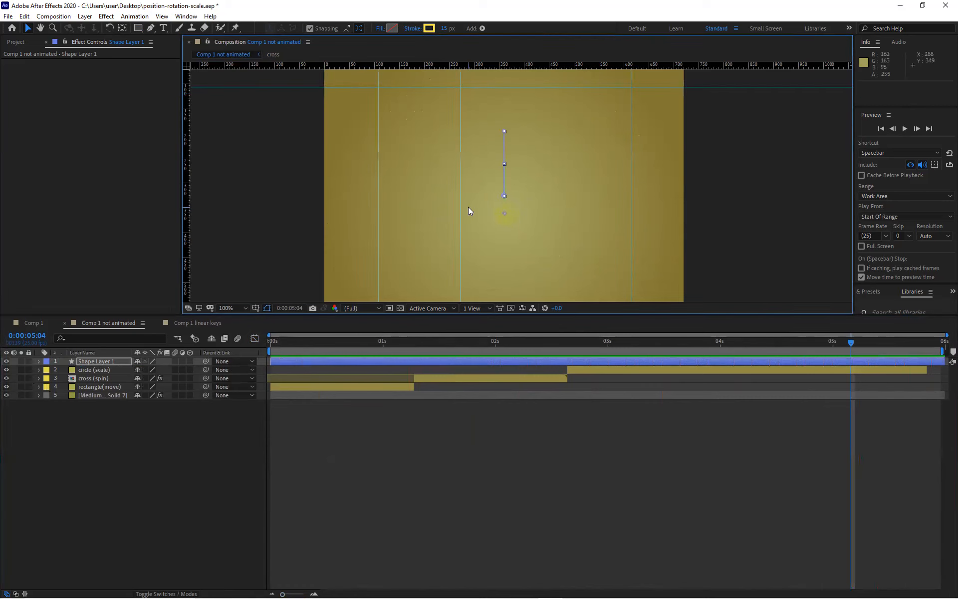
pyautogui.press(',')
pyautogui.press('space')
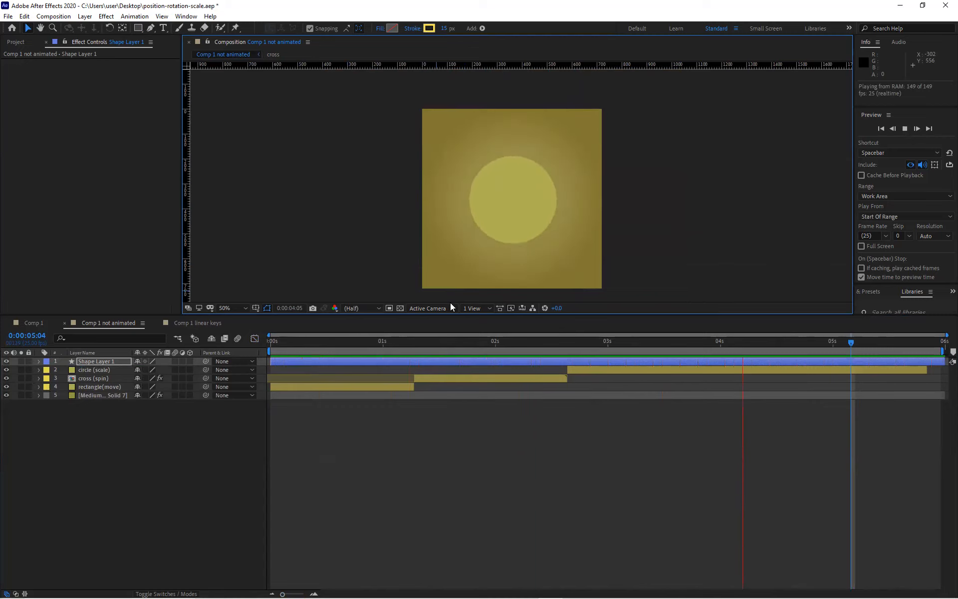
# Return to the start of the timeline, open Comp 1 and switch to the Freesound website in Chrome.
pyautogui.moveTo(678, 347); pyautogui.dragTo(86, 334)
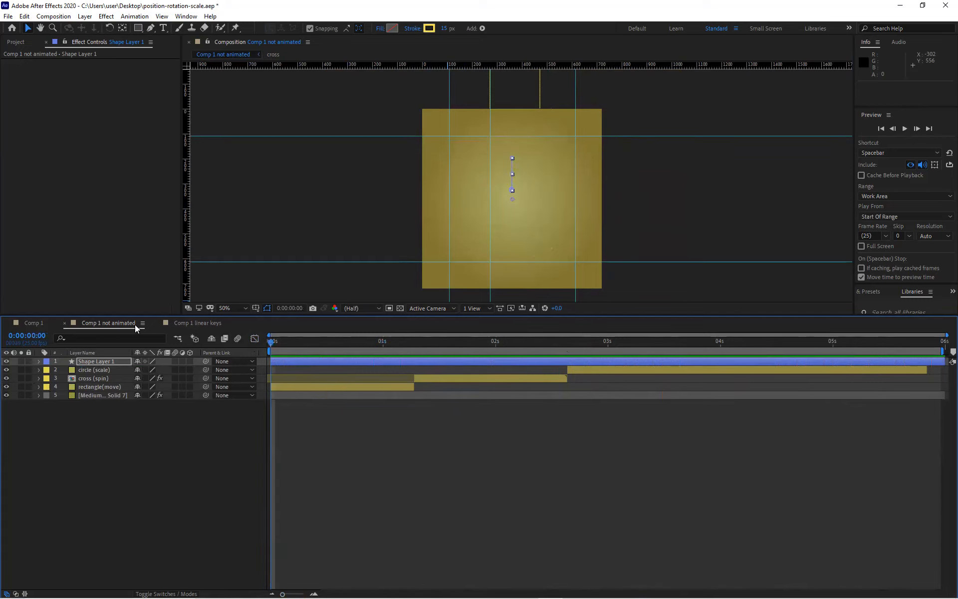
pyautogui.click(20, 327)
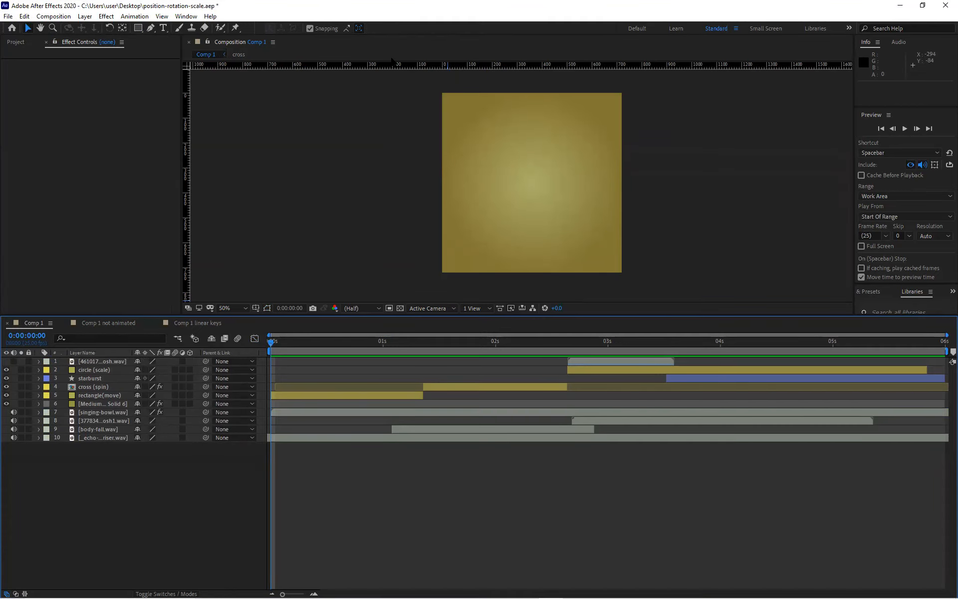
pyautogui.hotkey('alt', 'Tab')
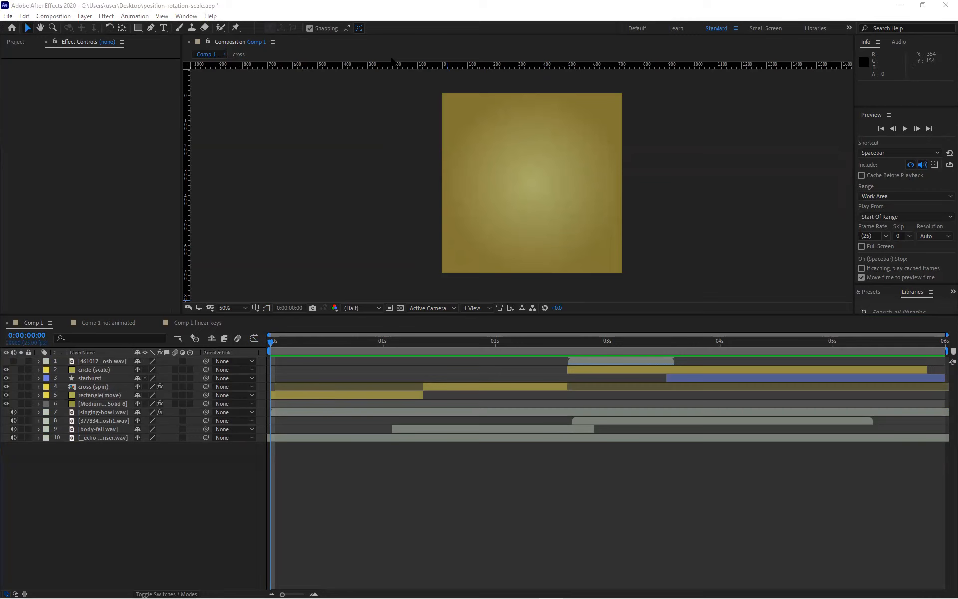
pyautogui.moveTo(509, 587)
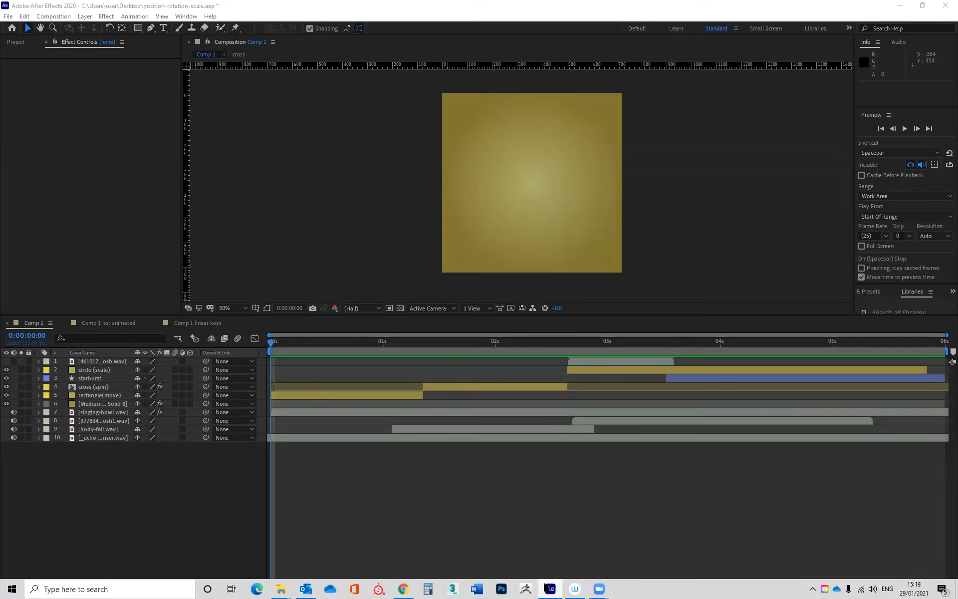
pyautogui.click(404, 588)
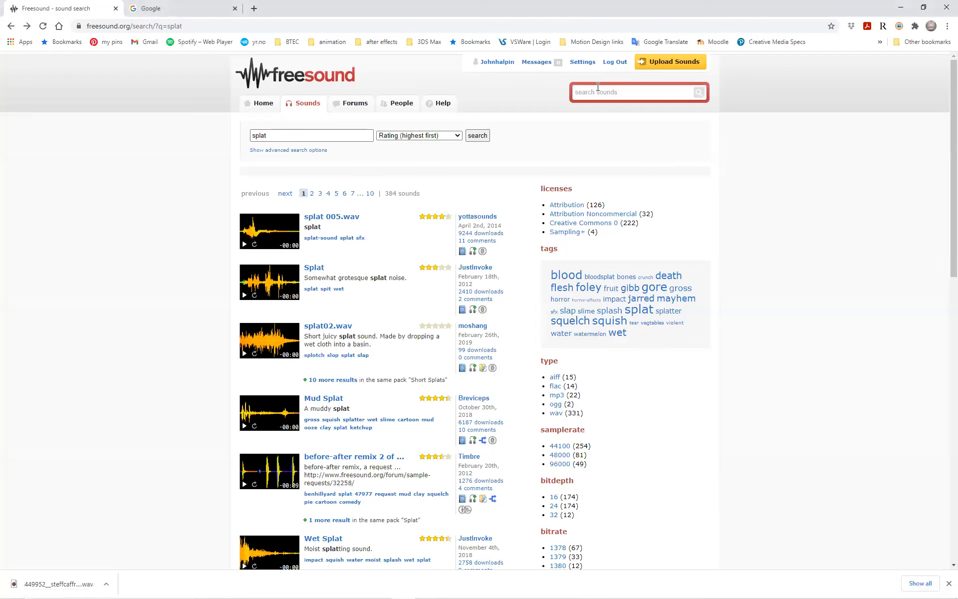
# Clear the splat search term, play the first Freesound result, splat 005.wav, and switch back to After Effects.
pyautogui.moveTo(274, 133); pyautogui.dragTo(167, 131)
pyautogui.press('BackSpace')
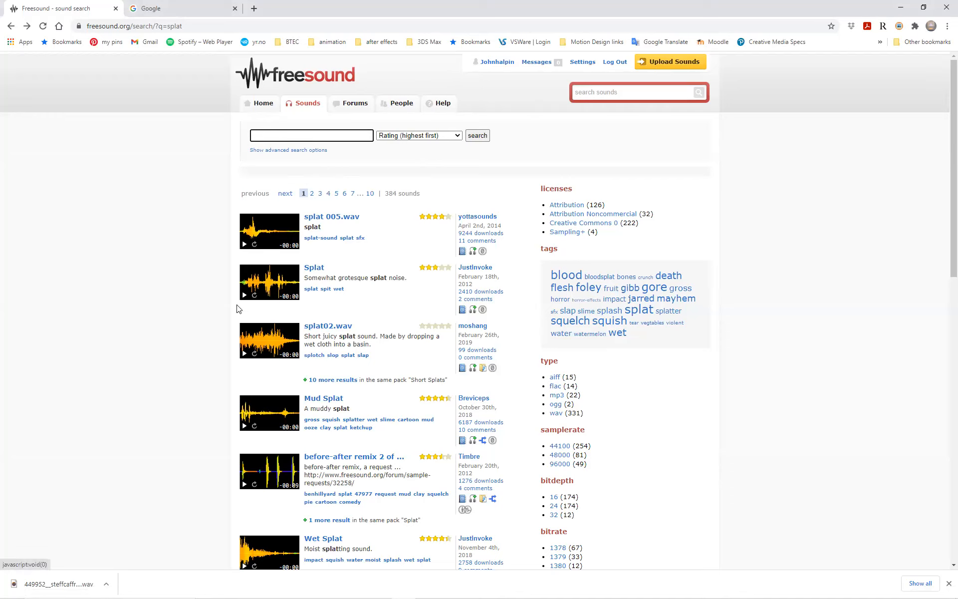
pyautogui.click(244, 244)
pyautogui.click(896, 7)
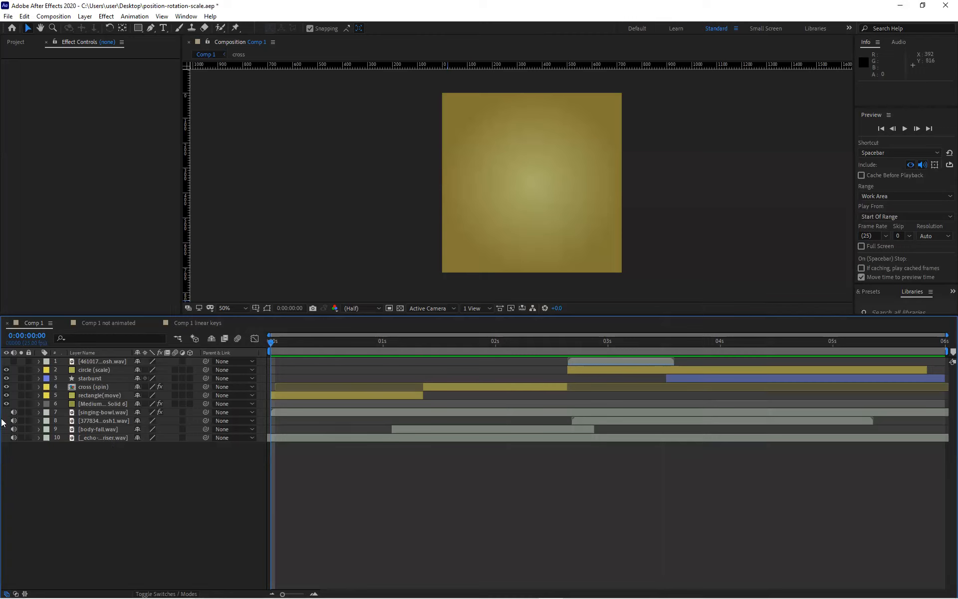
# Select the singing-bowl.wav layer and preview the full composition with all its active sound layers.
pyautogui.click(98, 413)
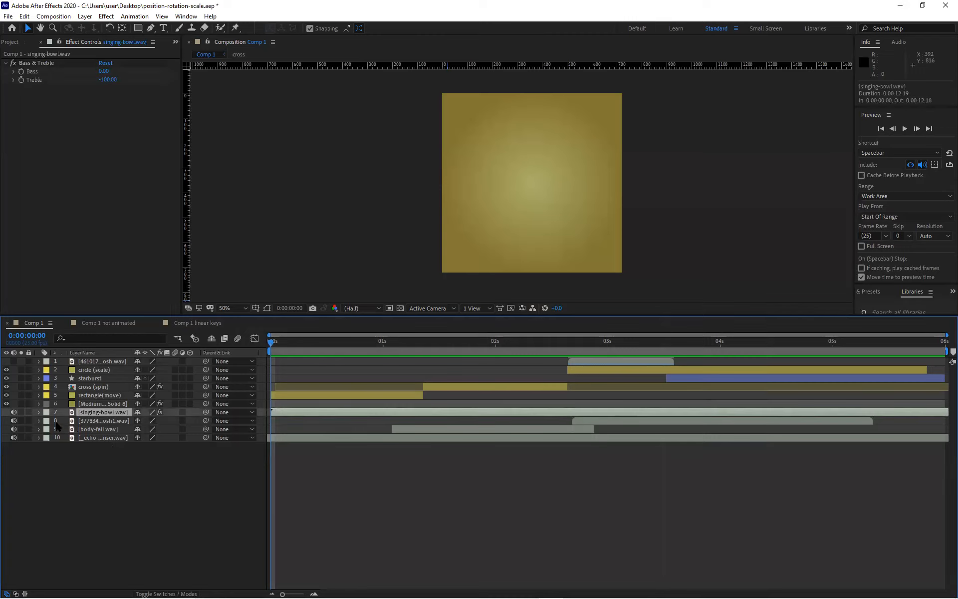
pyautogui.press('space')
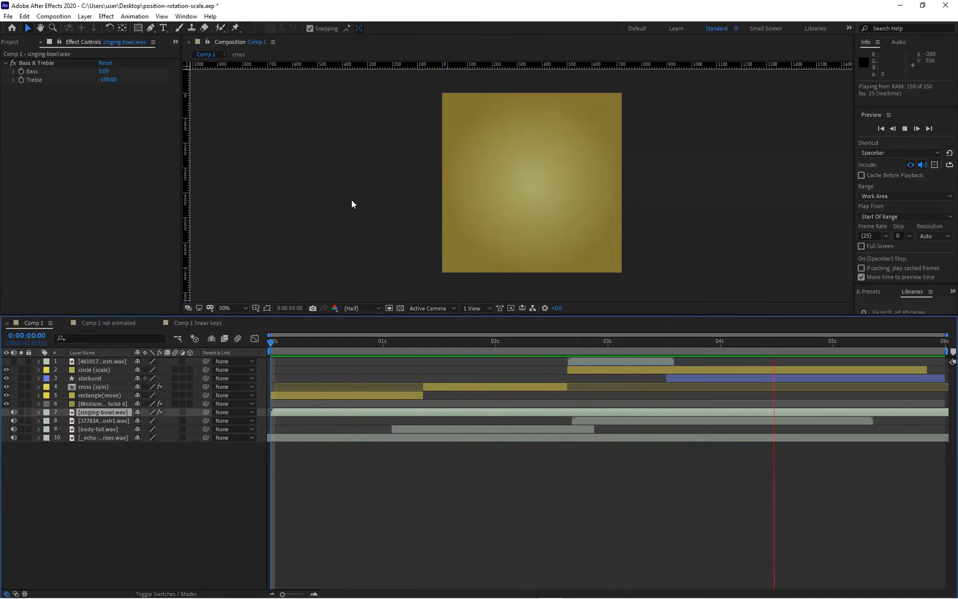
pyautogui.press('space')
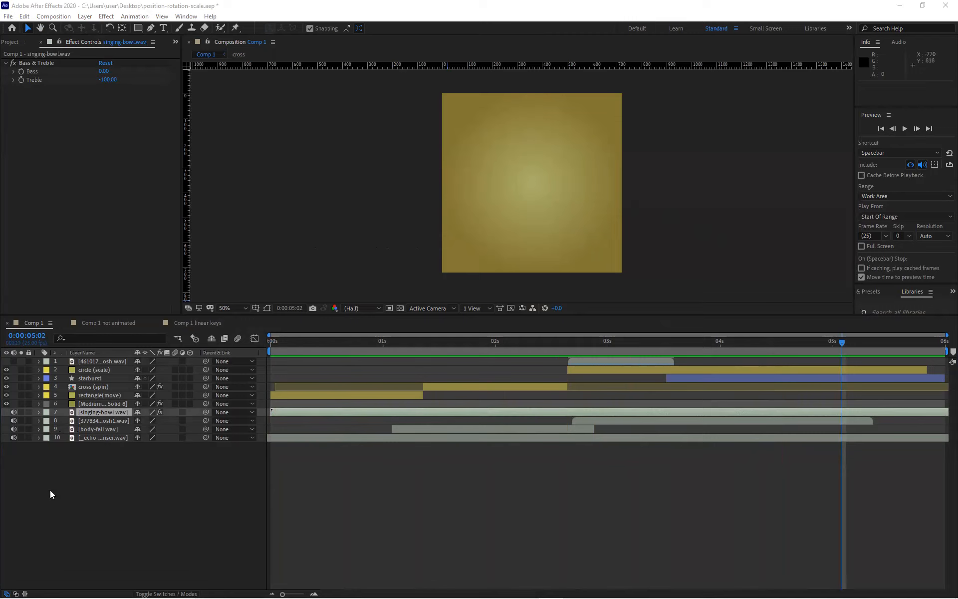
# Mute the three sound layers above the echo-chromatic-riser and preview the composition with only the riser audible.
pyautogui.moveTo(13, 412); pyautogui.dragTo(14, 430)
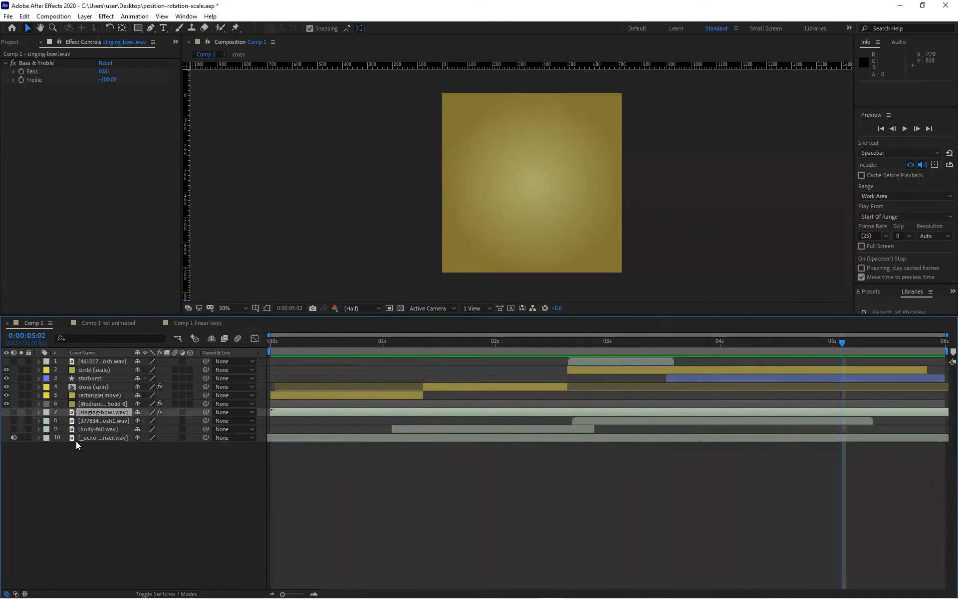
pyautogui.click(95, 437)
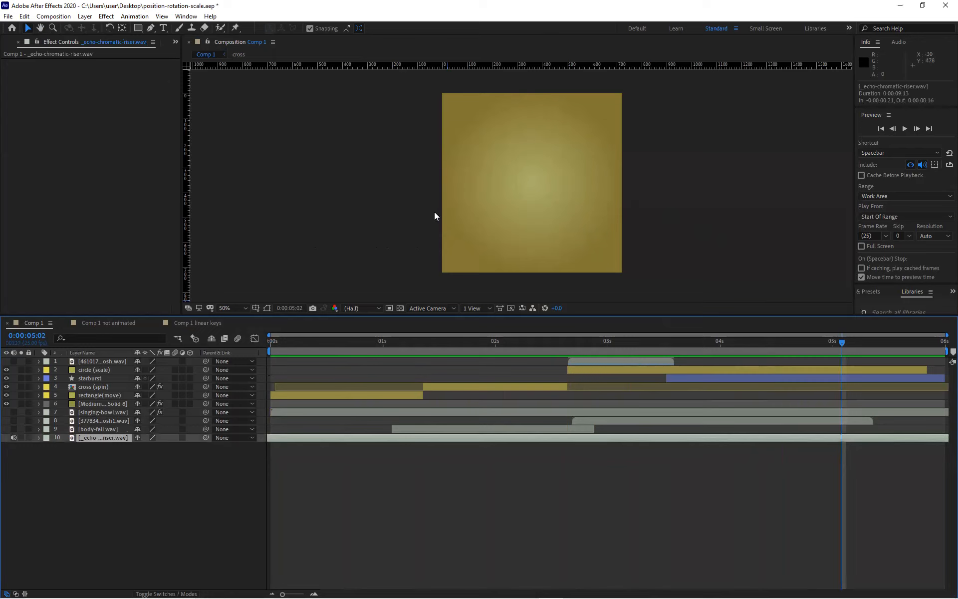
pyautogui.press('space')
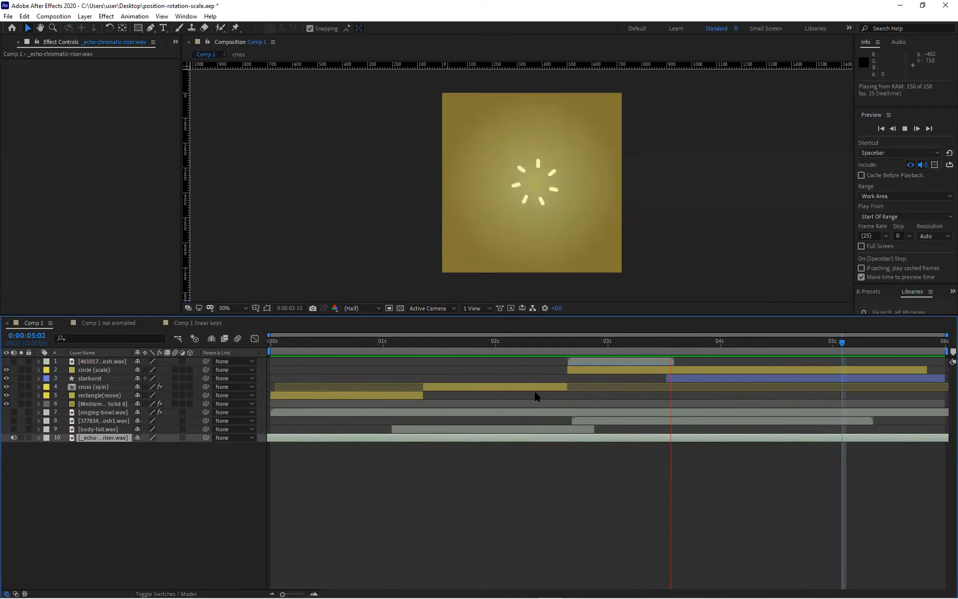
pyautogui.press('space')
# Reveal the riser's Audio Levels keyframes and waveform and examine them from the composition start to 0:00:03:11.
pyautogui.click(38, 437)
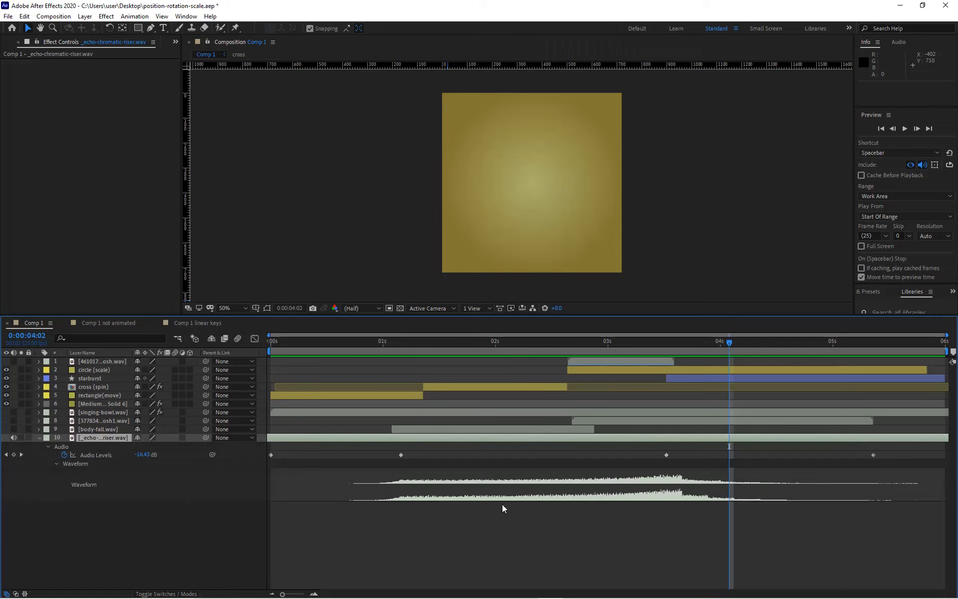
pyautogui.click(400, 455)
pyautogui.press('Delete')
pyautogui.moveTo(313, 343); pyautogui.dragTo(229, 345)
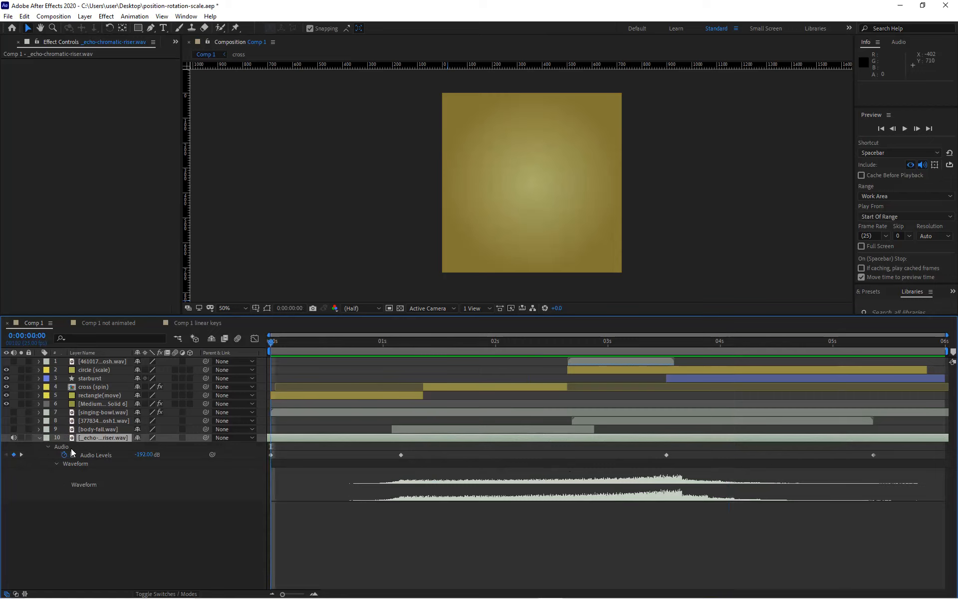
pyautogui.moveTo(269, 340); pyautogui.dragTo(401, 345)
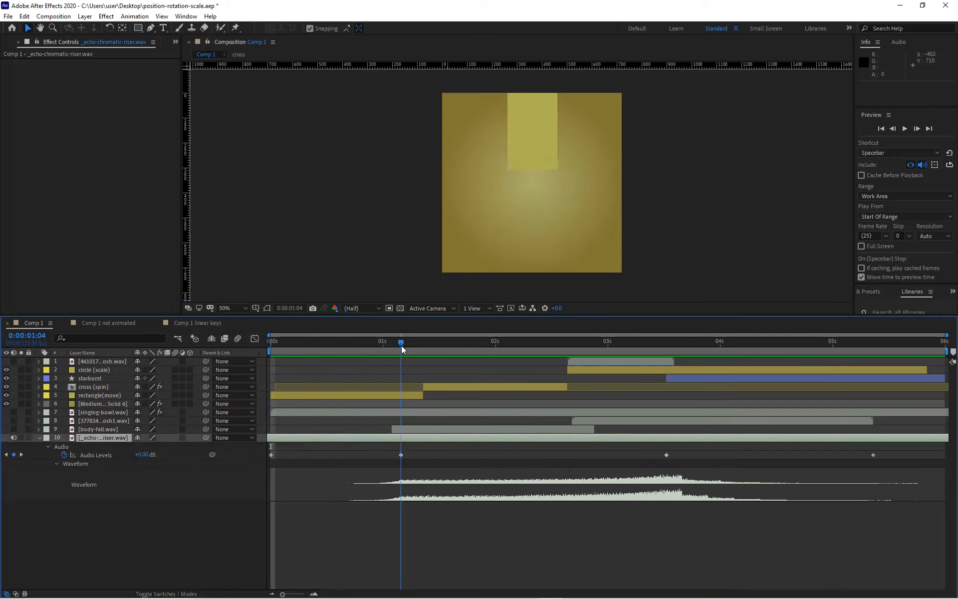
pyautogui.moveTo(402, 345); pyautogui.dragTo(652, 378)
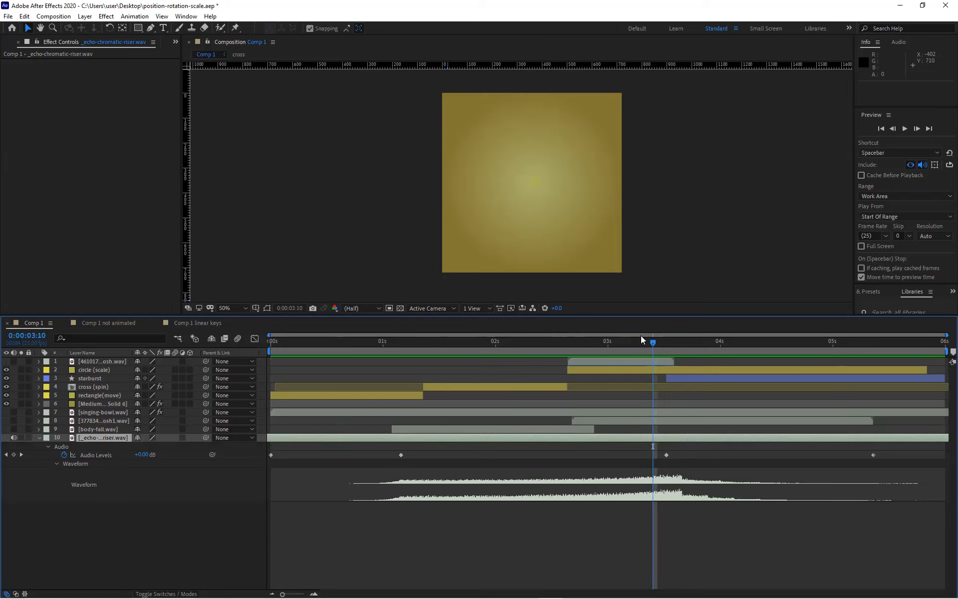
pyautogui.moveTo(657, 343)
pyautogui.mouseDown()
pyautogui.moveTo(672, 338)
pyautogui.moveTo(656, 336)
pyautogui.mouseUp()
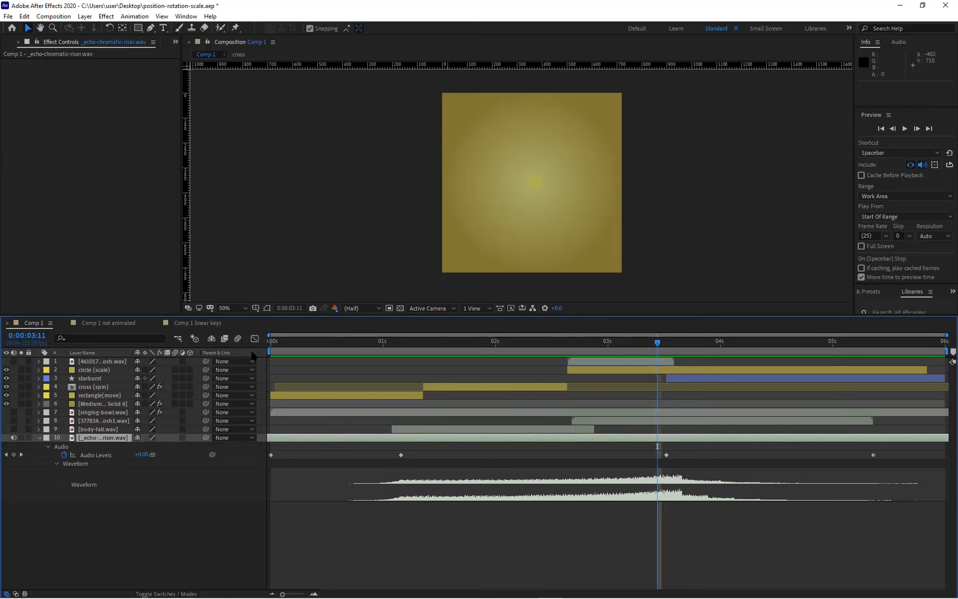
# Start the work area at about 3 seconds and preview the riser's peak and fade-out.
pyautogui.moveTo(561, 367); pyautogui.dragTo(607, 372)
pyautogui.press('space')
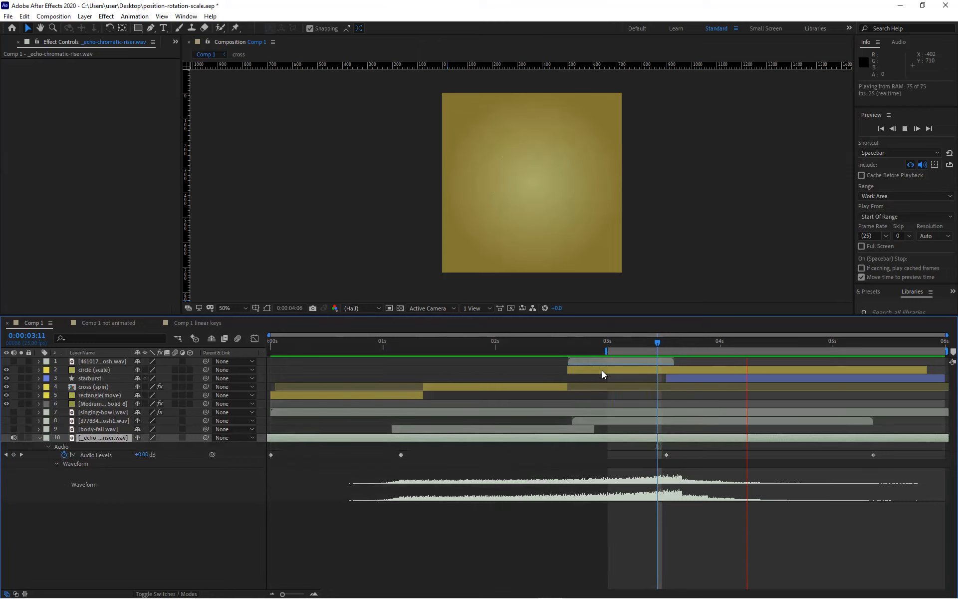
pyautogui.press('space')
# Set the work area from 0:00:00:00 to 0:00:02:04, mute the riser and turn on the body-fall.wav audio.
pyautogui.moveTo(610, 352); pyautogui.dragTo(154, 346)
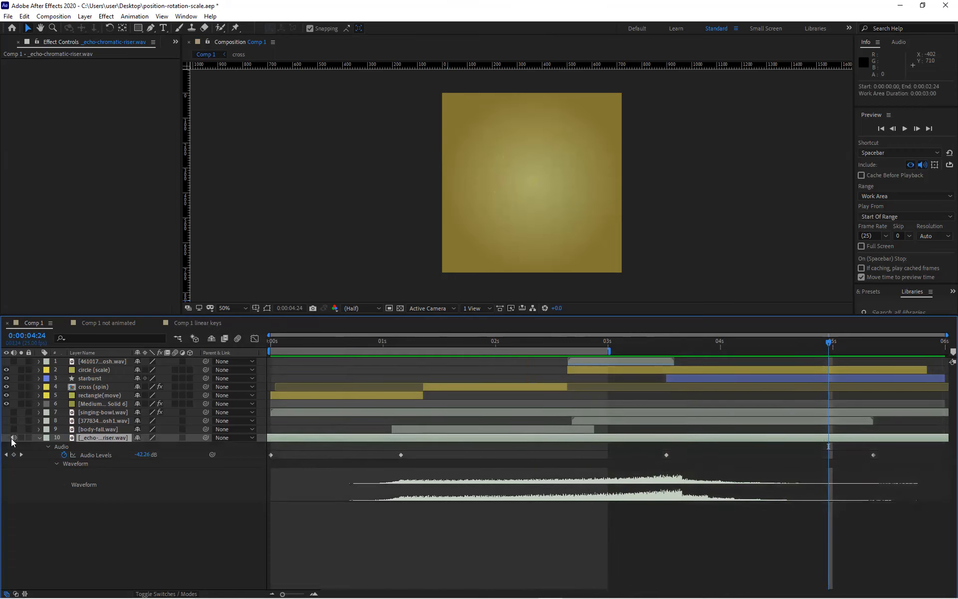
pyautogui.click(13, 437)
pyautogui.click(13, 429)
pyautogui.moveTo(278, 344); pyautogui.dragTo(378, 349)
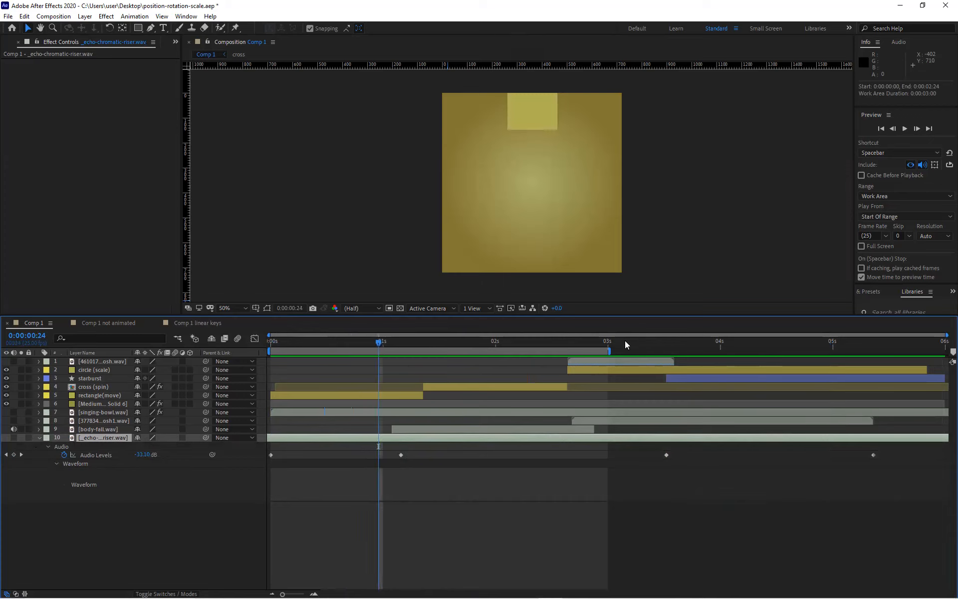
pyautogui.moveTo(610, 351); pyautogui.dragTo(519, 351)
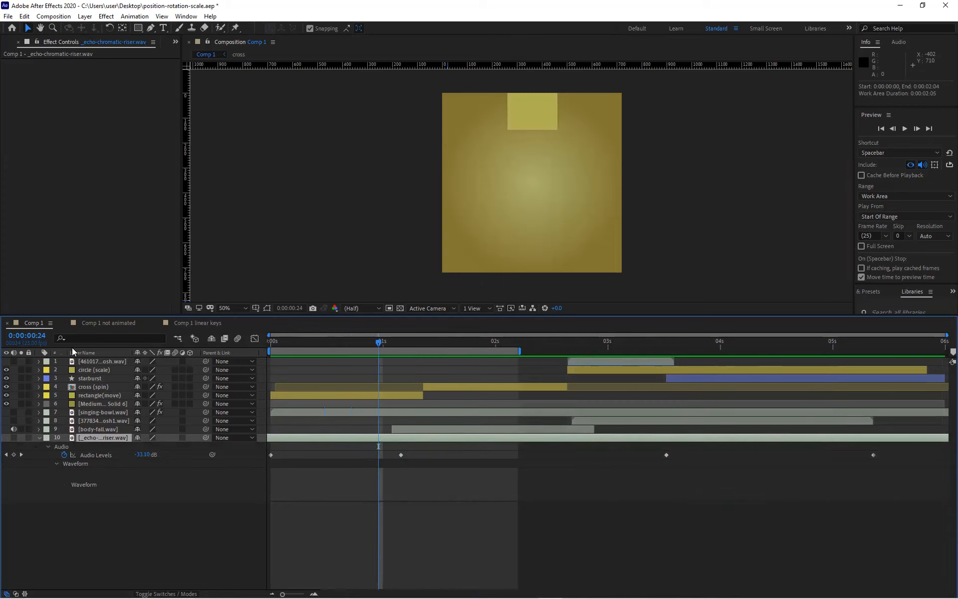
# Reveal the body-fall.wav waveform, move the playhead to the layer's start at 0:00:01:02 and preview the sound.
pyautogui.click(39, 430)
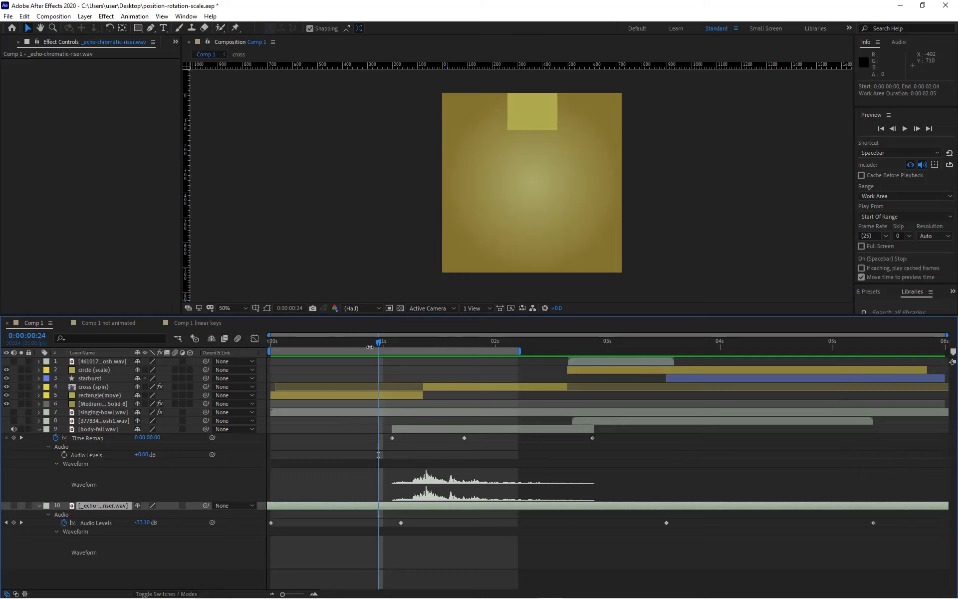
pyautogui.moveTo(382, 343); pyautogui.dragTo(392, 343)
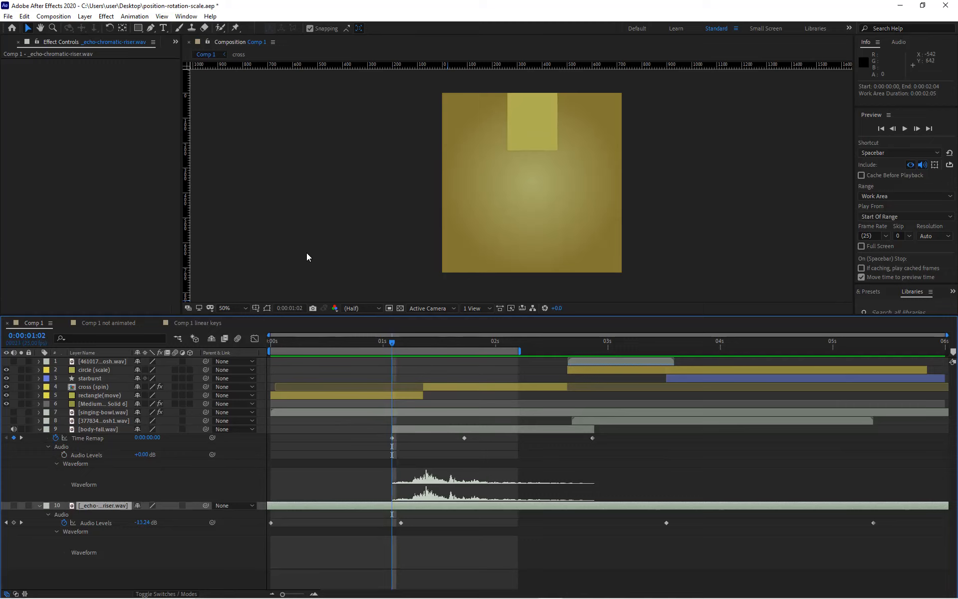
pyautogui.press('space')
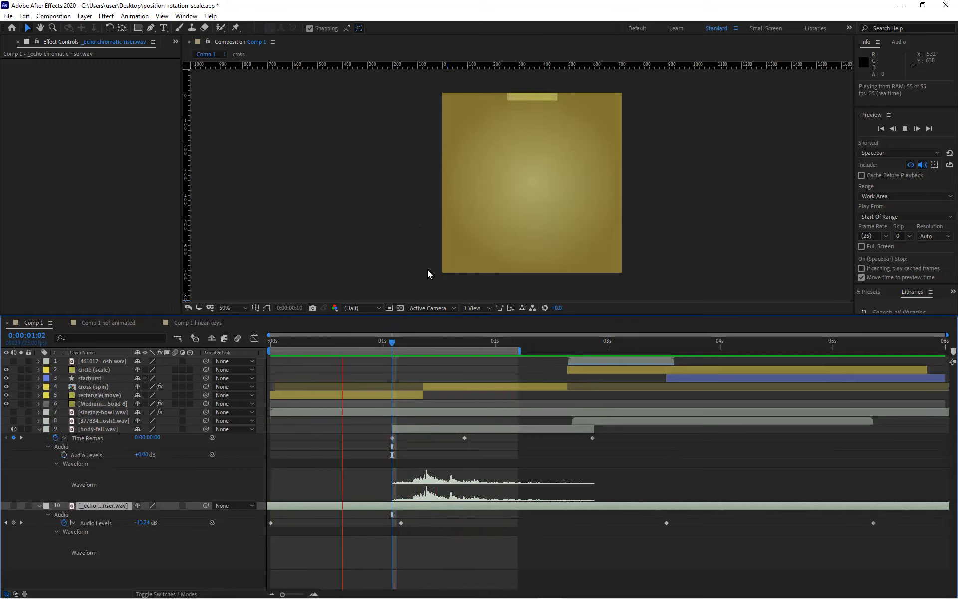
# Make only the 377834…osh1.wav layer audible, shift the work area to 0:00:02:17–0:00:04:21 and preview it.
pyautogui.click(14, 421)
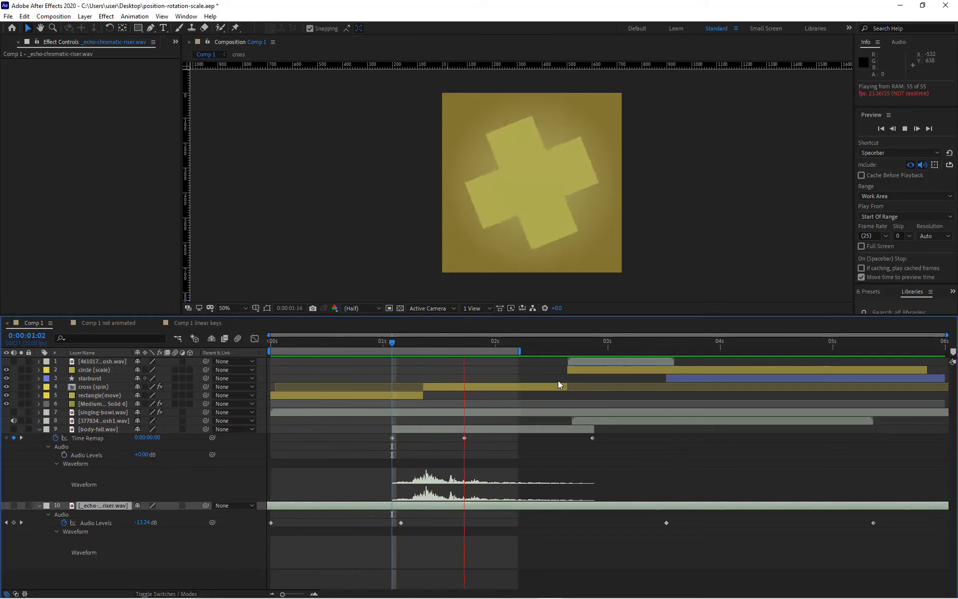
pyautogui.moveTo(423, 346); pyautogui.dragTo(639, 362)
pyautogui.moveTo(449, 351); pyautogui.dragTo(746, 347)
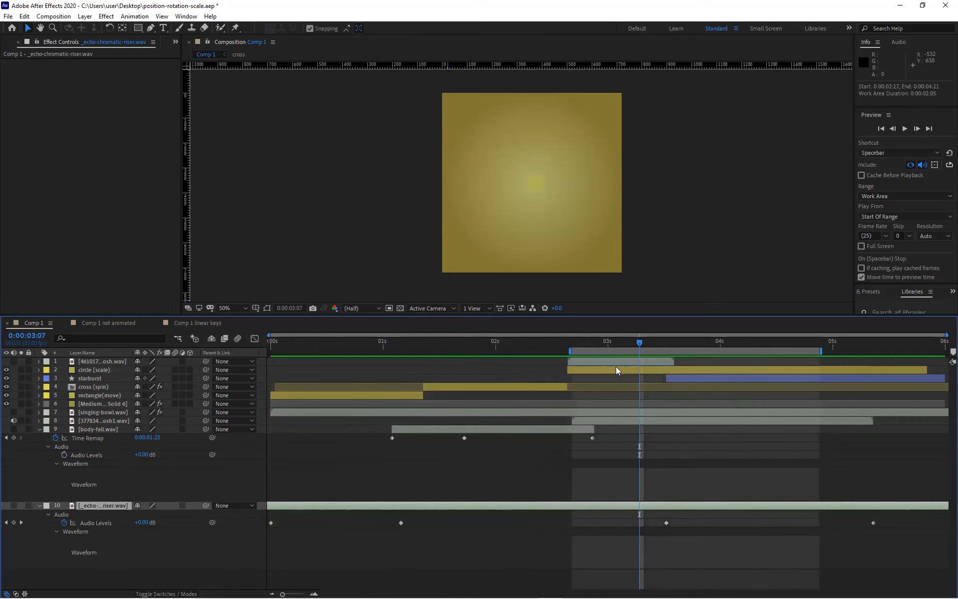
pyautogui.press('space')
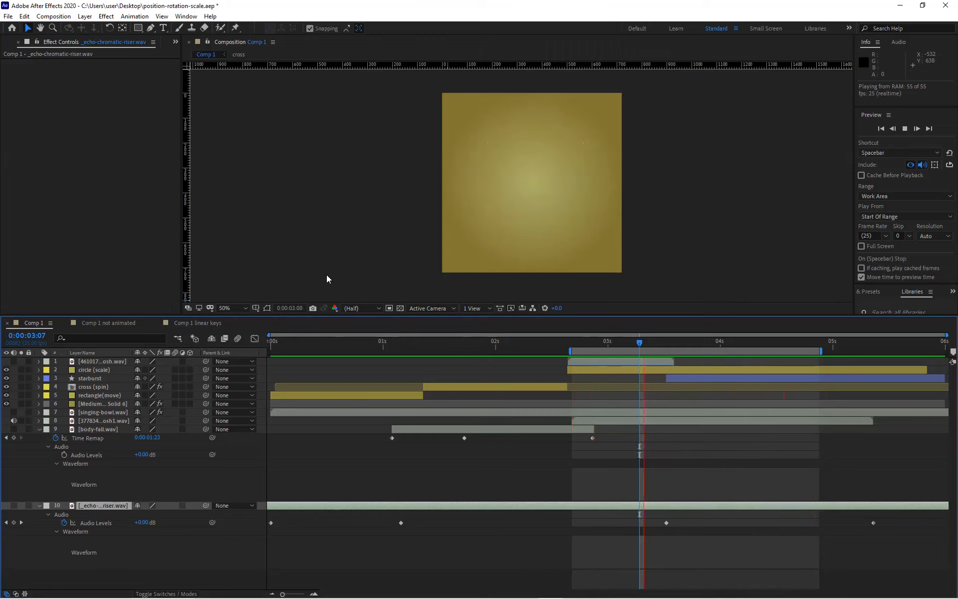
# Reveal the 377834…osh1.wav waveform and compare it with the shrinking circle from 0:00:02:17 to 0:00:03:04.
pyautogui.moveTo(560, 340)
pyautogui.mouseDown()
pyautogui.moveTo(584, 340)
pyautogui.moveTo(572, 341)
pyautogui.mouseUp()
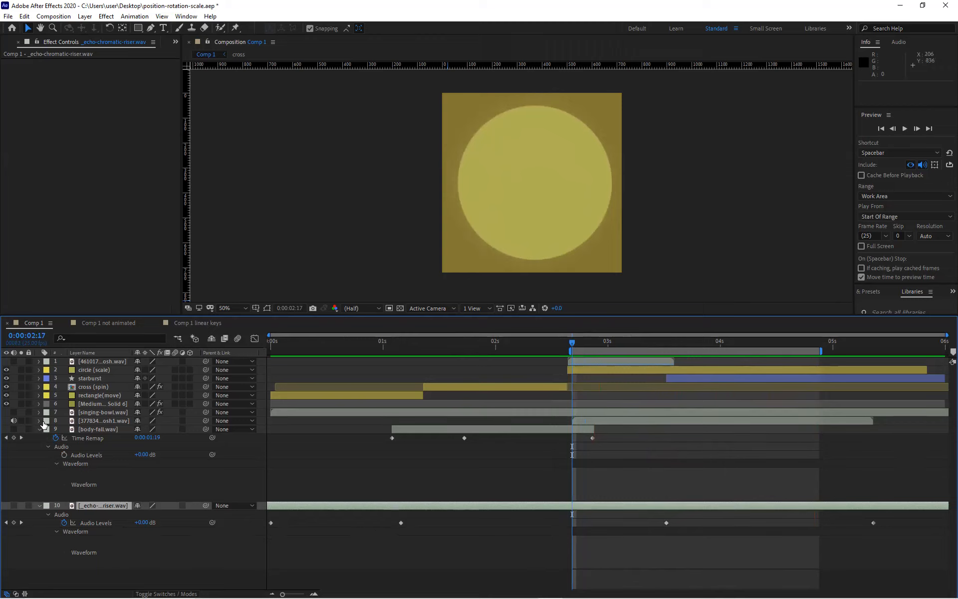
pyautogui.click(38, 420)
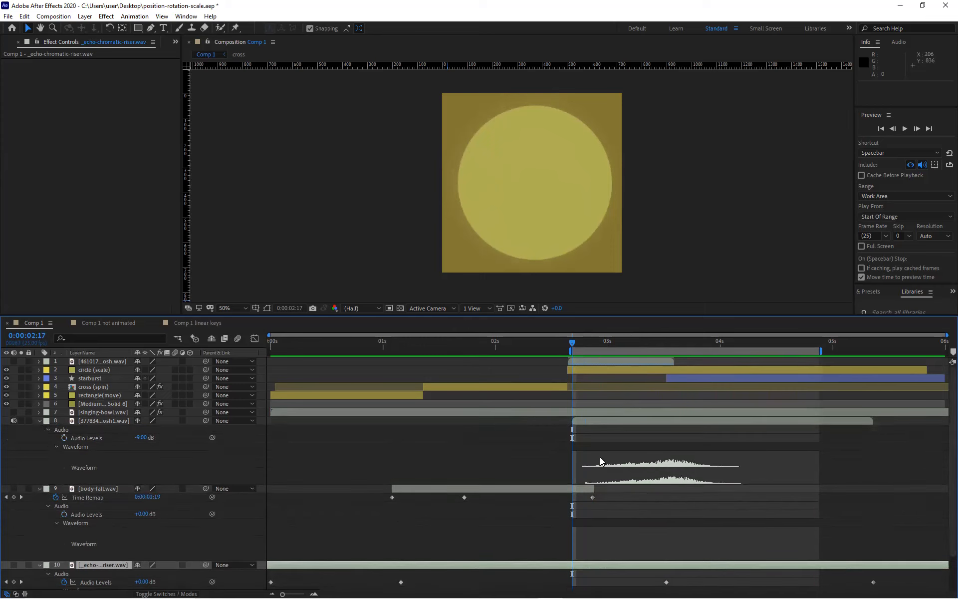
pyautogui.moveTo(569, 342); pyautogui.dragTo(625, 377)
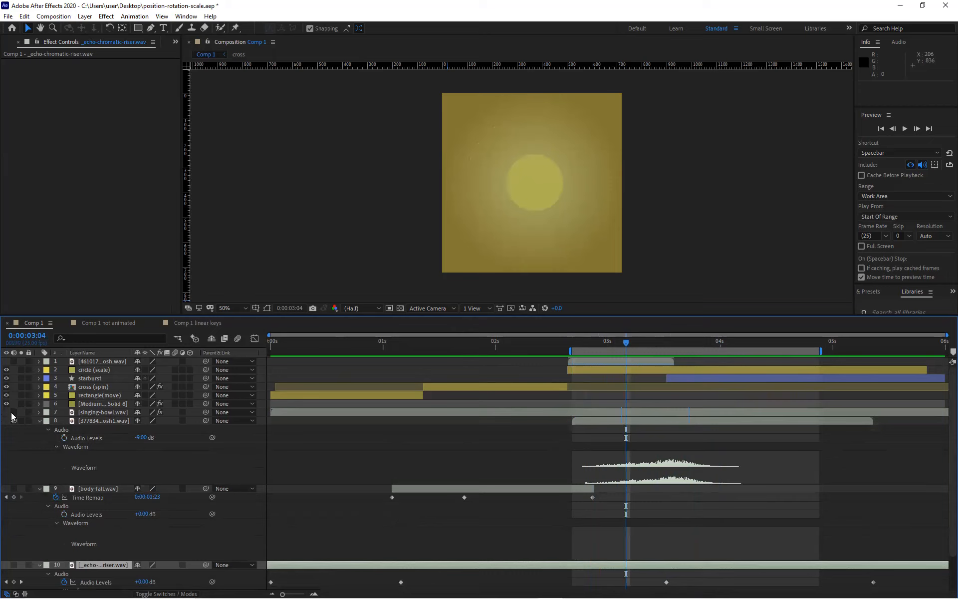
# Make only singing-bowl.wav audible, shift the work area to the composition start and preview the sound.
pyautogui.moveTo(12, 413); pyautogui.dragTo(14, 422)
pyautogui.moveTo(582, 351); pyautogui.dragTo(282, 350)
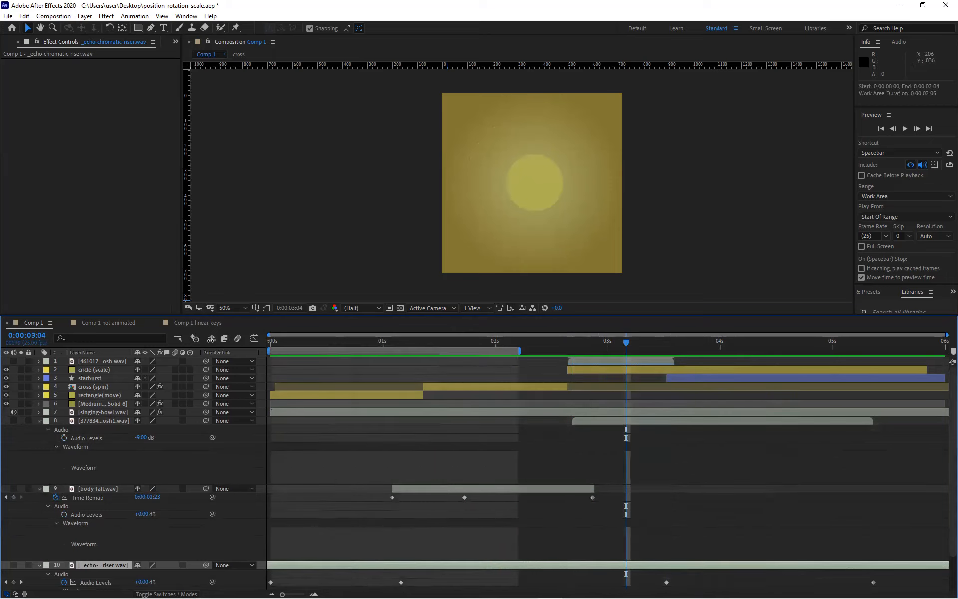
pyautogui.press('space')
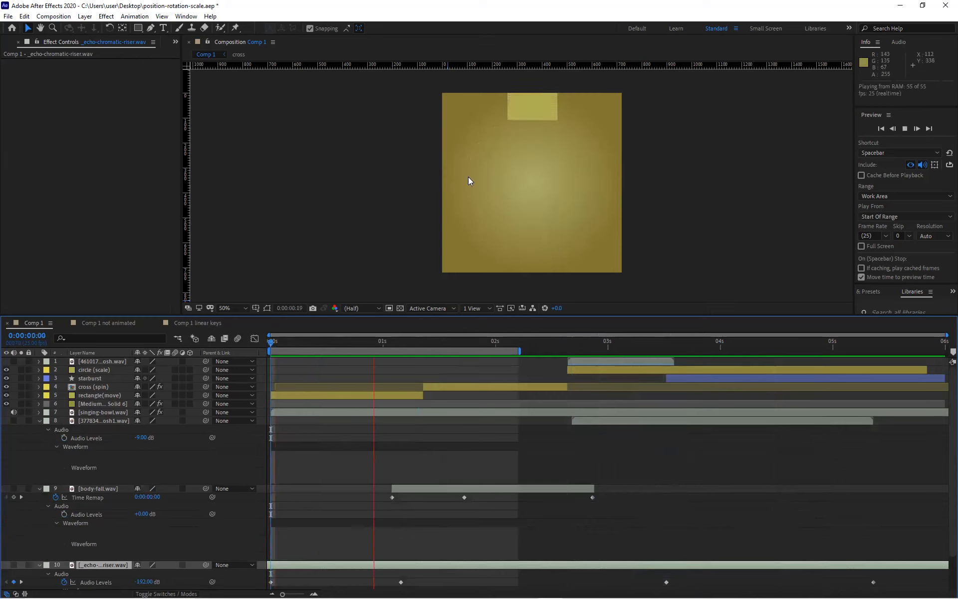
pyautogui.press('space')
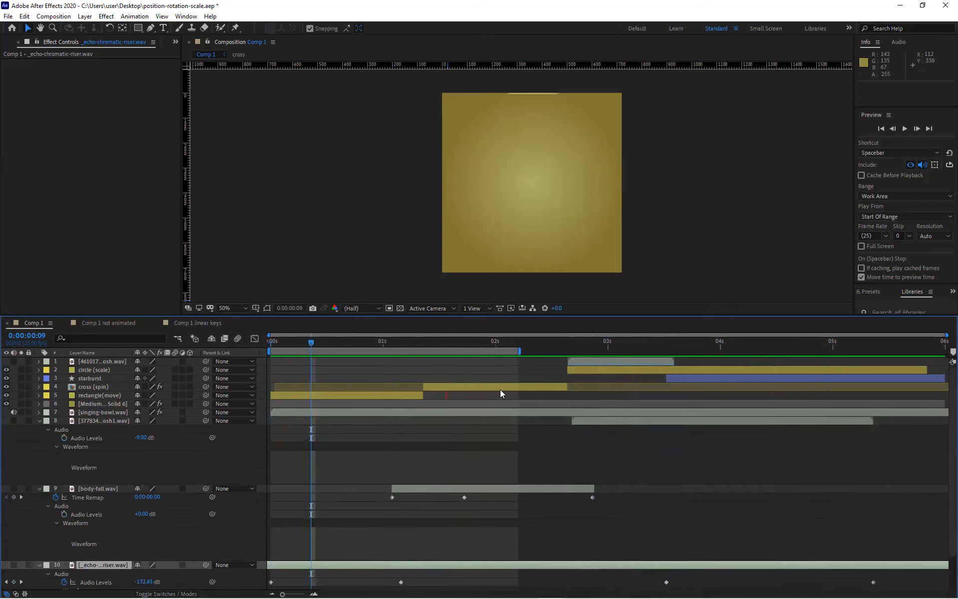
# Extend the work area to the composition end, collapse the properties of the expanded sound layers and return to the first frame.
pyautogui.moveTo(517, 349); pyautogui.dragTo(945, 351)
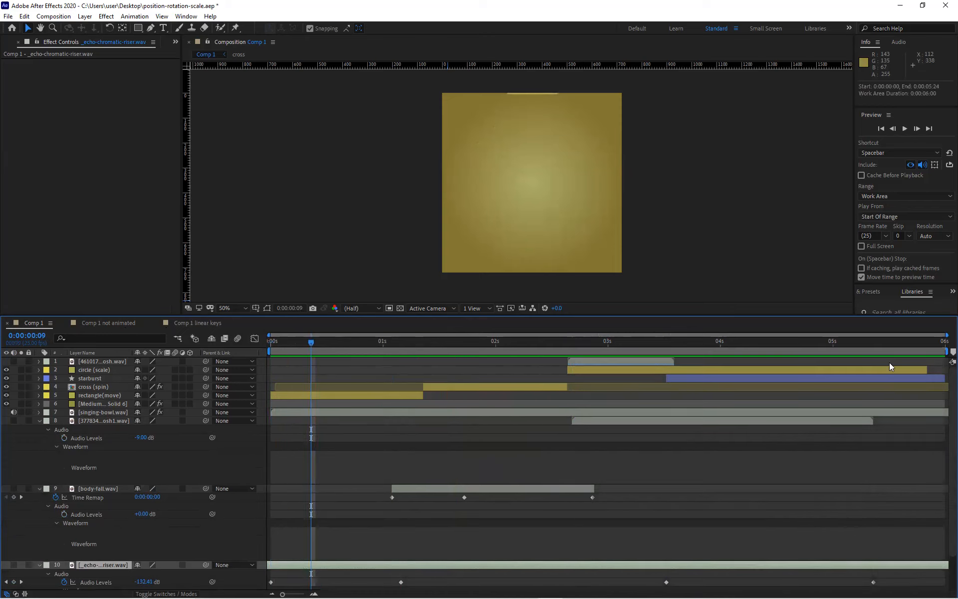
pyautogui.click(39, 421)
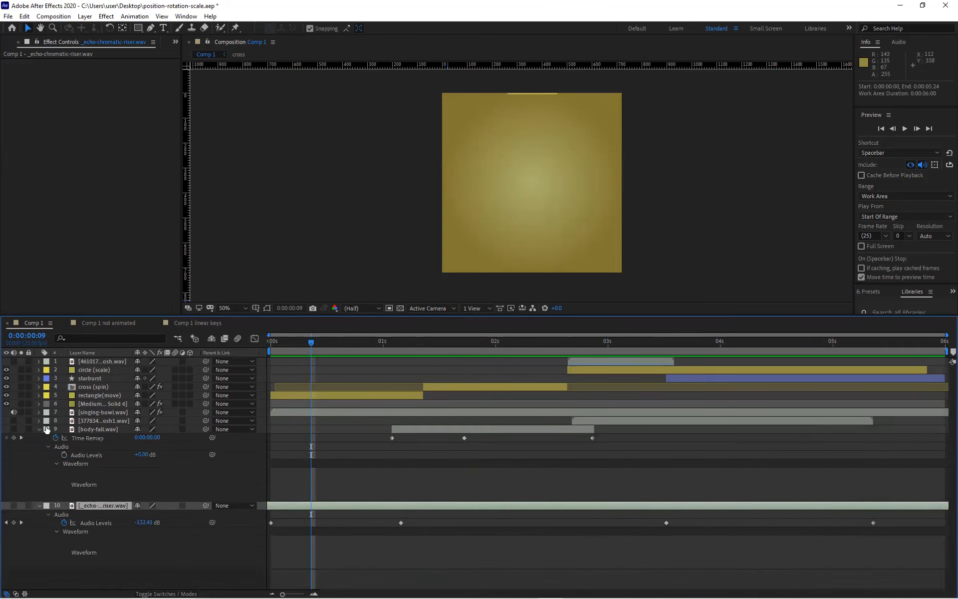
pyautogui.click(39, 430)
pyautogui.click(39, 438)
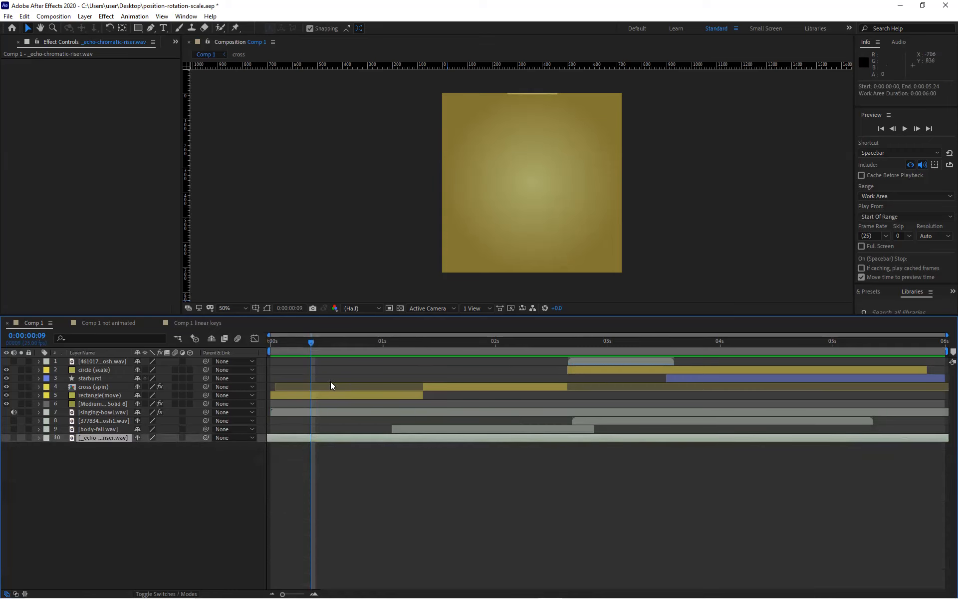
pyautogui.press('Home')
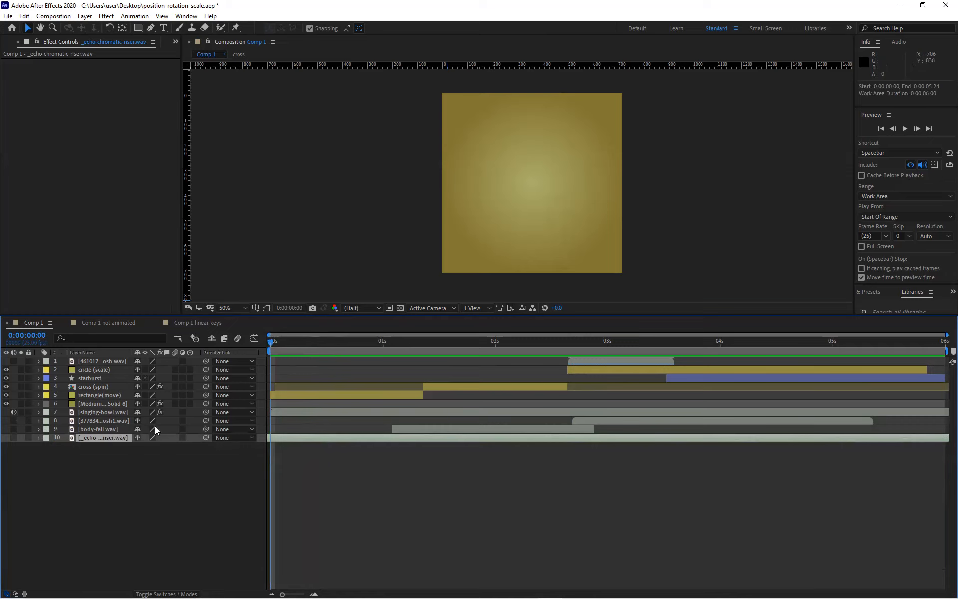
# Turn the audio of the three bottom sound layers back on and preview the whole animation with its combined sound.
pyautogui.moveTo(9, 420); pyautogui.dragTo(13, 438)
pyautogui.moveTo(270, 342)
pyautogui.mouseDown()
pyautogui.moveTo(444, 348)
pyautogui.moveTo(258, 341)
pyautogui.mouseUp()
pyautogui.press('space')
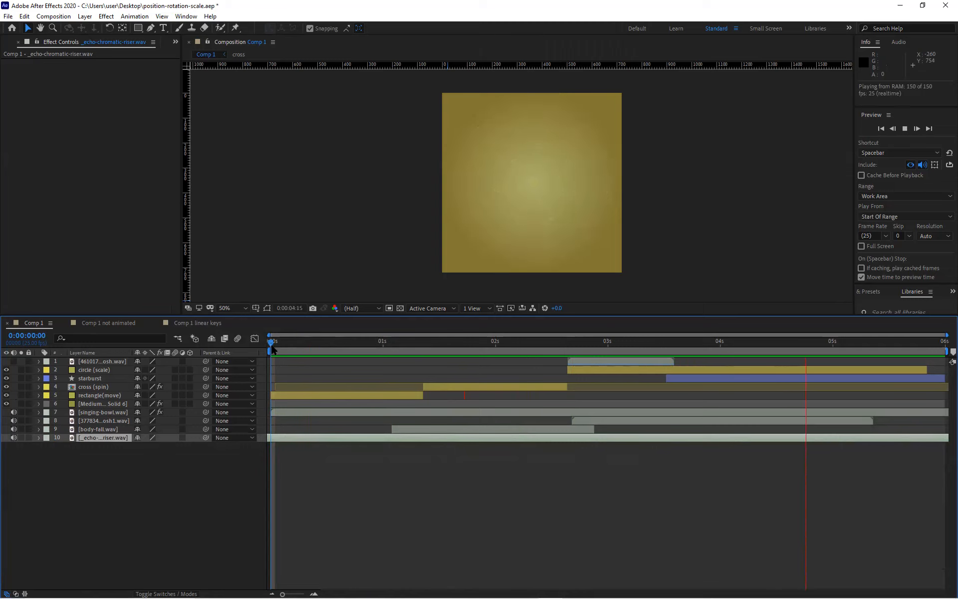
pyautogui.press('space')
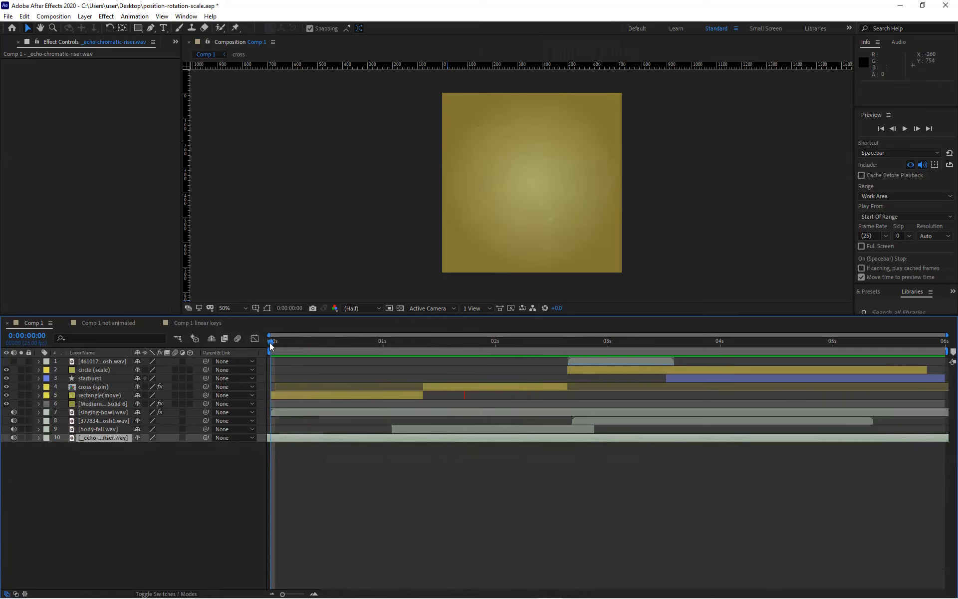